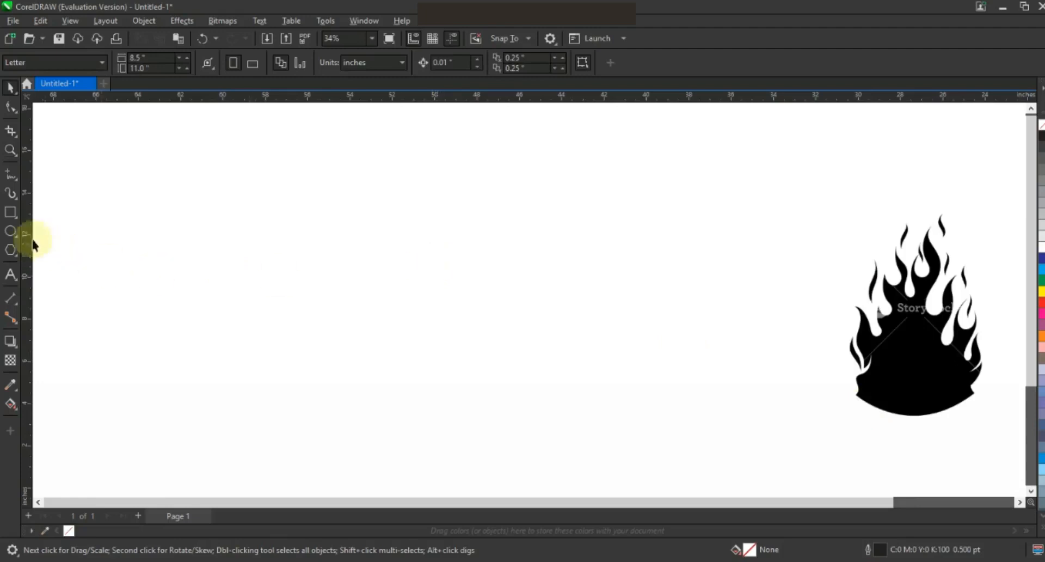
Draw a circle about 12.2 in in diameter with an 8 pt outline in the empty area beside the flame image.
click(11, 232)
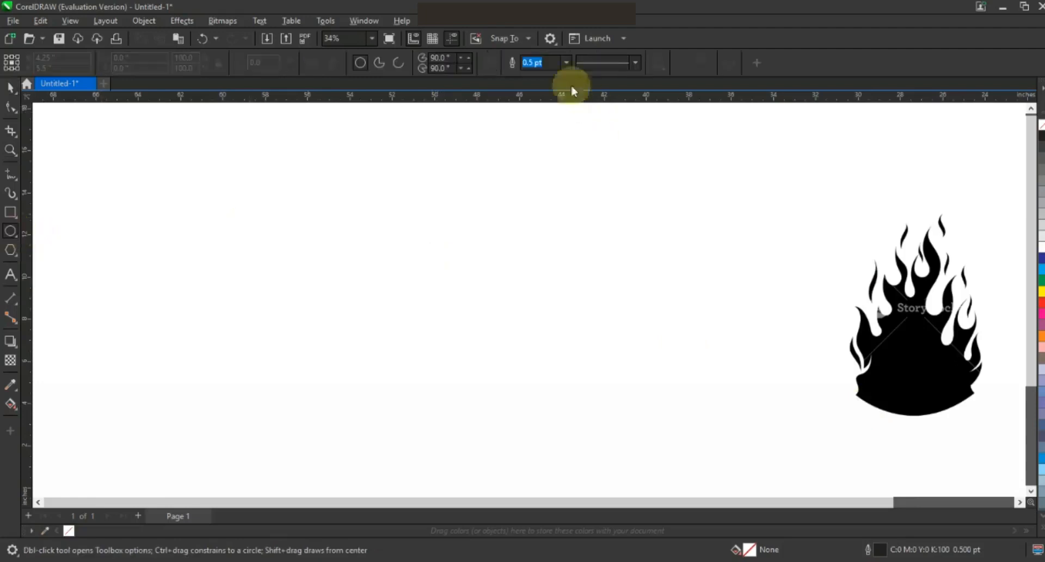
click(530, 164)
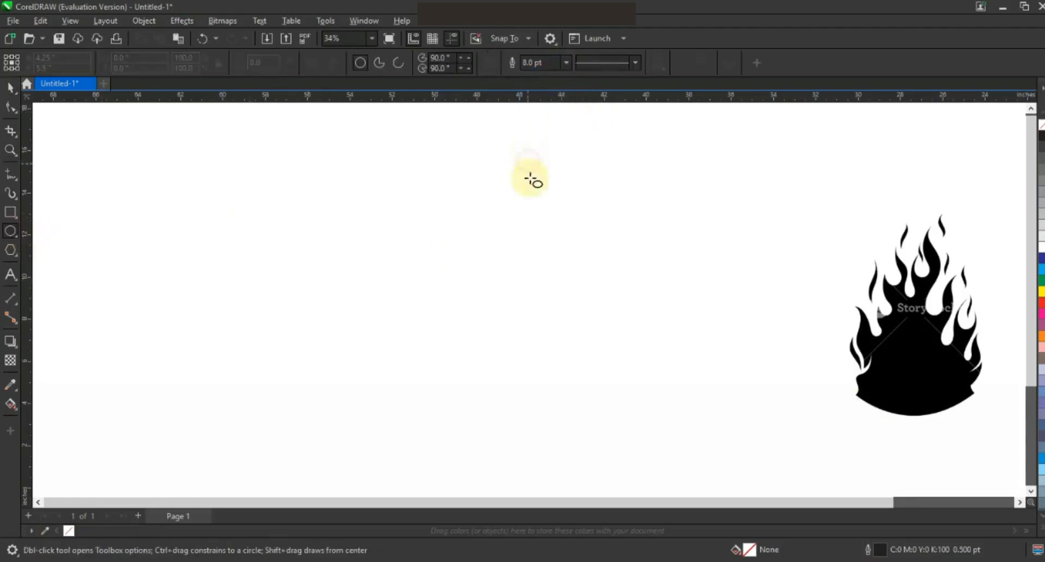
drag(478, 166, 578, 423)
click(12, 86)
drag(544, 280, 539, 298)
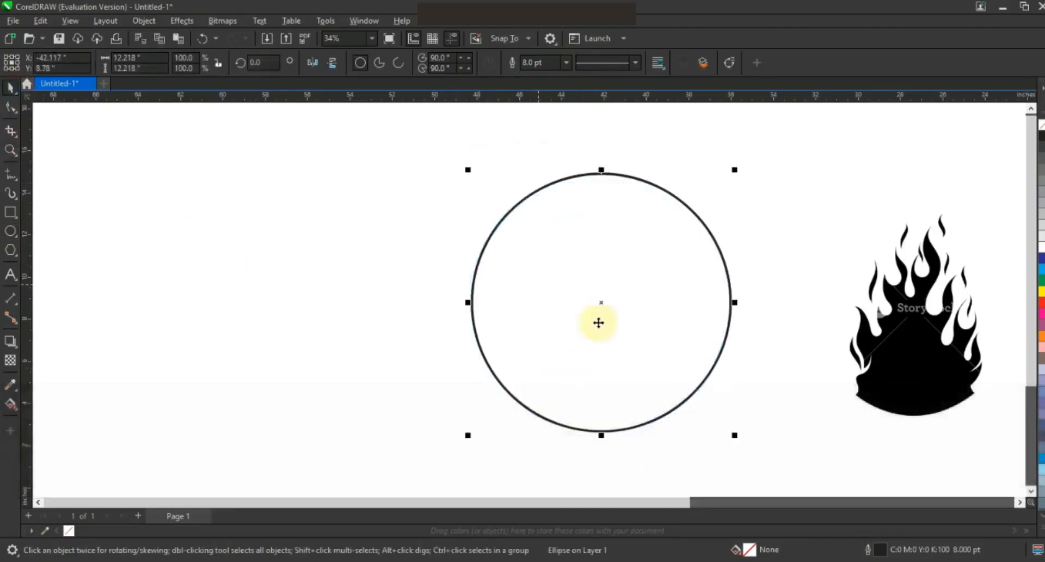
Skew the circle vertically so its left side is raised, and narrow the resulting slanted ellipse to about 10.85 in wide.
click(601, 303)
drag(467, 302, 467, 251)
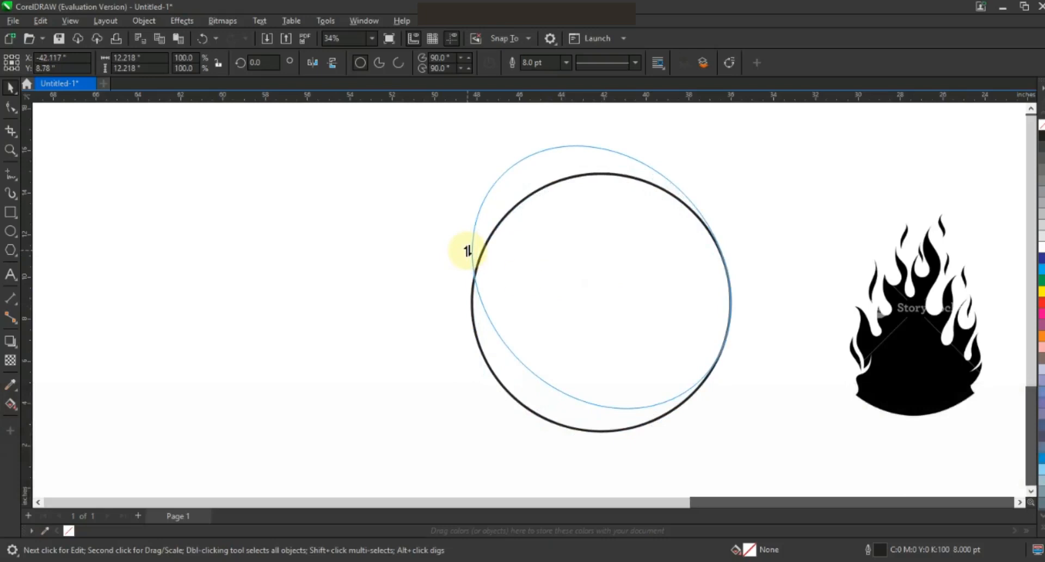
drag(468, 251, 467, 251)
click(729, 278)
drag(737, 278, 716, 276)
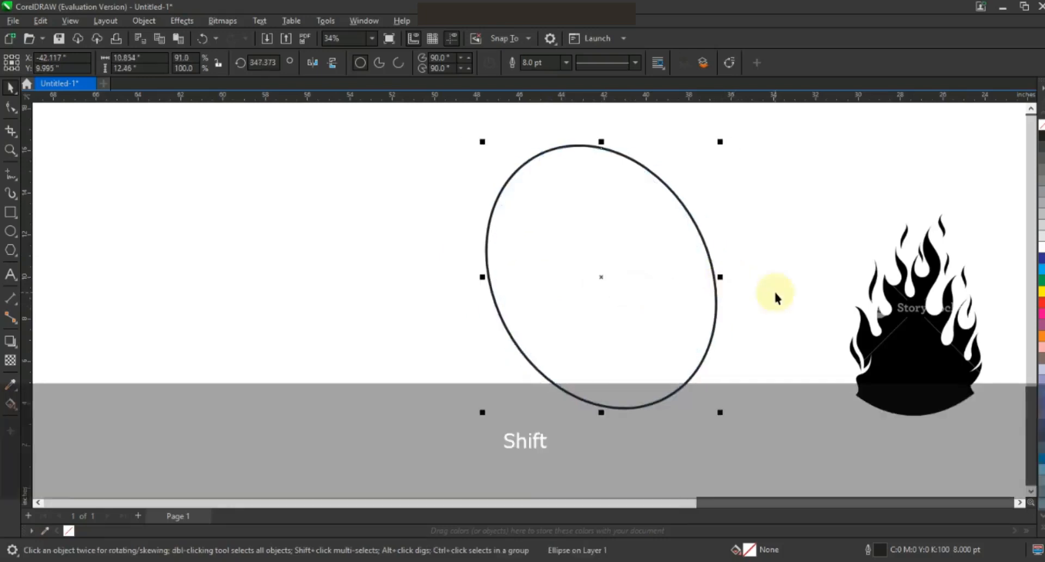
click(439, 271)
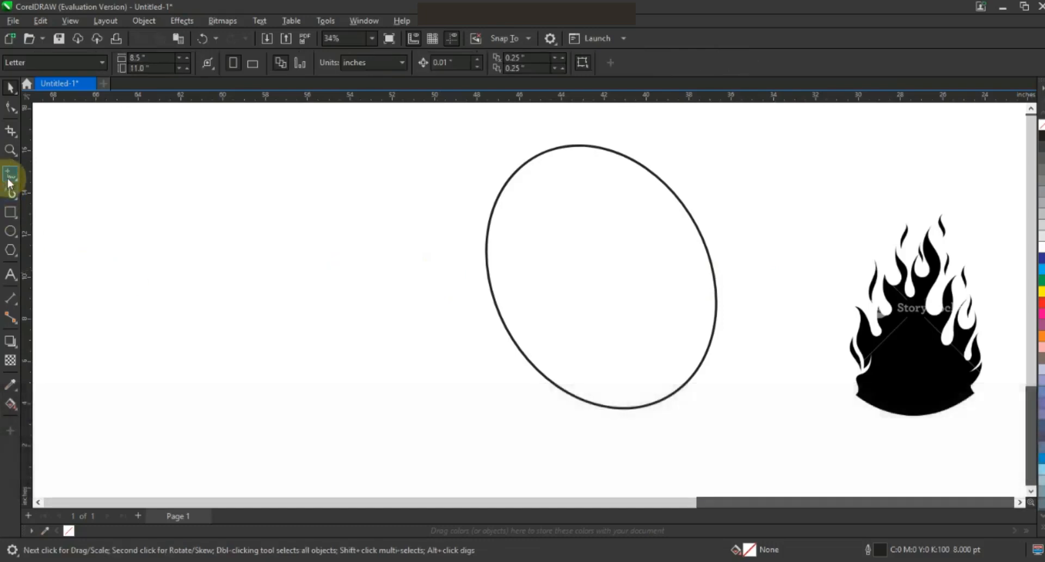
Draw a straight vertical line about 12.7 in long to the left of the slanted ellipse.
click(10, 179)
click(300, 171)
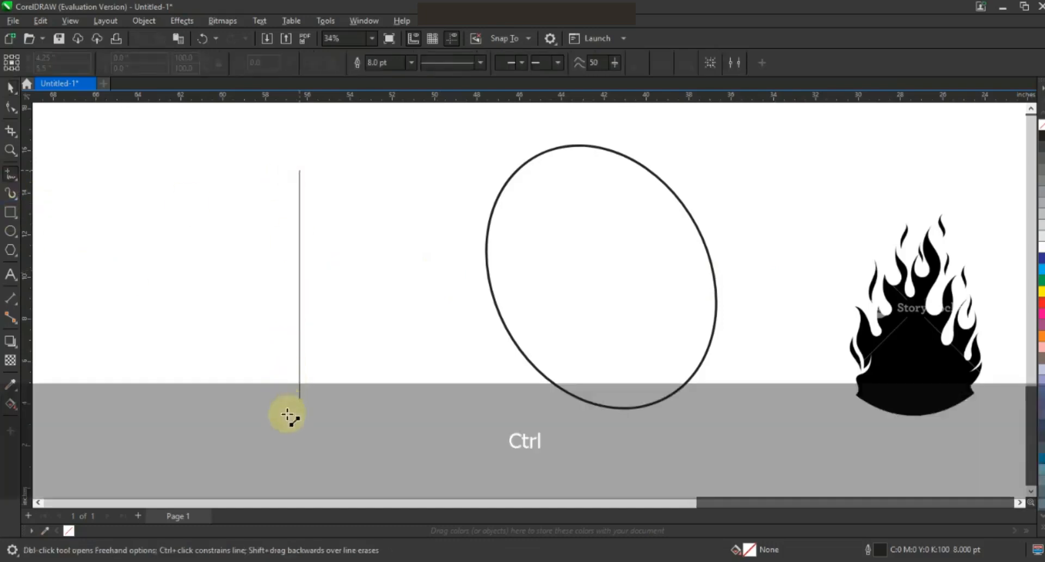
click(287, 438)
click(10, 87)
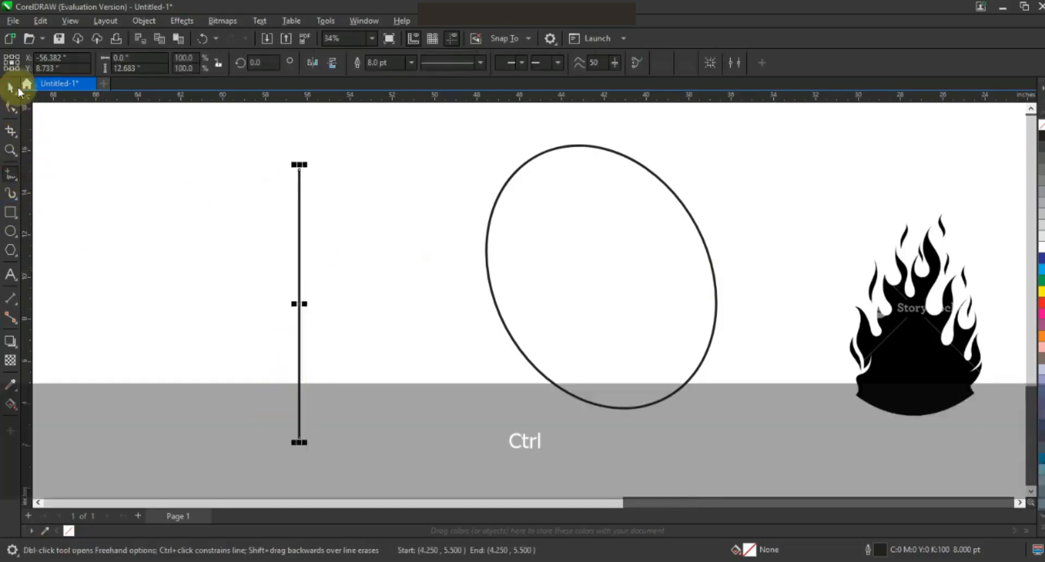
Align the vertical line to the ellipse's centre and lengthen it symmetrically to about 14.7 in so it crosses both edges.
shift+click(592, 145)
key(e)
click(602, 308)
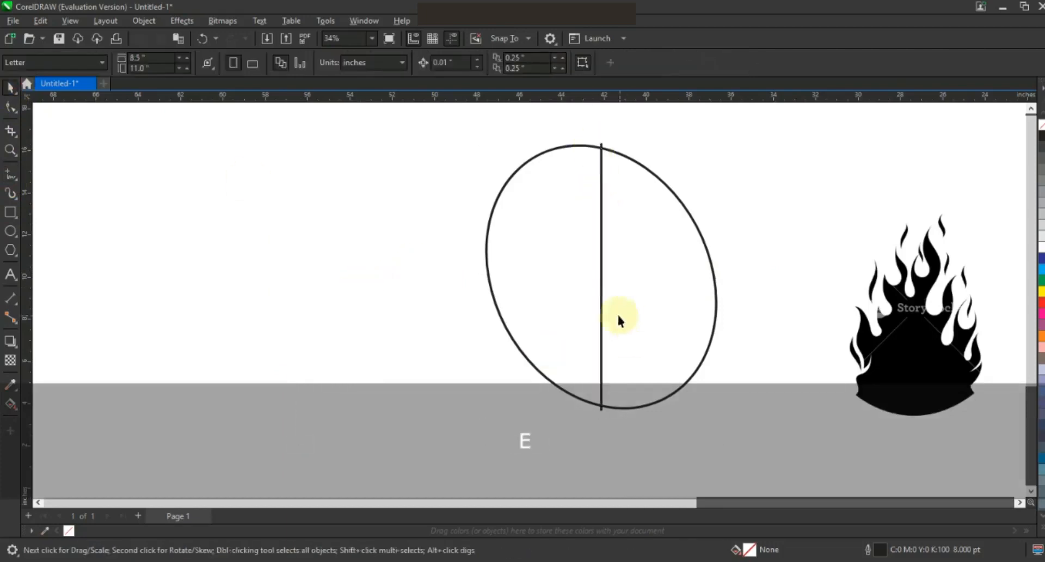
drag(599, 411, 600, 440)
click(479, 408)
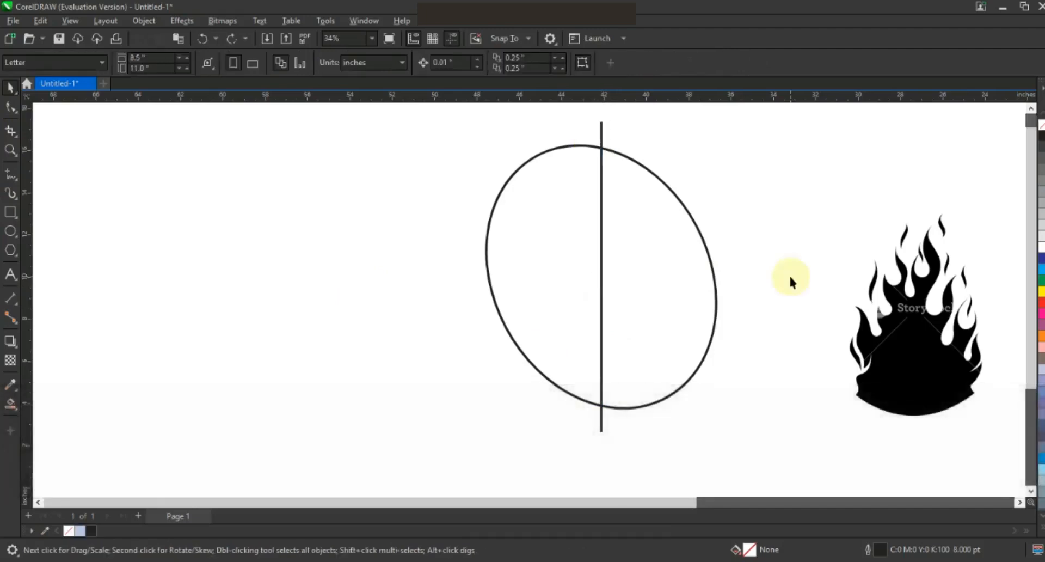
Stretch the ellipse and the vertical line together slightly taller.
click(603, 347)
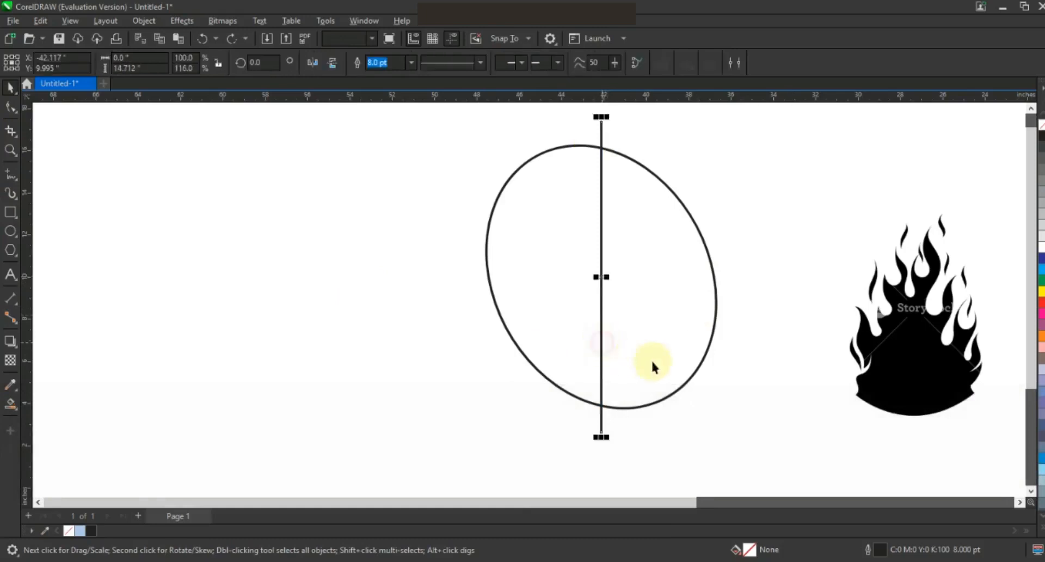
shift+click(653, 352)
key(F3)
drag(610, 389, 611, 410)
click(46, 191)
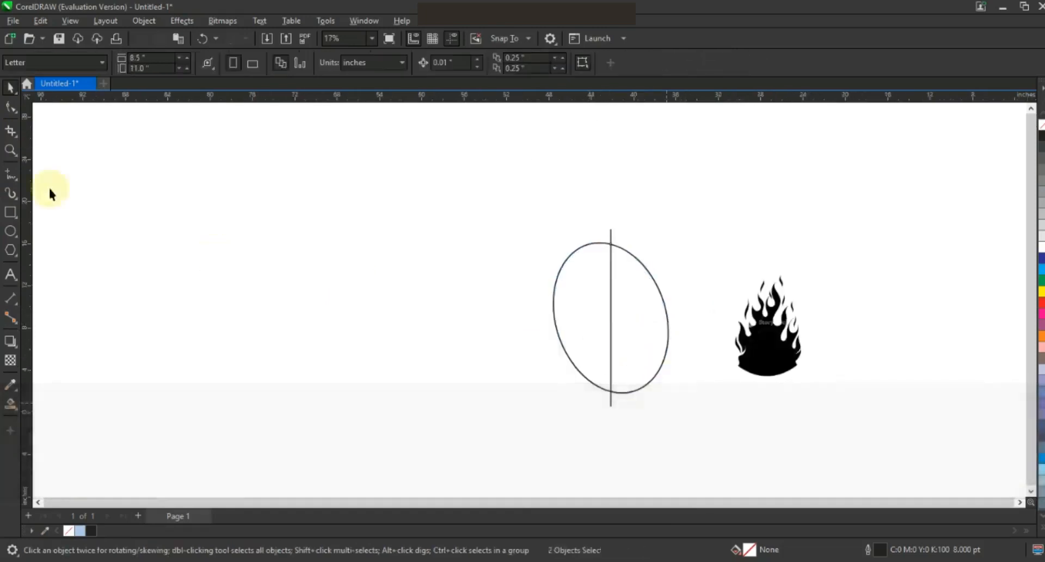
Draw a sloping line from the upper part of the vertical line to the ellipse's left edge, spanning about 5.7 by 3.3 in.
click(15, 154)
drag(541, 227, 725, 406)
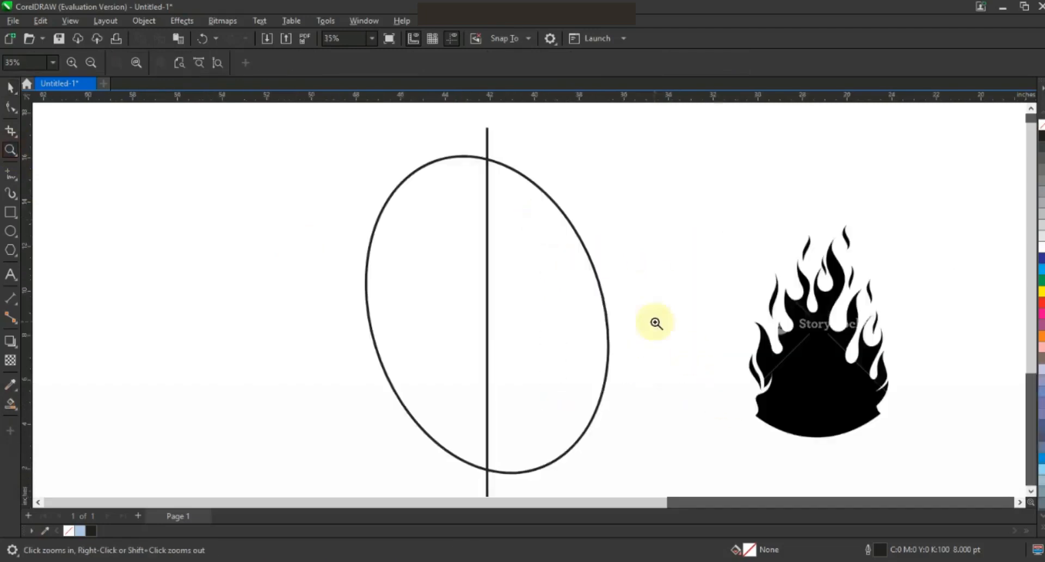
click(10, 174)
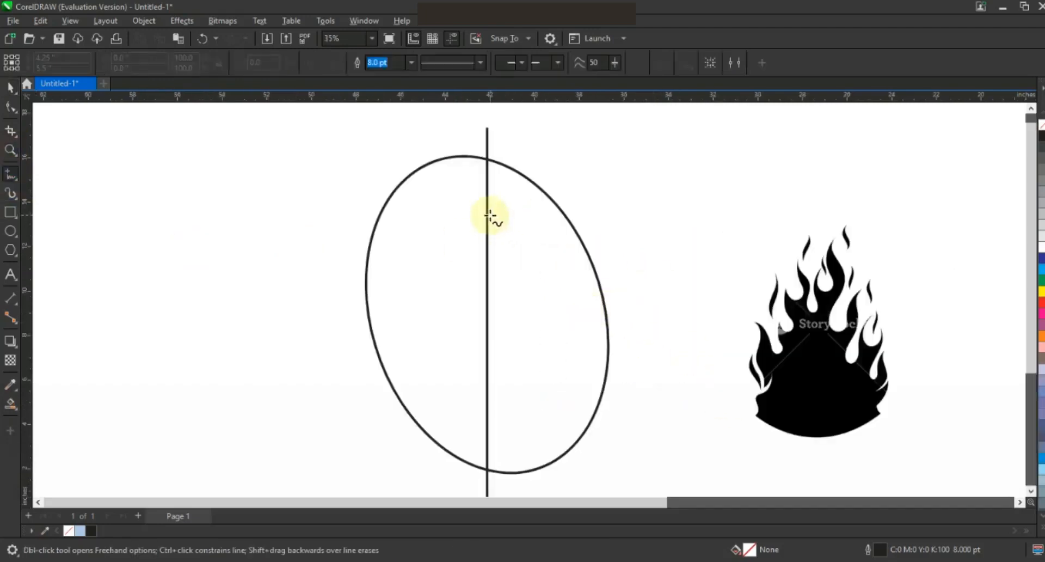
click(361, 288)
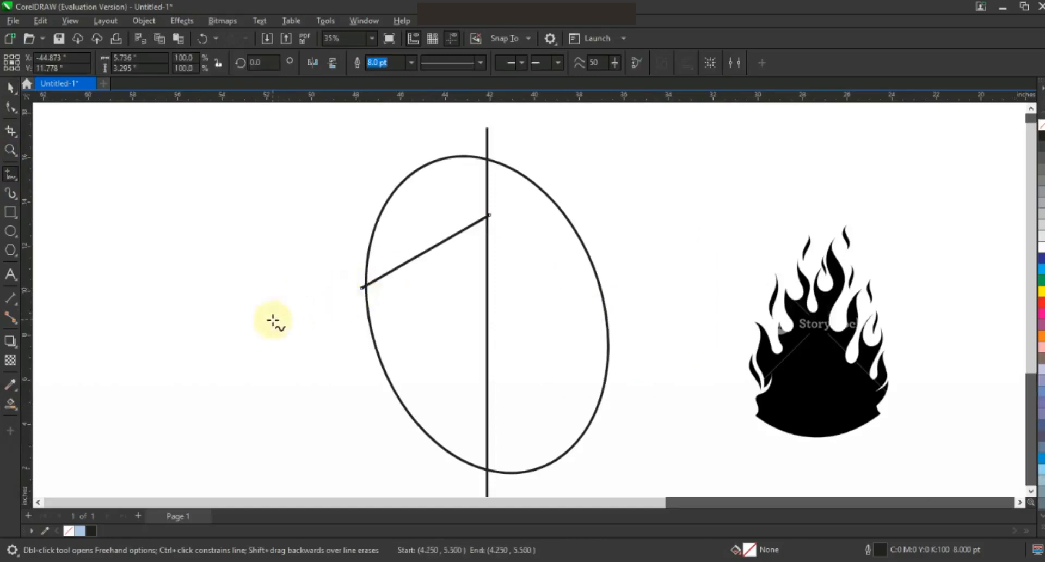
Convert the sloping line to a curve and bend its middle slightly downward with the Shape tool.
click(10, 107)
drag(228, 191, 504, 312)
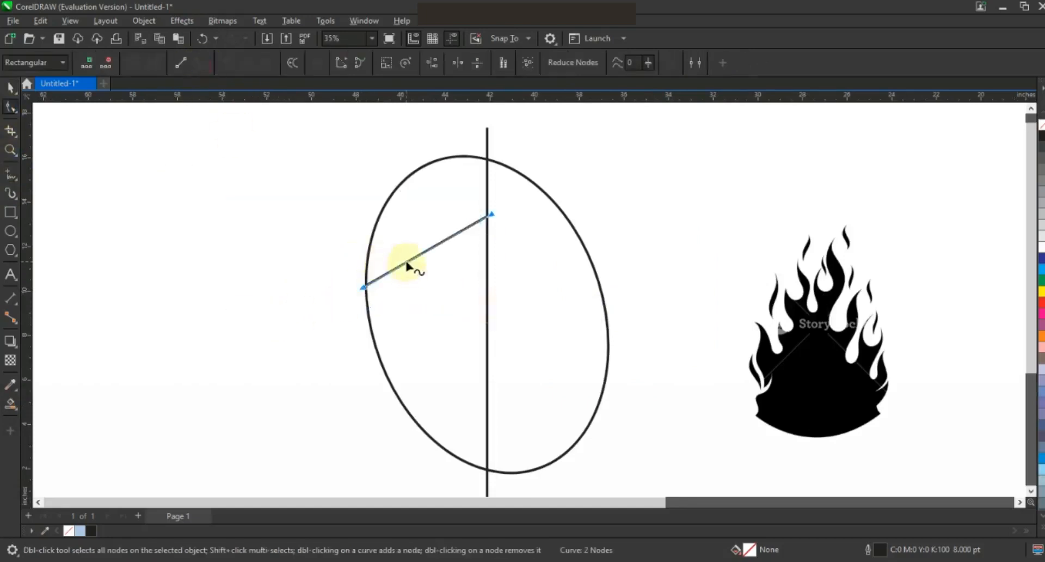
drag(406, 265, 406, 268)
drag(344, 295, 343, 297)
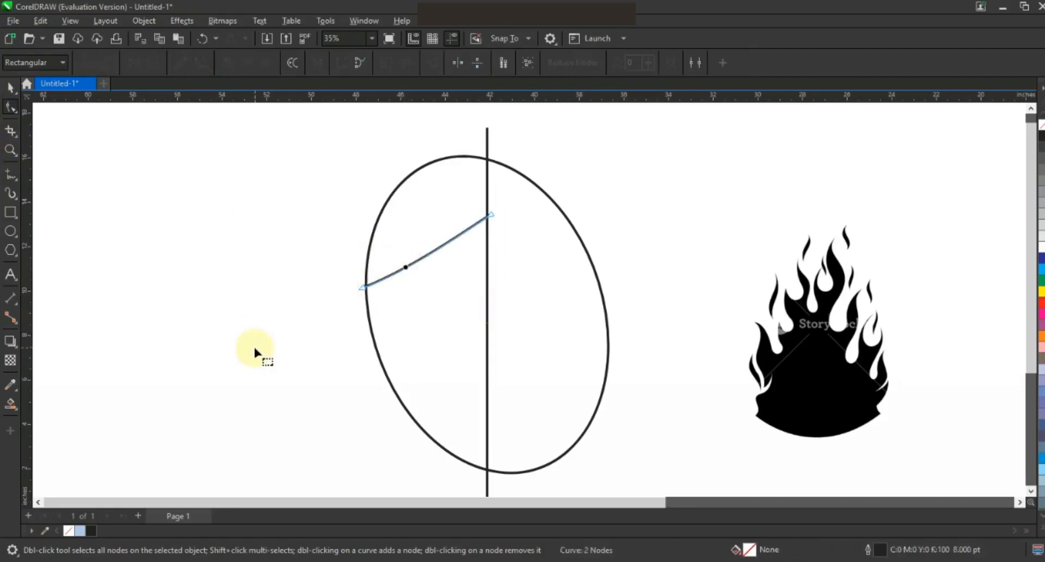
drag(405, 268, 411, 274)
click(10, 87)
click(174, 214)
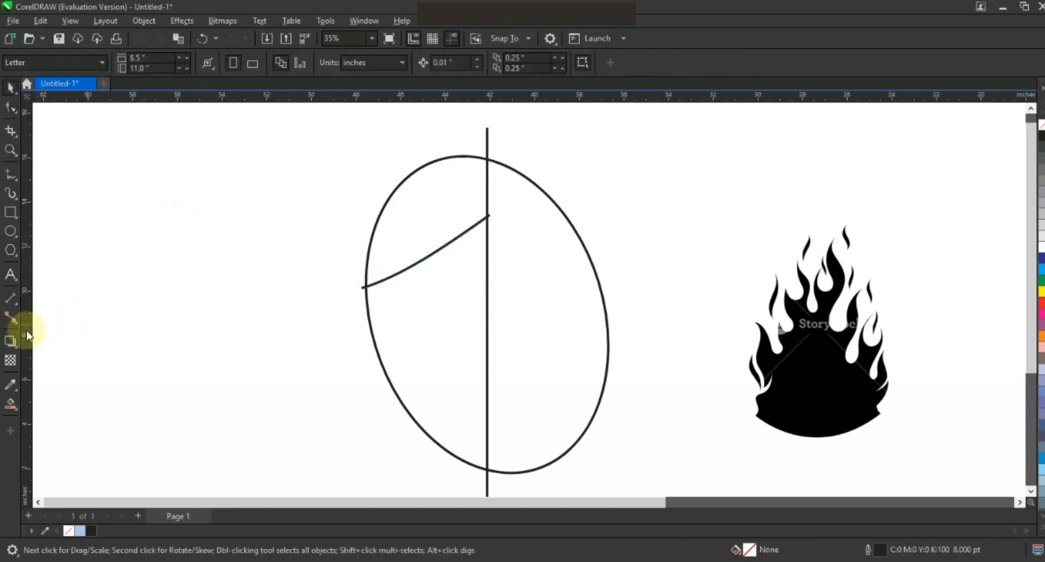
Smart Fill the region enclosed by the curve, the vertical line and the ellipse's lower left edge with light blue.
click(10, 405)
click(390, 334)
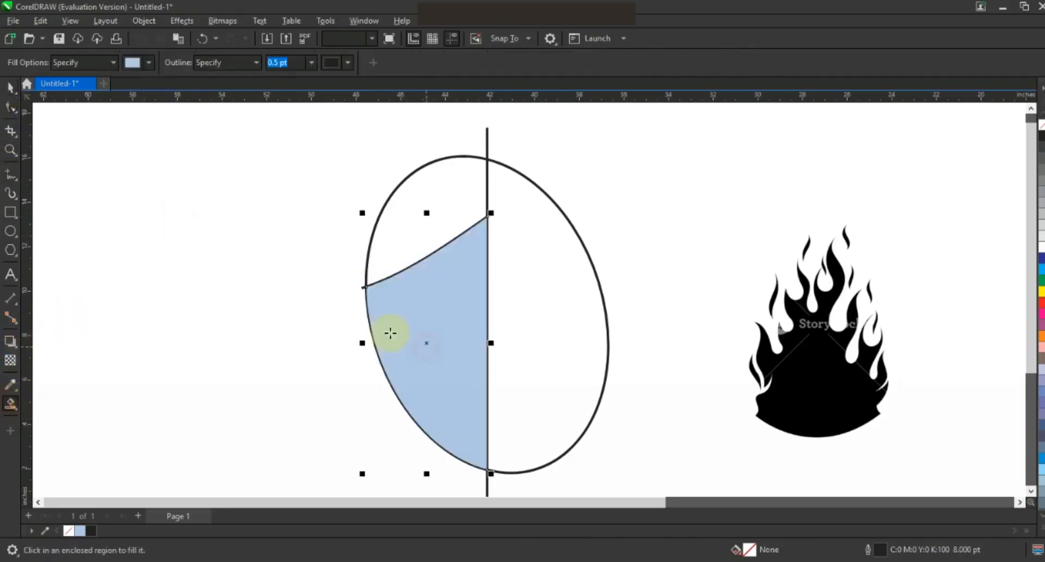
click(9, 87)
Delete the vertical line, the ellipse and the sloping curve, keeping only the filled half shield.
click(486, 194)
click(486, 179)
key(Delete)
click(488, 167)
key(Delete)
click(362, 289)
key(Delete)
Mirror a copy of the half shield to its right side and stretch both halves to about 12.2 in tall.
click(413, 307)
drag(362, 346, 547, 271)
shift+click(442, 347)
drag(506, 410, 506, 430)
click(605, 404)
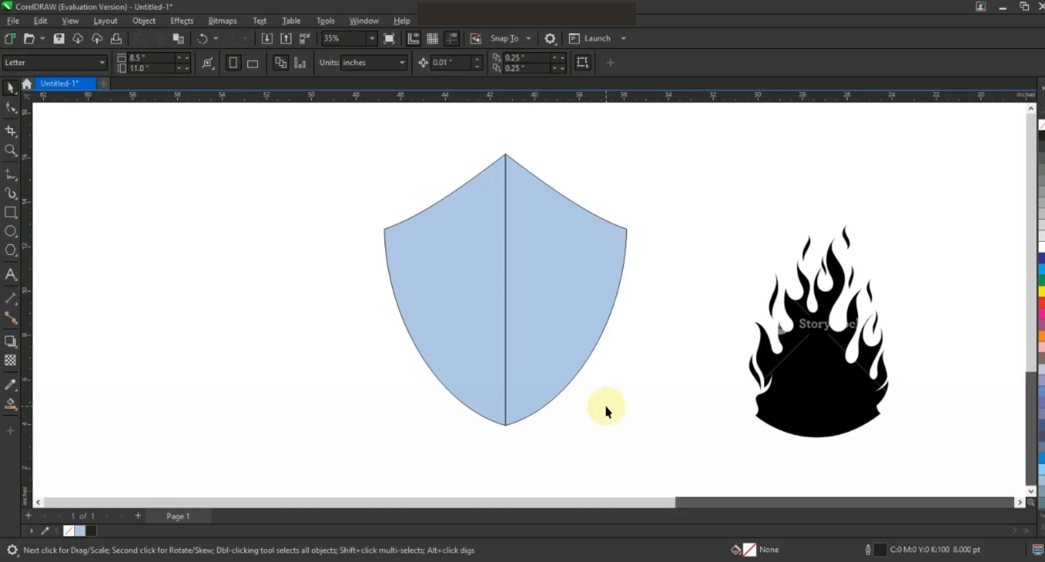
Move the flame bitmap closer to the shield and apply a Gamma adjustment with a value of 0.23.
drag(858, 397, 796, 369)
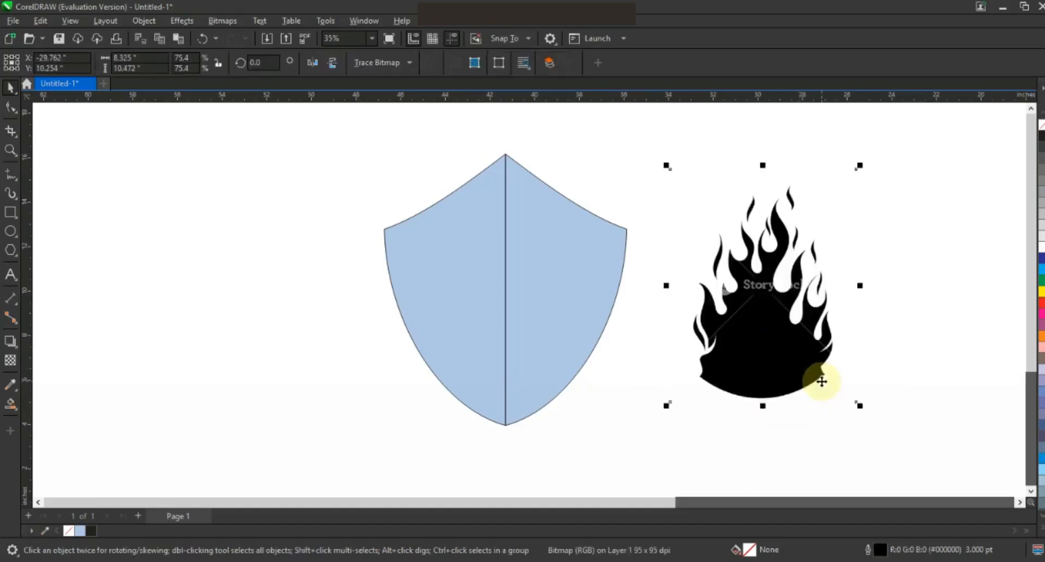
click(184, 22)
mouse_move(203, 71)
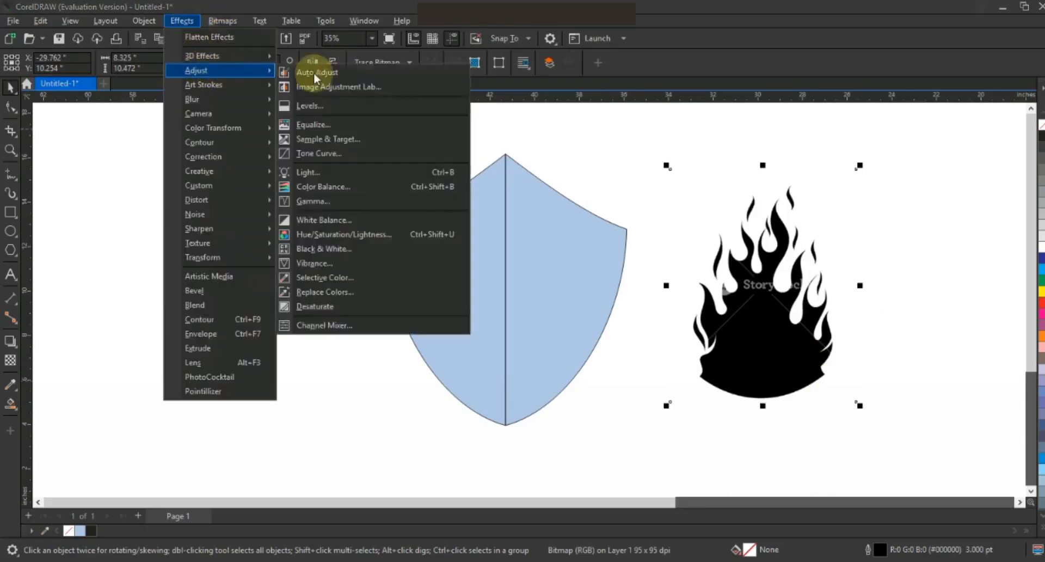
click(313, 201)
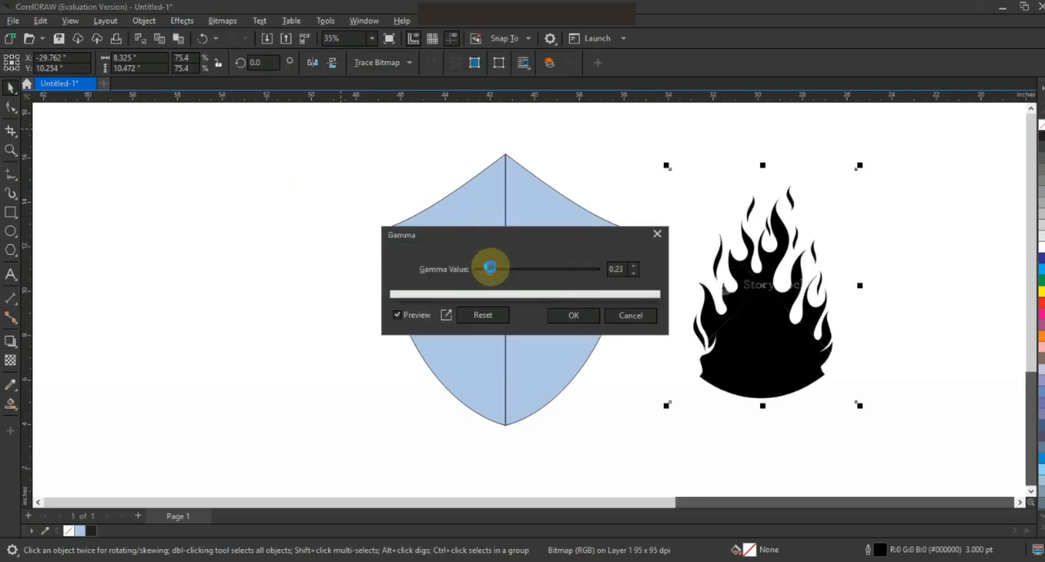
click(574, 316)
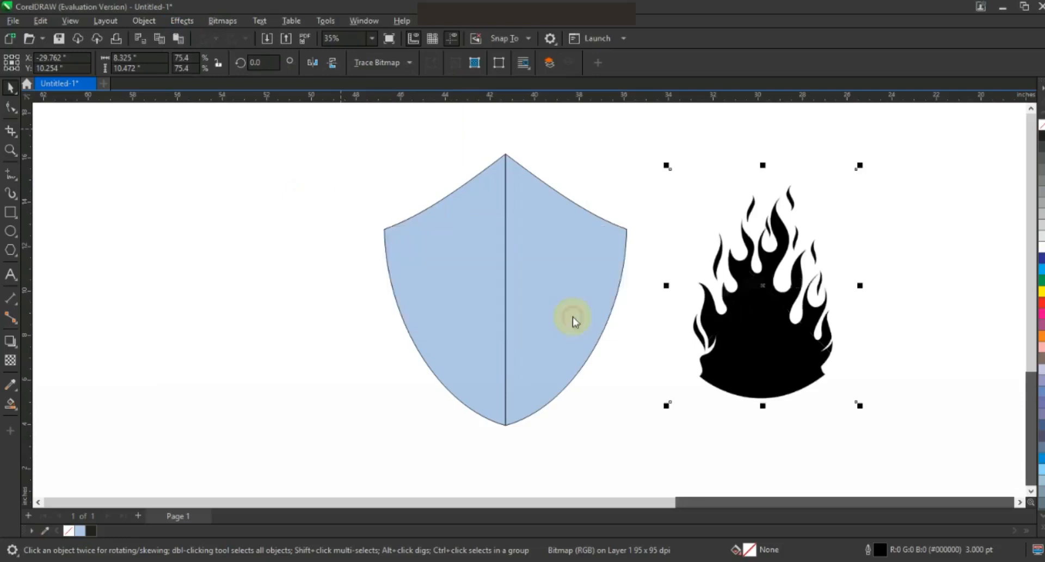
Outline-trace the flame bitmap as a Low Quality Image with the default trace settings.
right_click(741, 283)
mouse_move(793, 229)
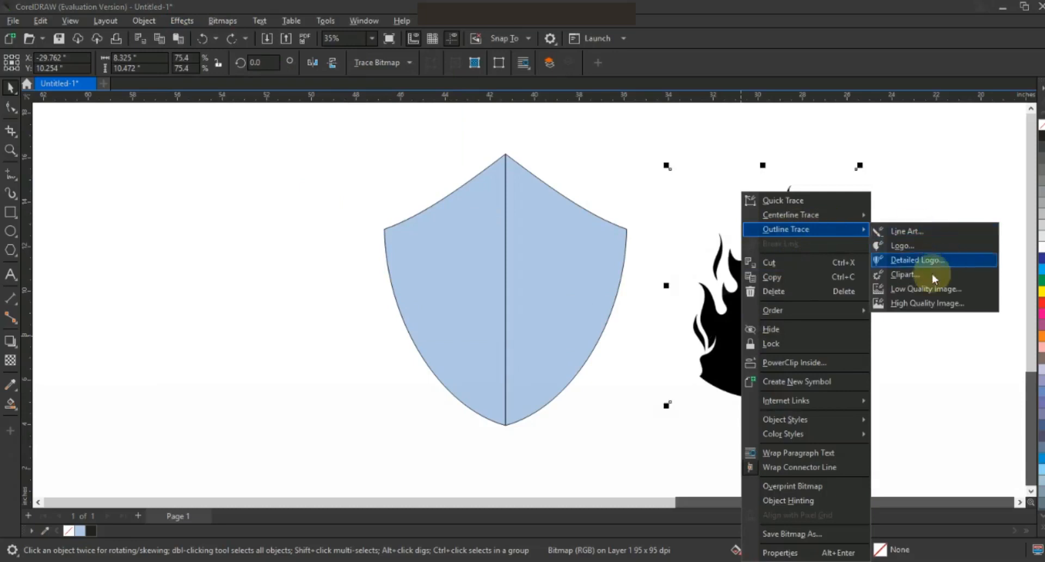
click(926, 286)
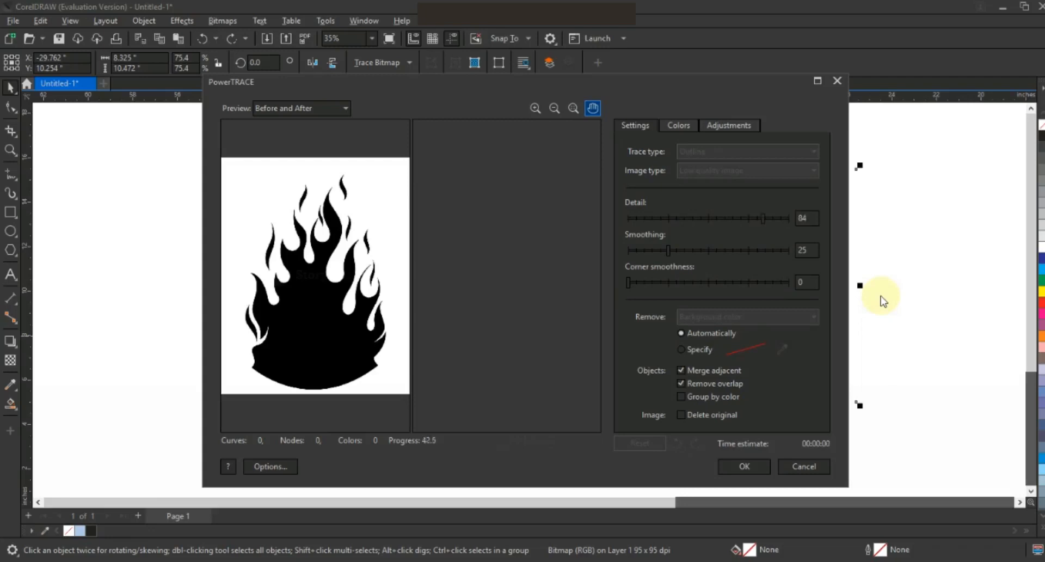
click(742, 465)
Weld the two shield halves into a single shape.
click(592, 233)
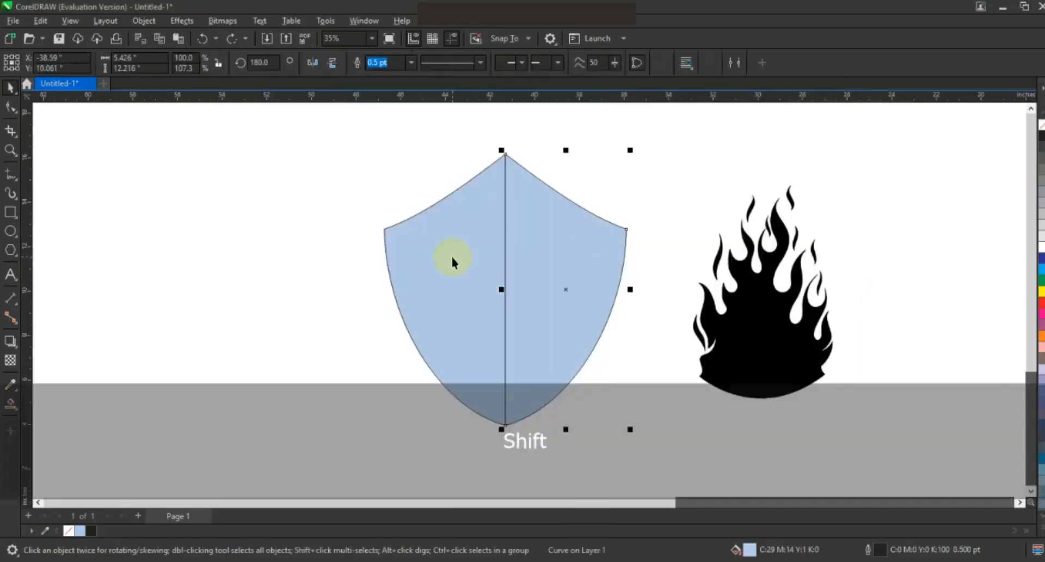
shift+click(452, 257)
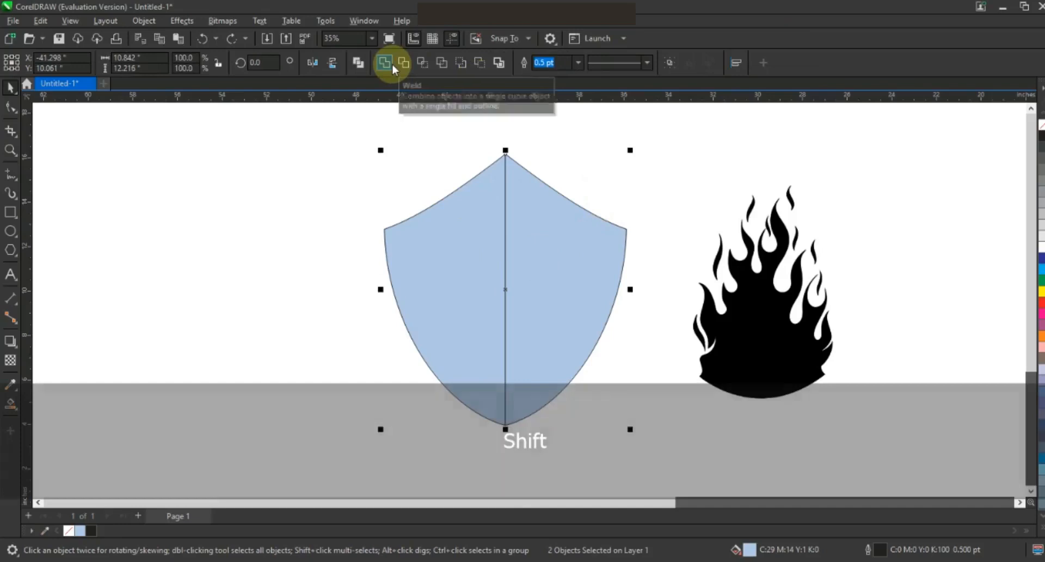
click(392, 64)
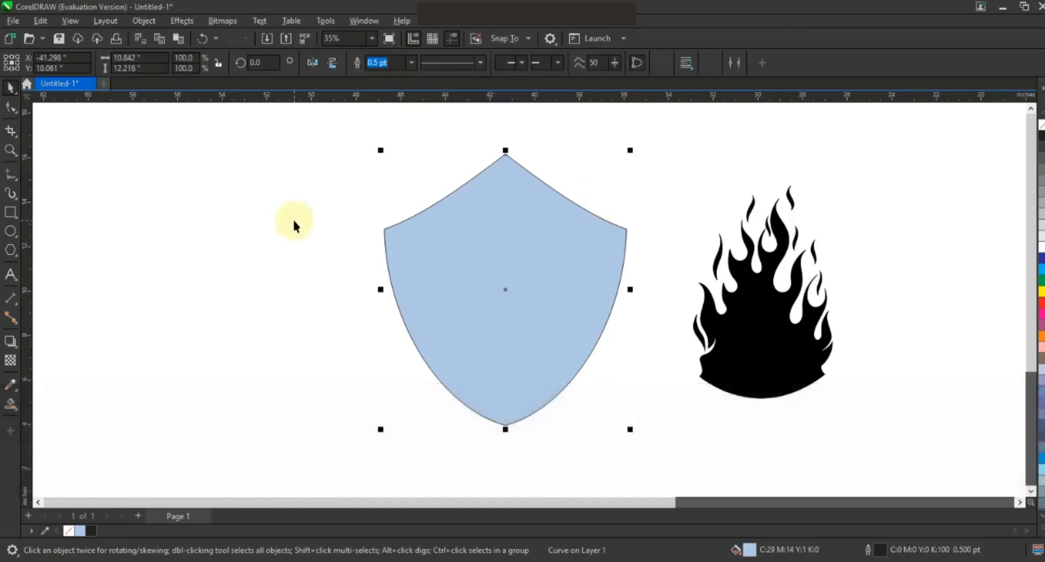
click(294, 221)
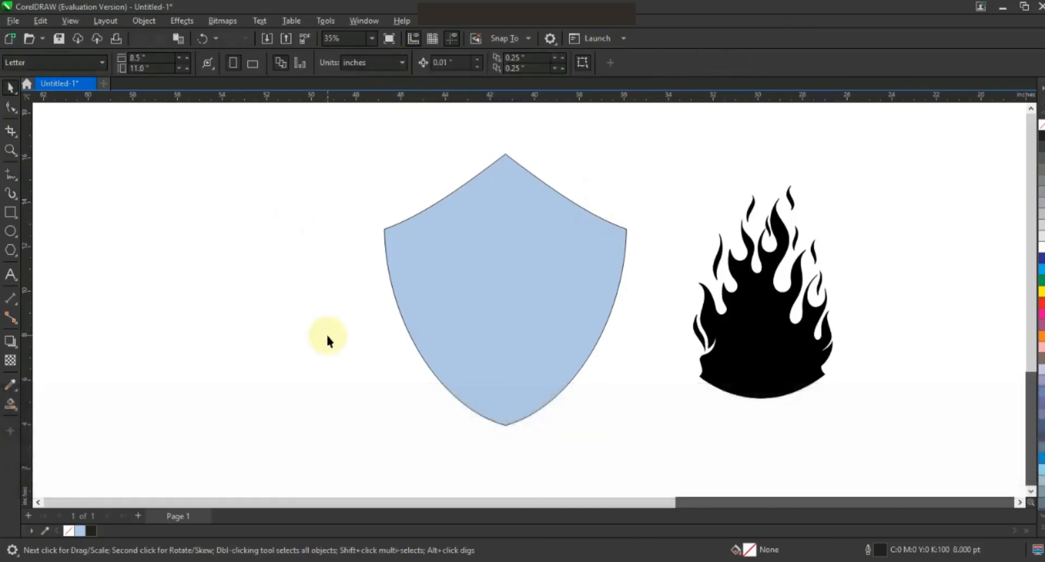
Bring the traced flame to the front, place it over the shield and enlarge it to about 8.2 by 12.5 in.
click(784, 345)
key(shift+Page_Up)
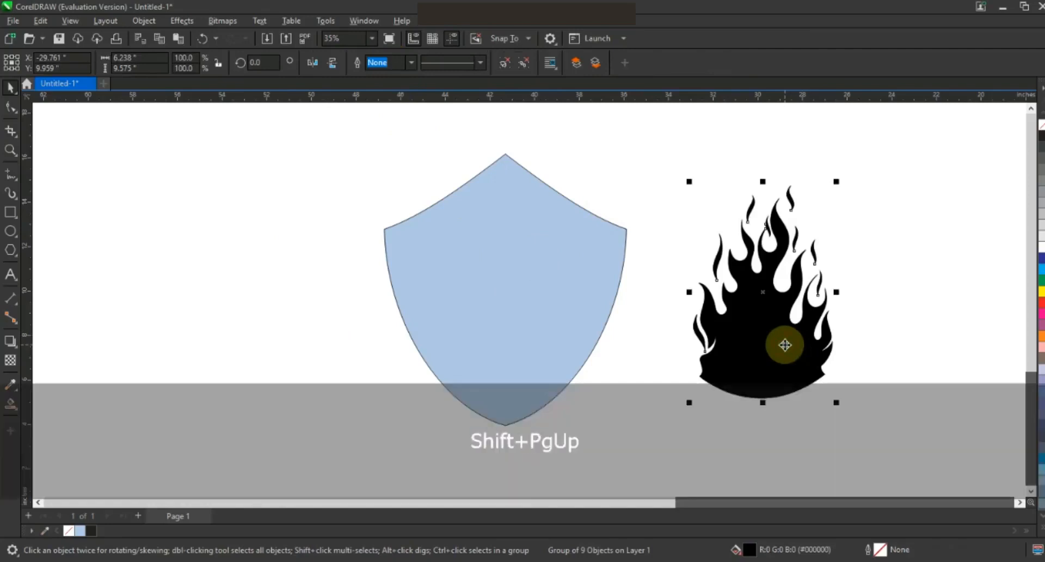
drag(760, 332, 492, 233)
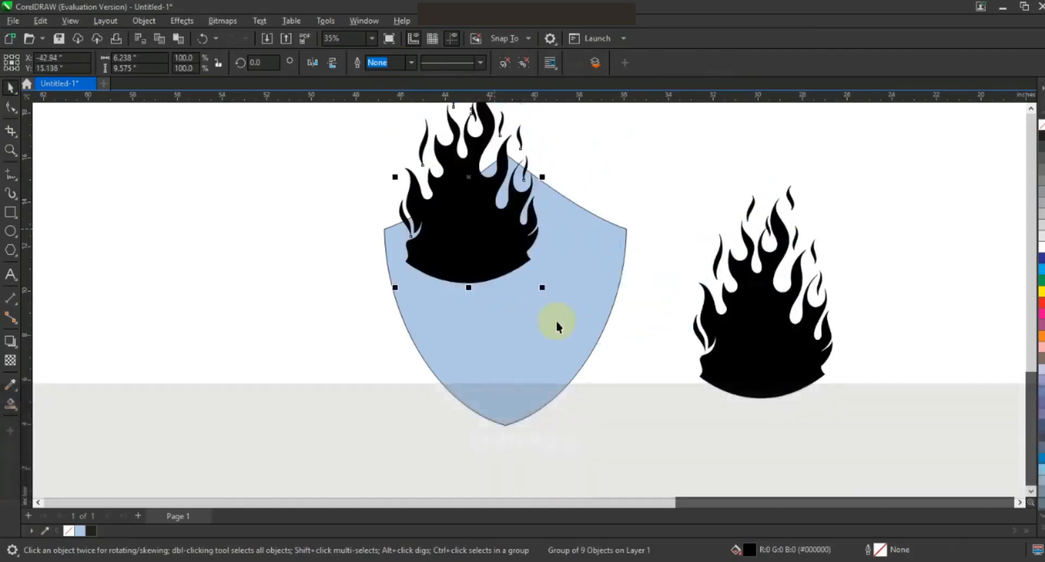
drag(544, 284, 582, 360)
Narrow the shield symmetrically, then centre the flame over it and scale the flame to about 8.23 by 12.64 in.
click(625, 291)
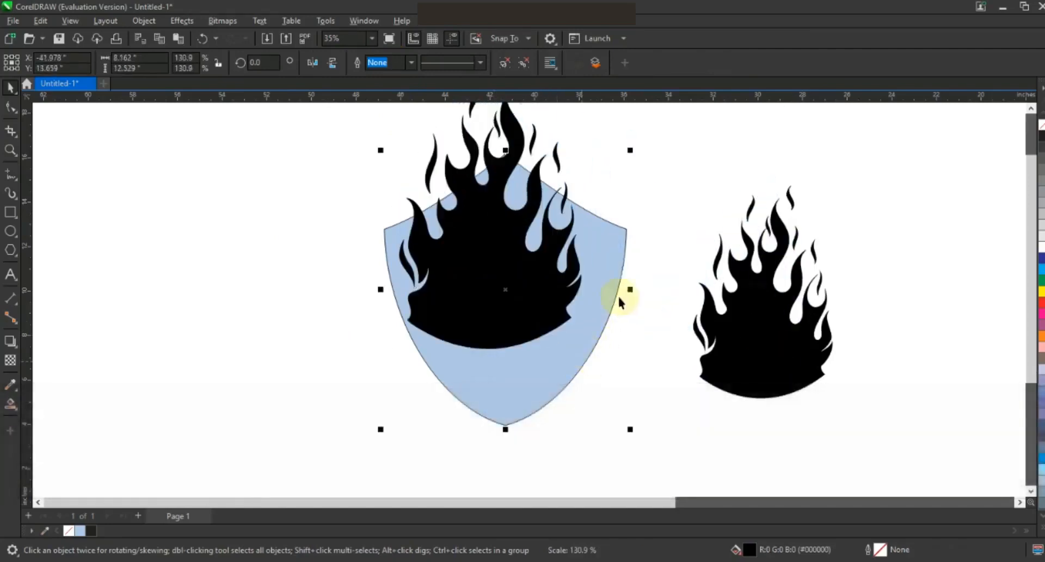
drag(630, 291, 618, 294)
drag(511, 290, 522, 323)
drag(600, 386, 601, 389)
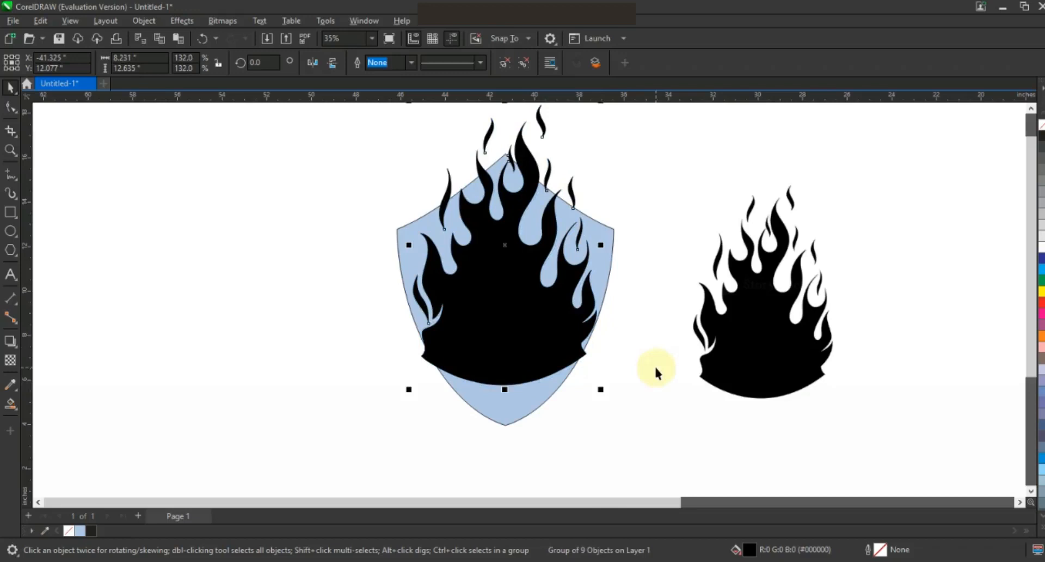
click(654, 364)
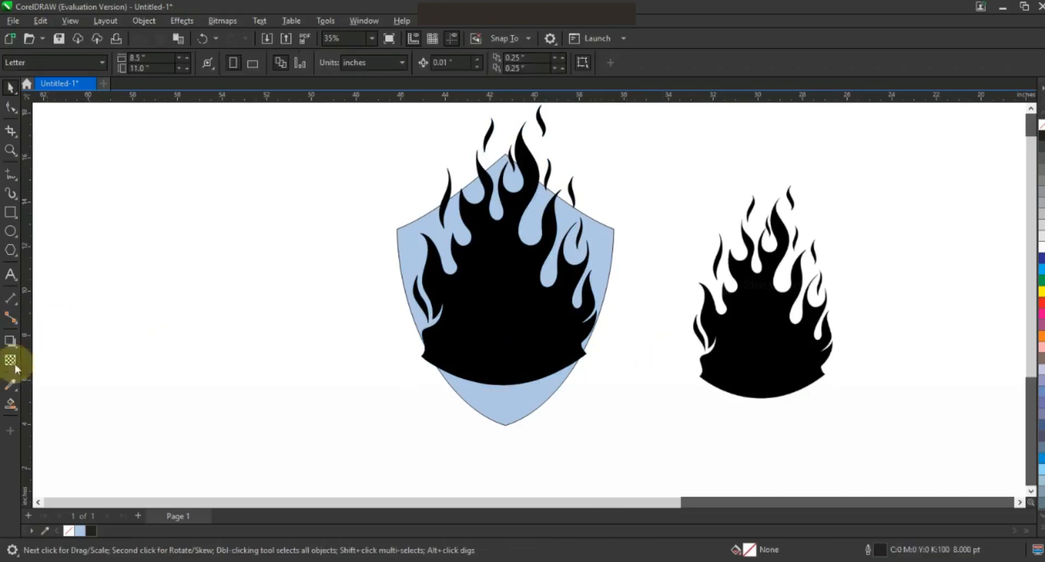
Smart-fill the shield's lower tip below the flame, and weld that piece to the black flame.
click(11, 404)
click(10, 87)
shift+click(508, 303)
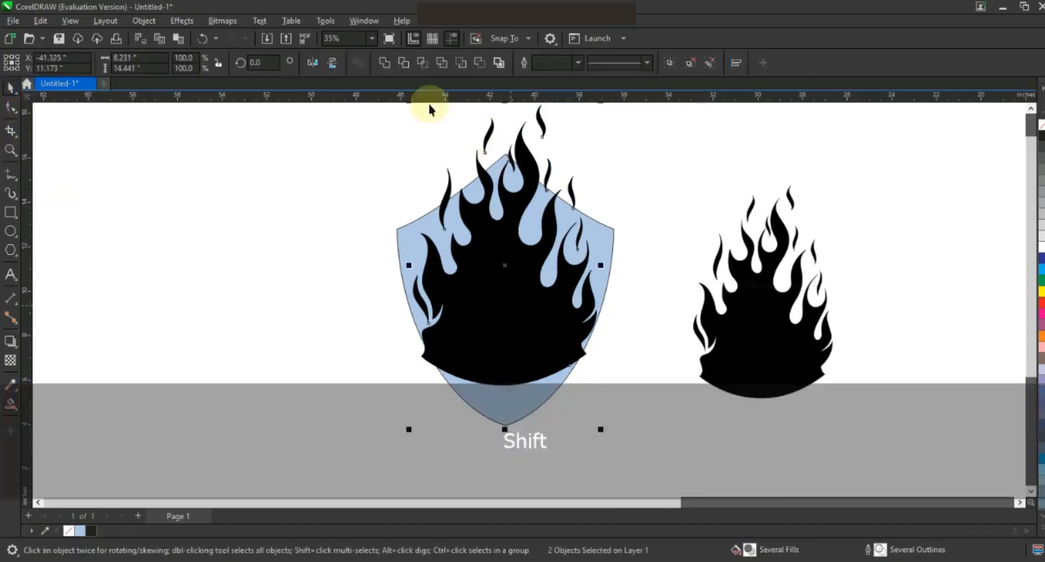
click(385, 63)
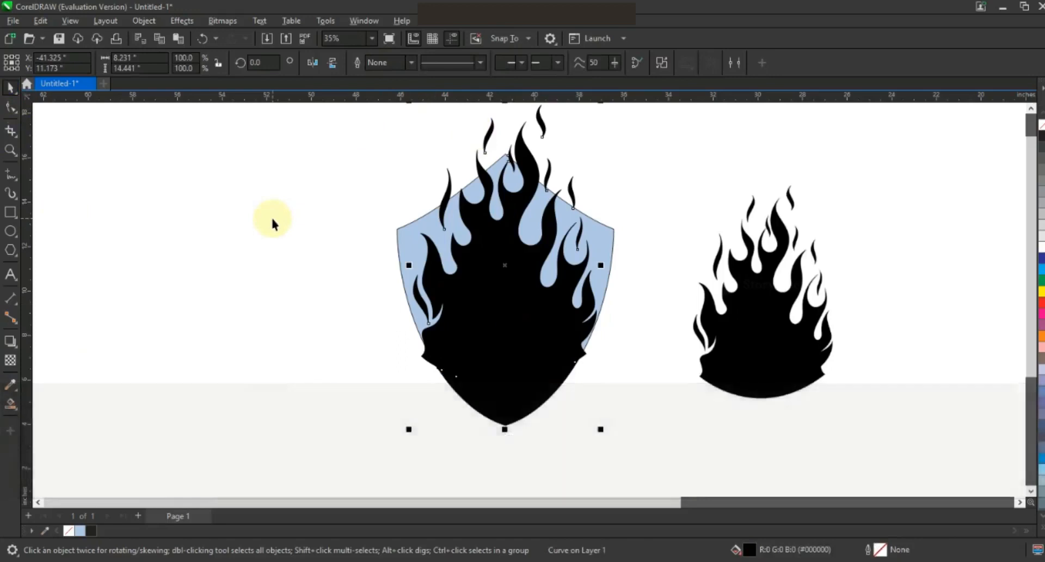
click(273, 223)
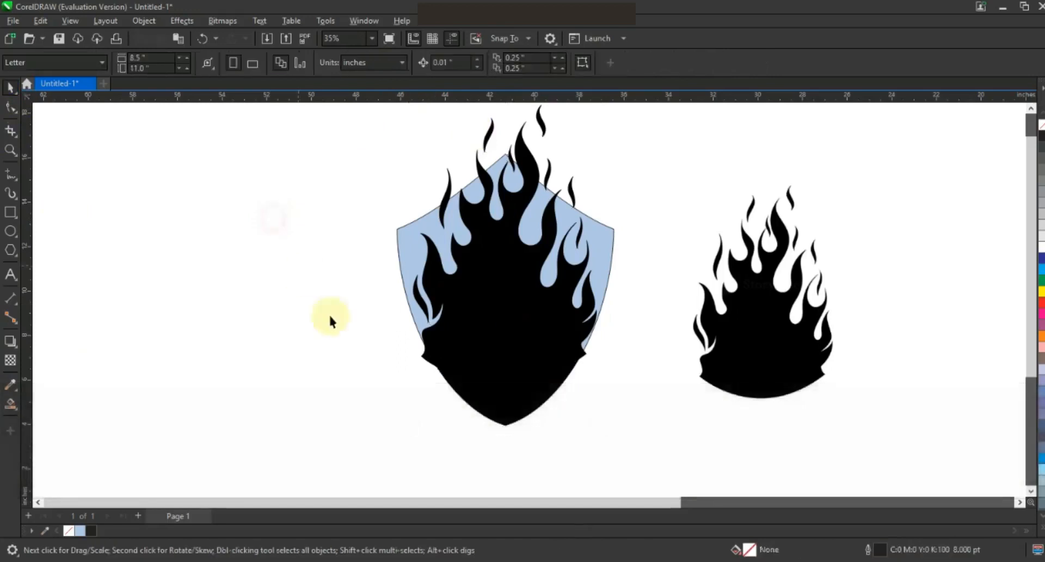
click(495, 309)
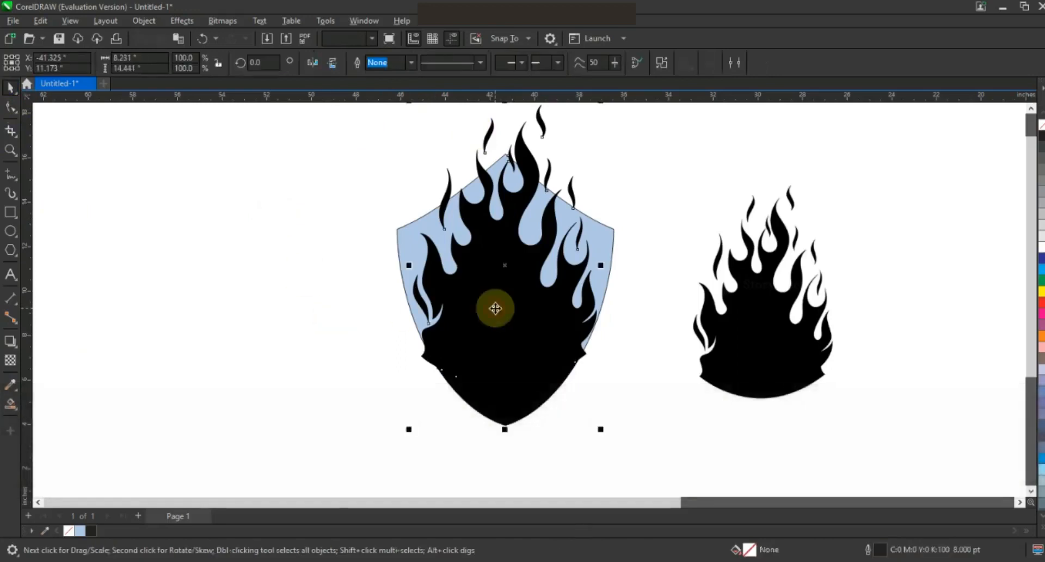
click(322, 326)
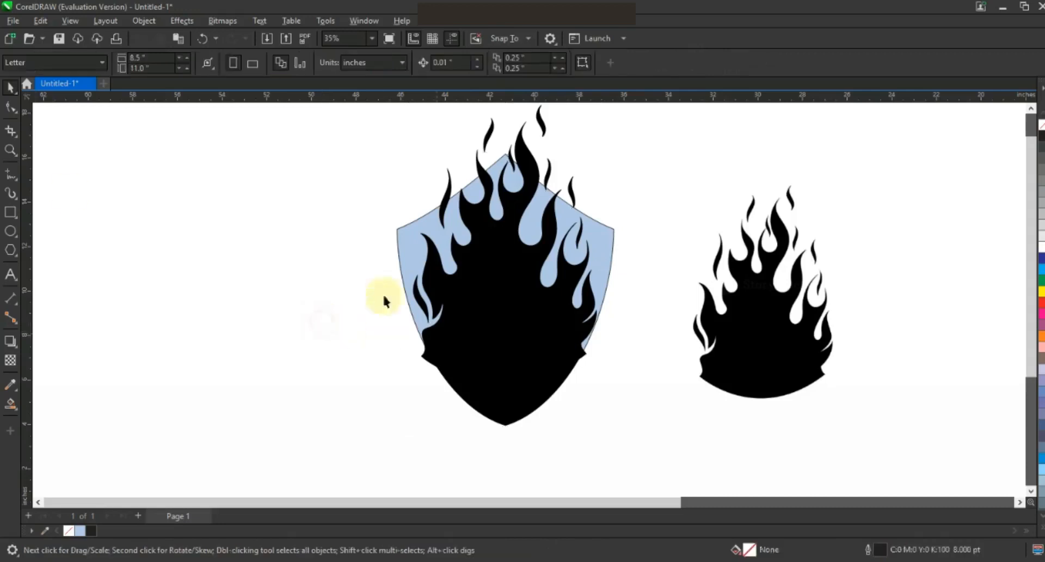
Give the welded flame a 3.0 pt outline and remove its black fill.
click(11, 150)
drag(405, 264, 642, 423)
click(11, 87)
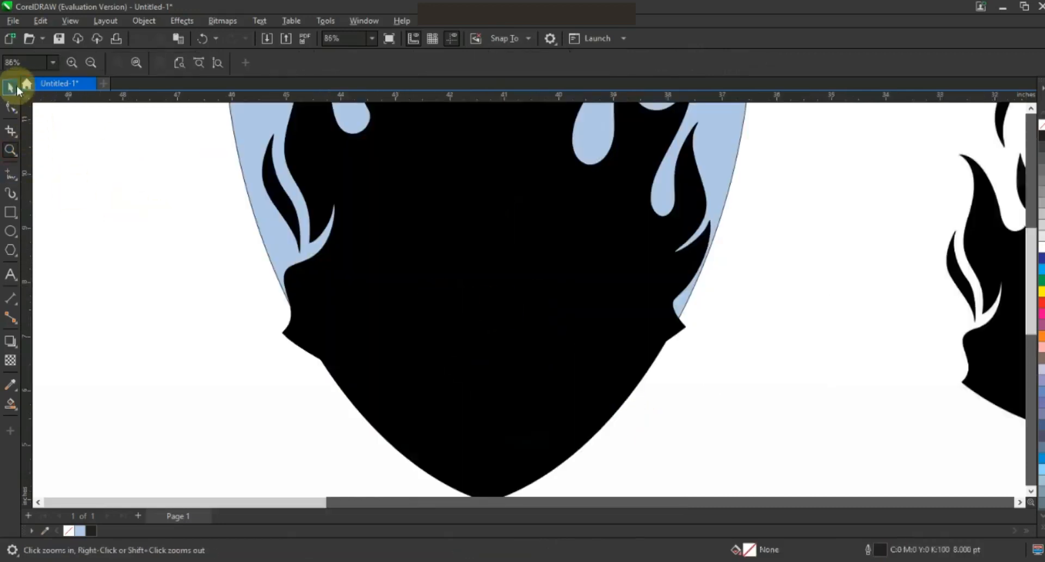
click(438, 275)
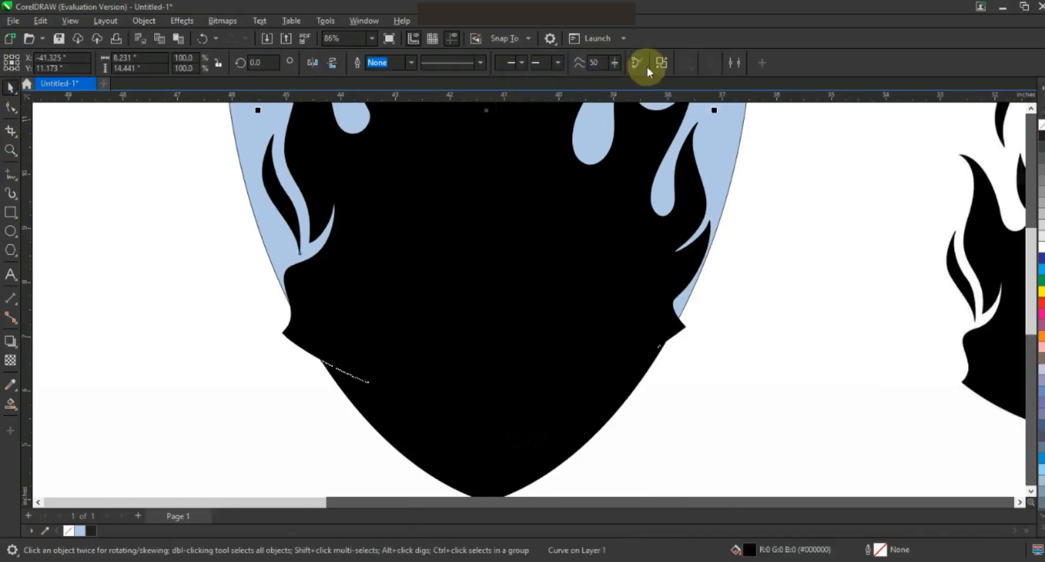
click(410, 65)
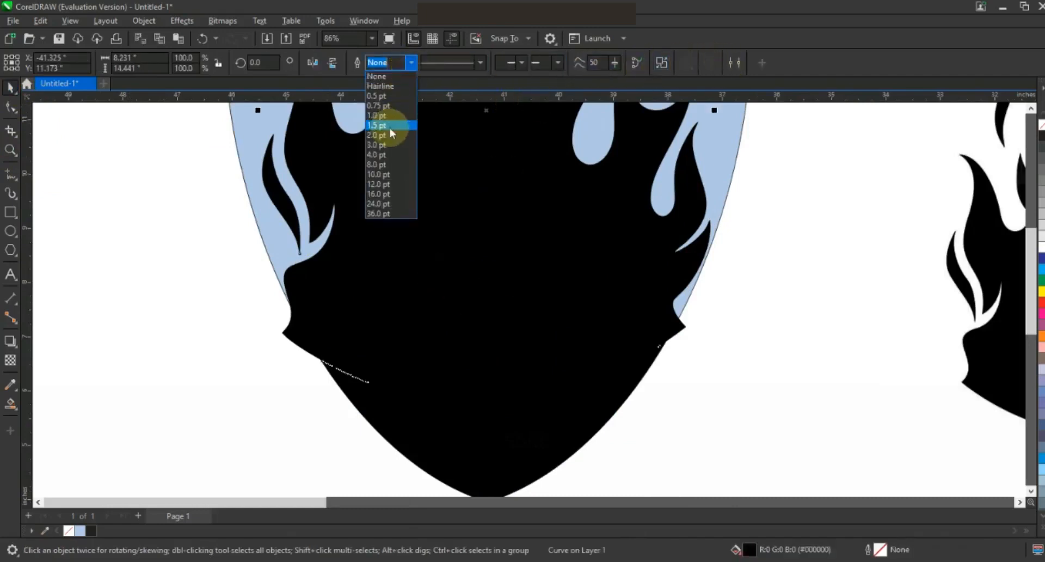
click(382, 143)
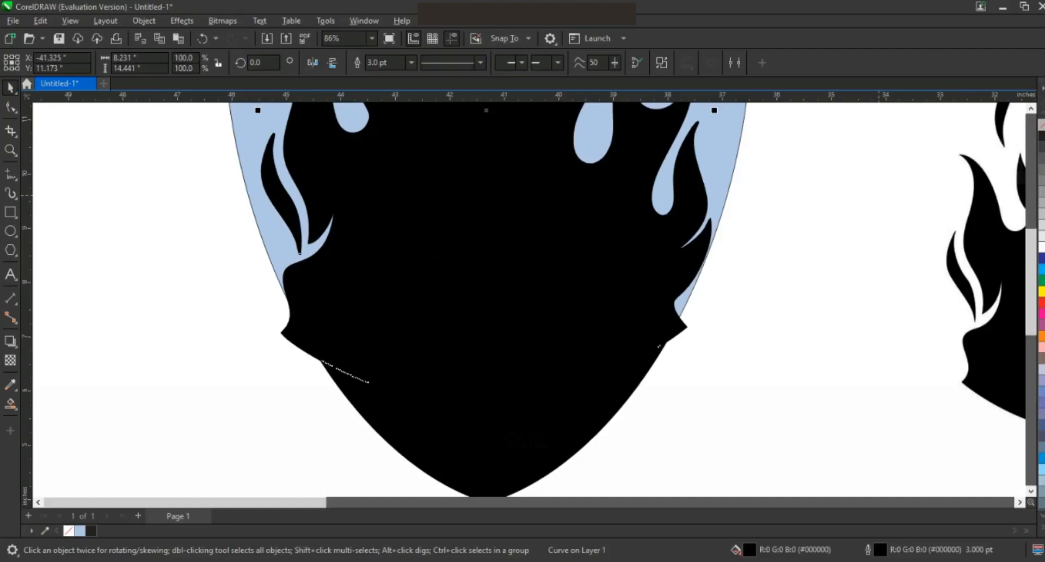
click(1040, 124)
key(F3)
key(F3)
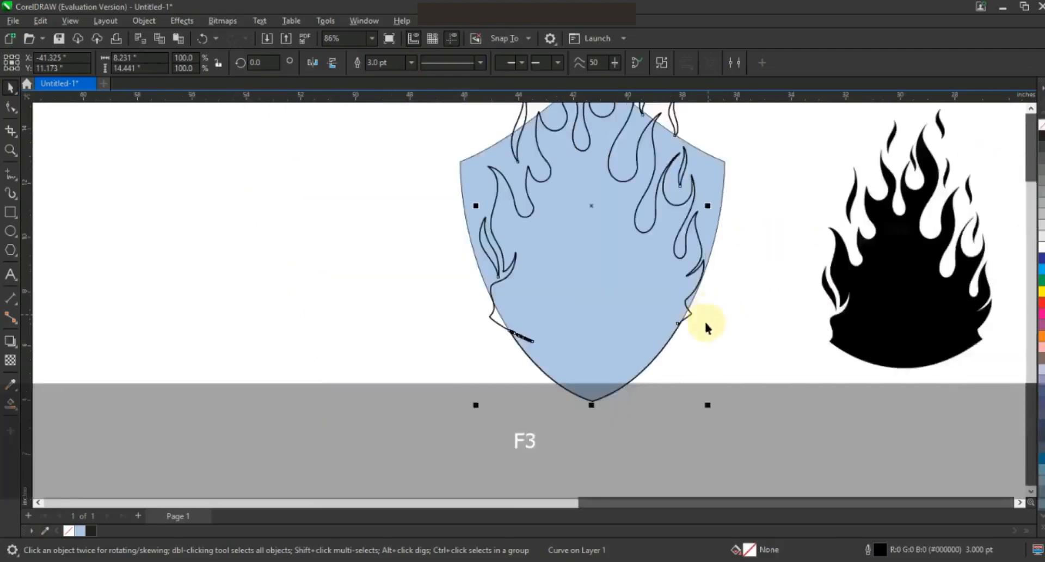
key(Escape)
Smart-fill the main flame area inside the shield with dark blue and a 0.5 pt outline.
click(11, 150)
drag(551, 153, 731, 381)
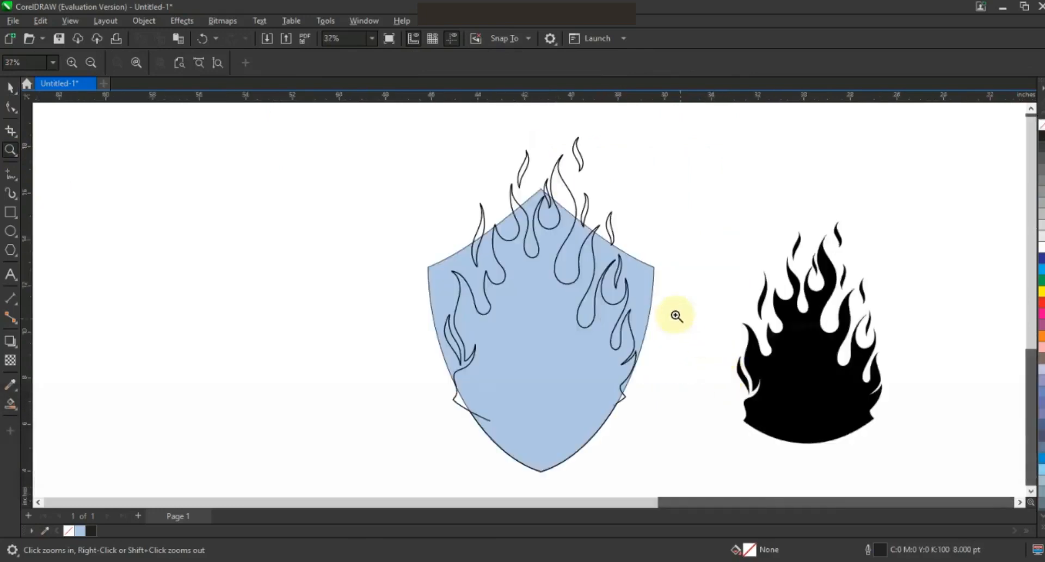
click(10, 404)
scroll(480, 188, down, 1)
click(507, 361)
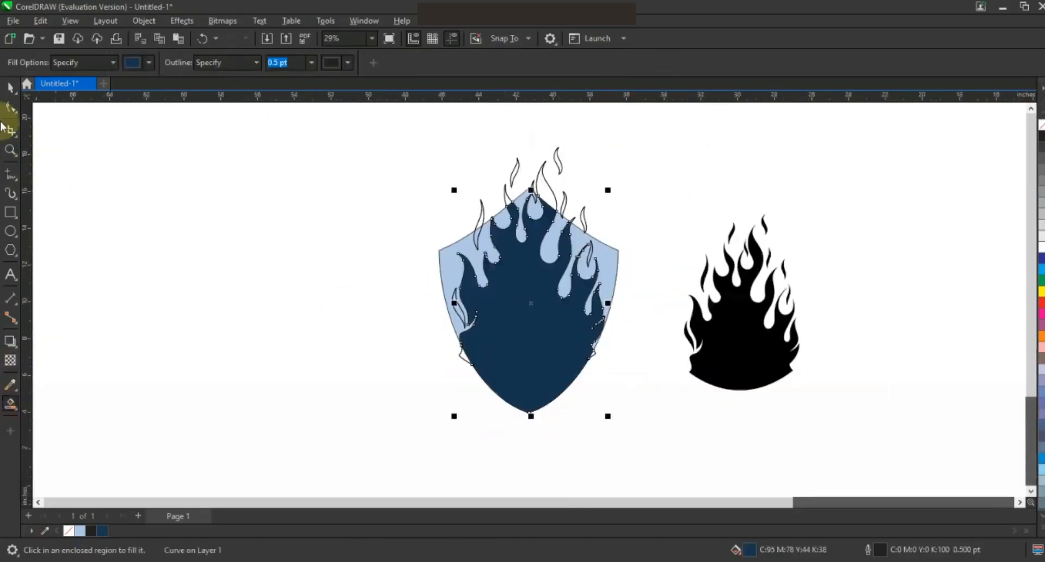
click(132, 297)
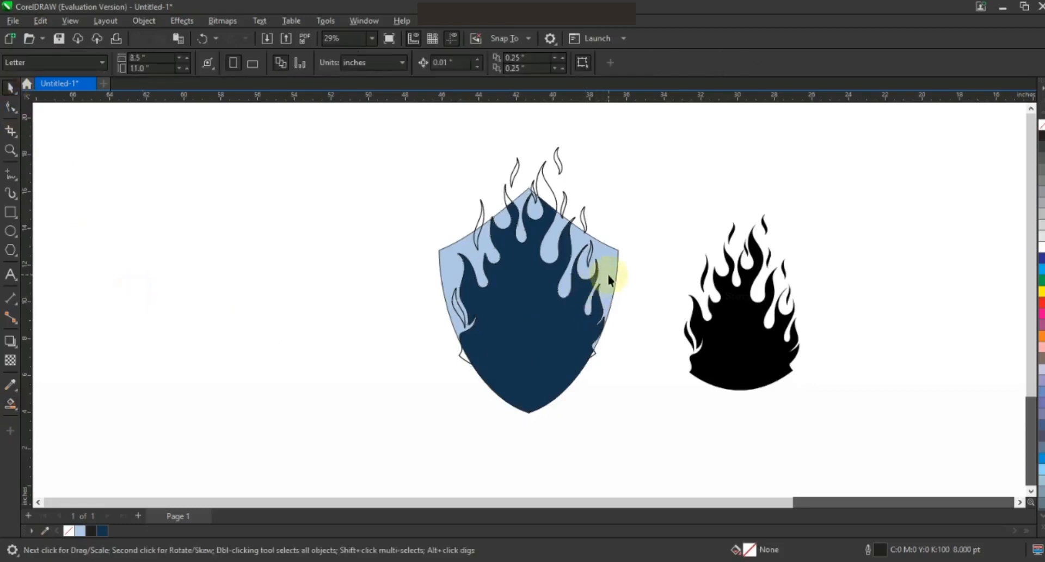
Move the light blue shield horizontally clear of the flame, and smart-fill the remaining flame tips and detached tongues with the same dark blue.
drag(608, 280, 393, 277)
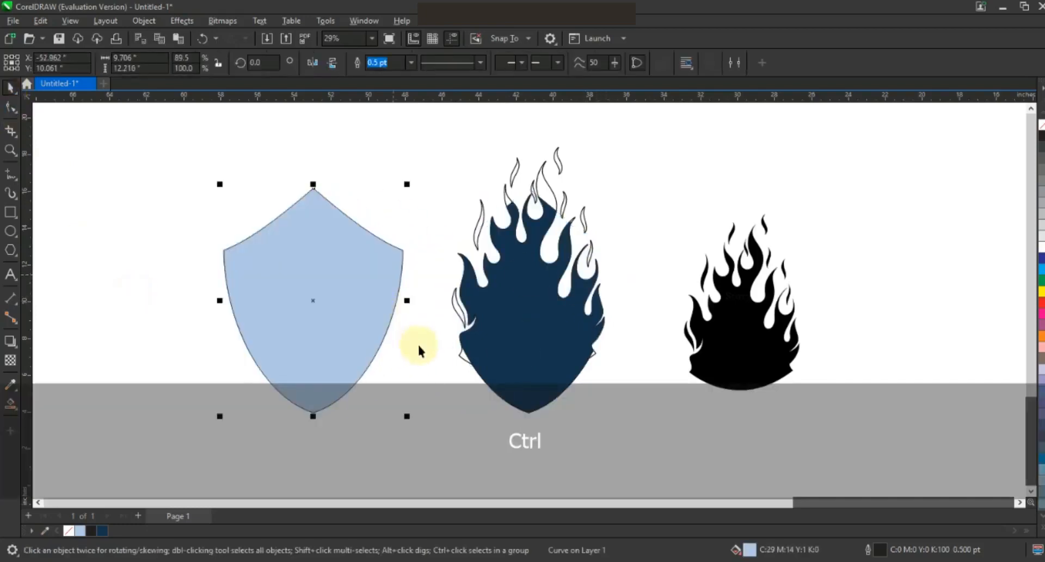
click(459, 357)
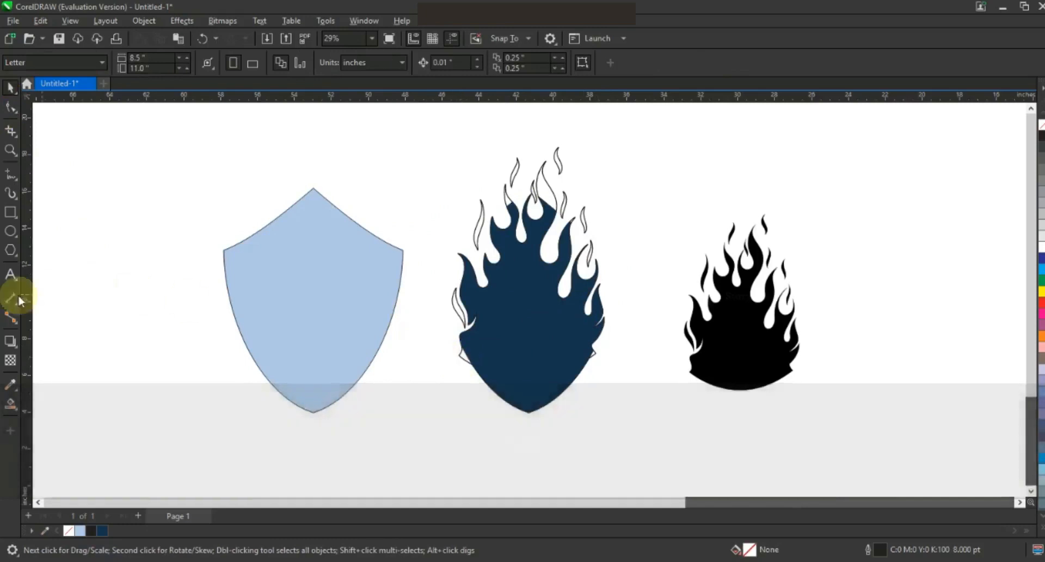
click(10, 403)
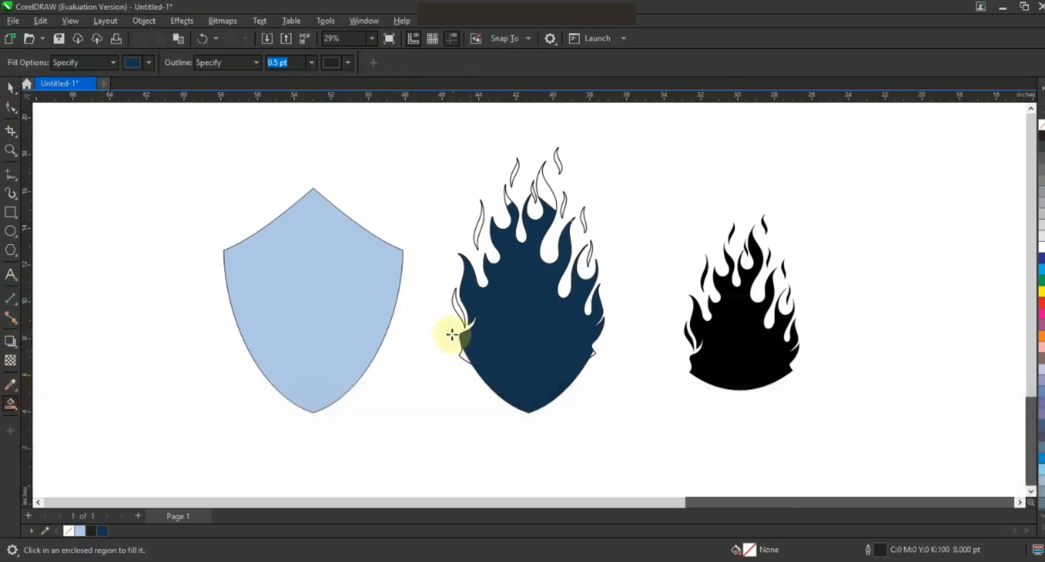
click(454, 304)
click(479, 228)
click(507, 196)
click(541, 188)
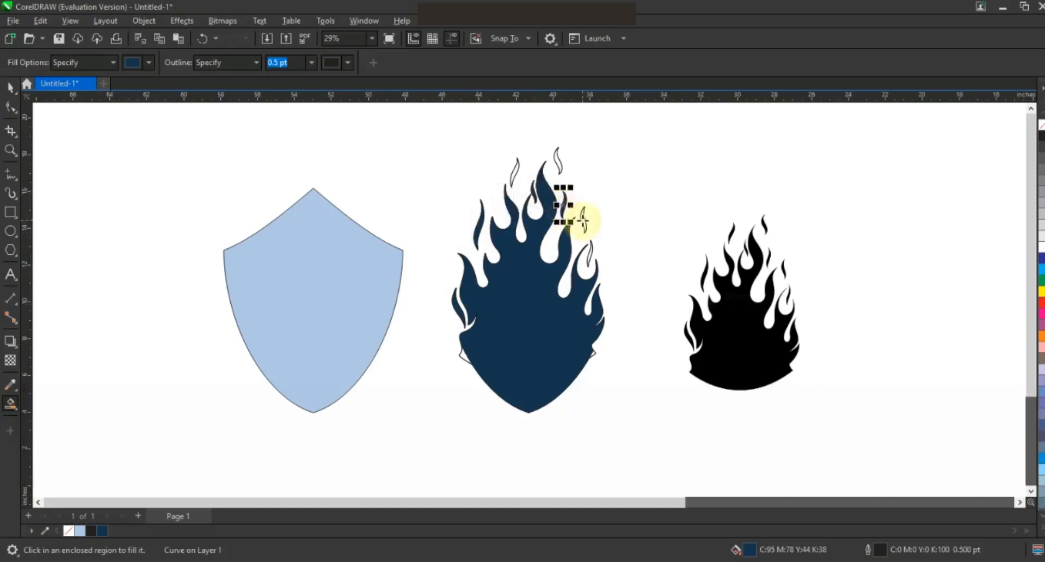
key(ctrl+z)
click(594, 263)
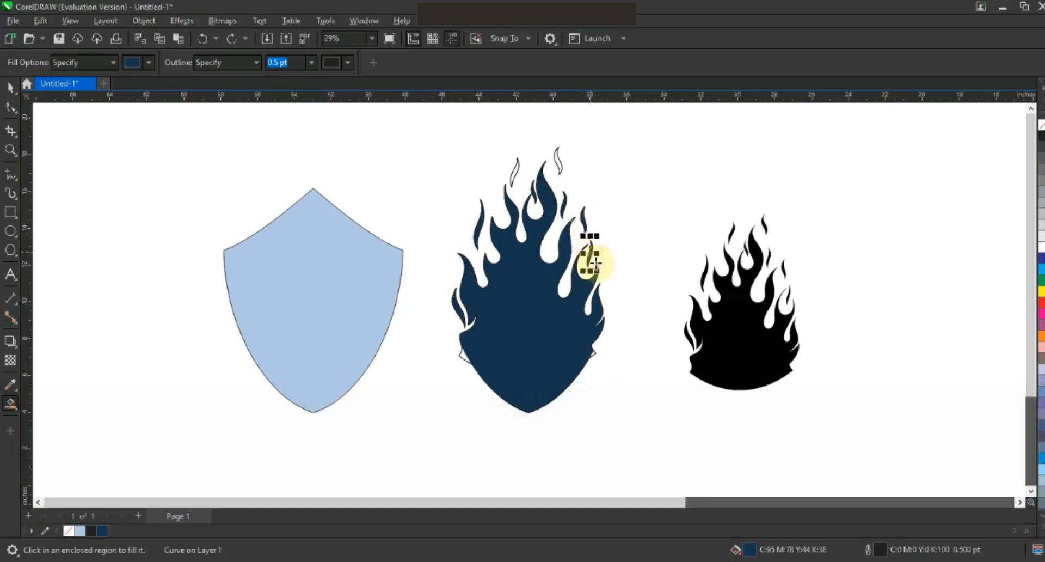
click(556, 161)
click(516, 168)
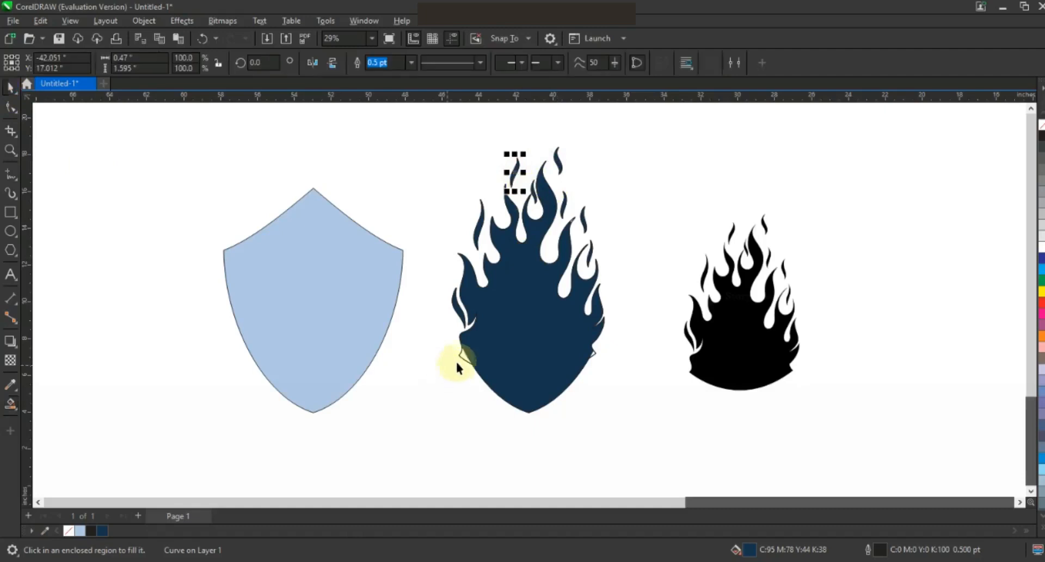
Delete the unfilled flame outline and weld all the dark blue flame pieces into one shape.
key(Delete)
drag(595, 405, 625, 430)
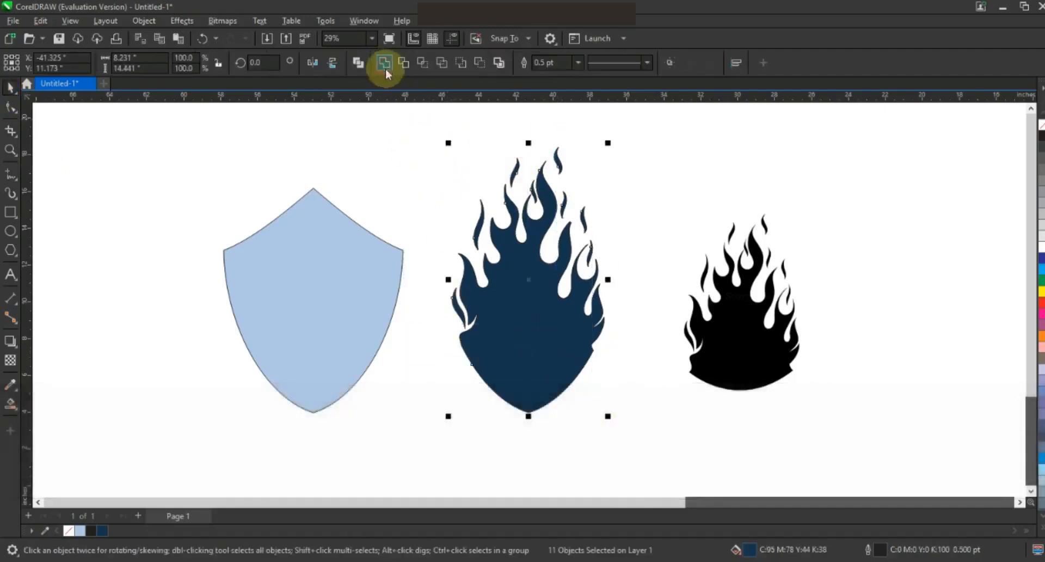
click(386, 68)
Centre the shield and the dark blue flame on a common vertical axis, with the shield behind.
shift+click(378, 275)
key(c)
drag(355, 290, 536, 305)
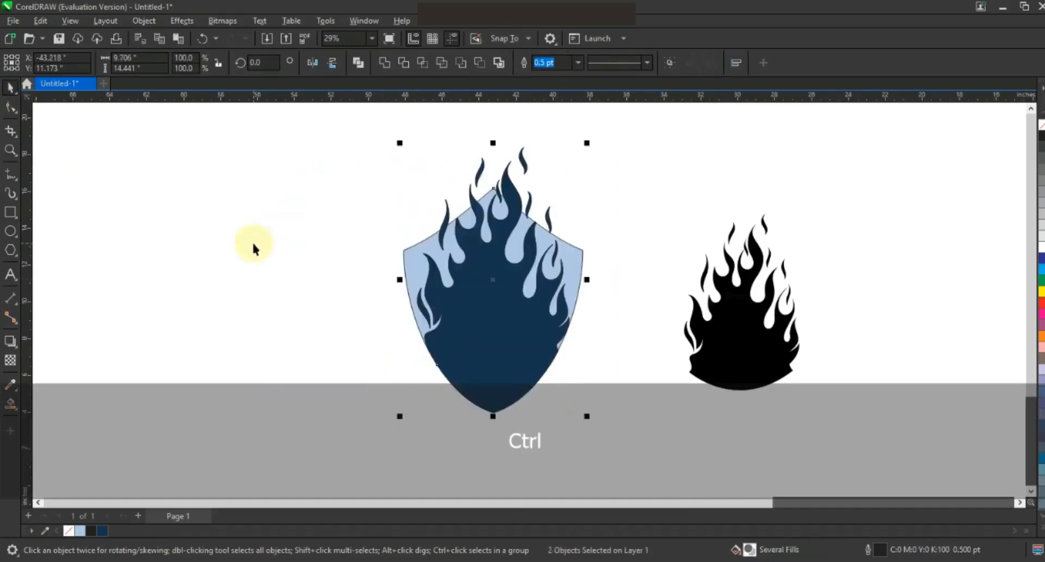
click(247, 237)
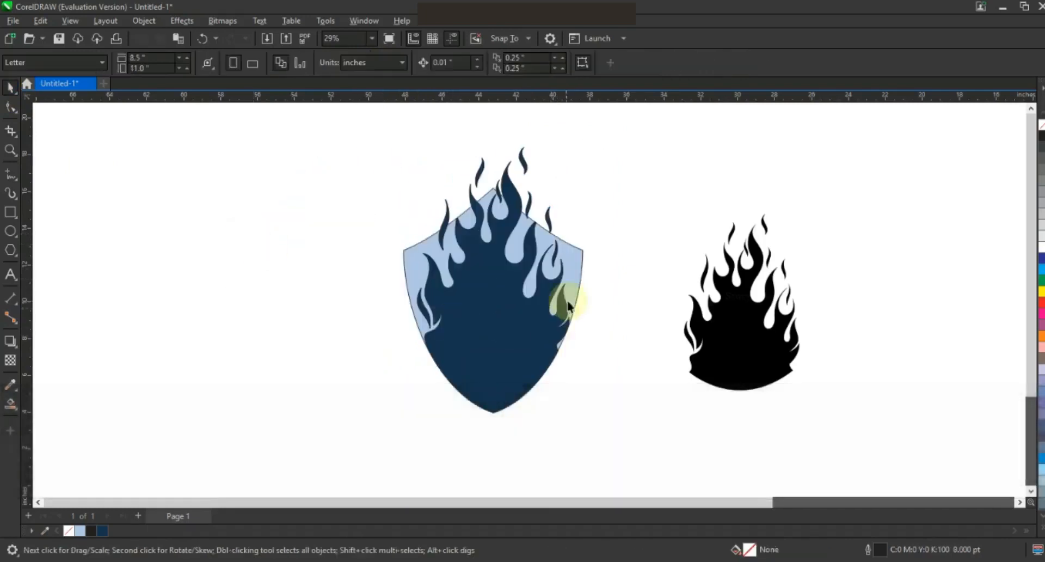
Fill the shield with 90% black, and turn it into a slanted linear fountain fill from dark grey to lighter grey.
click(575, 260)
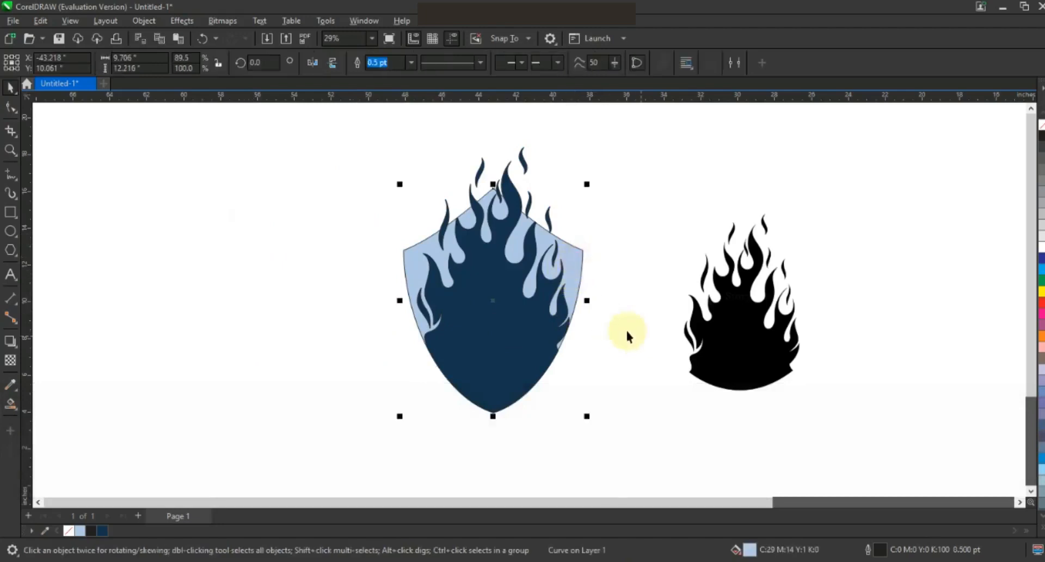
click(1040, 148)
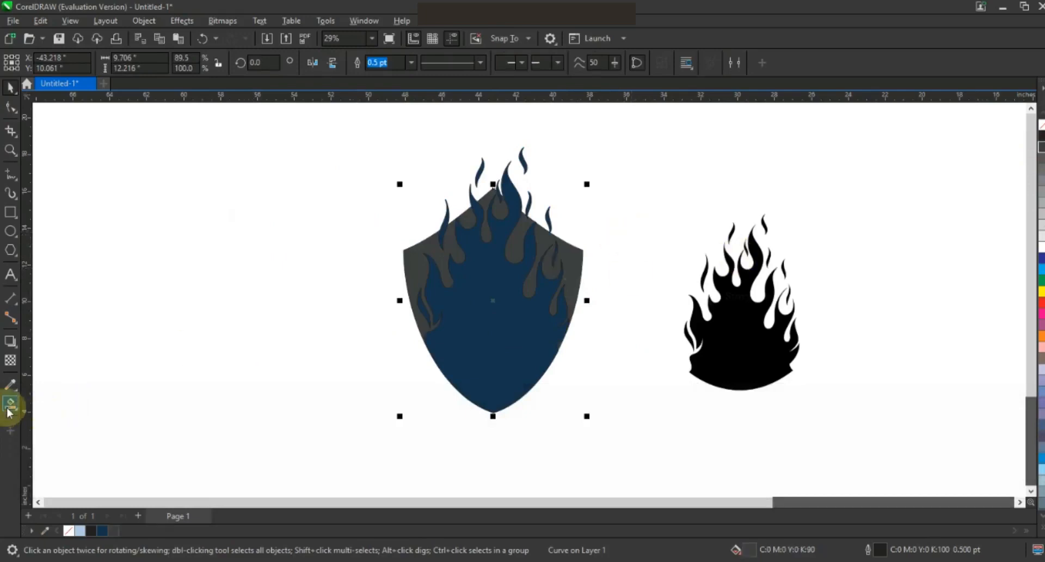
click(20, 415)
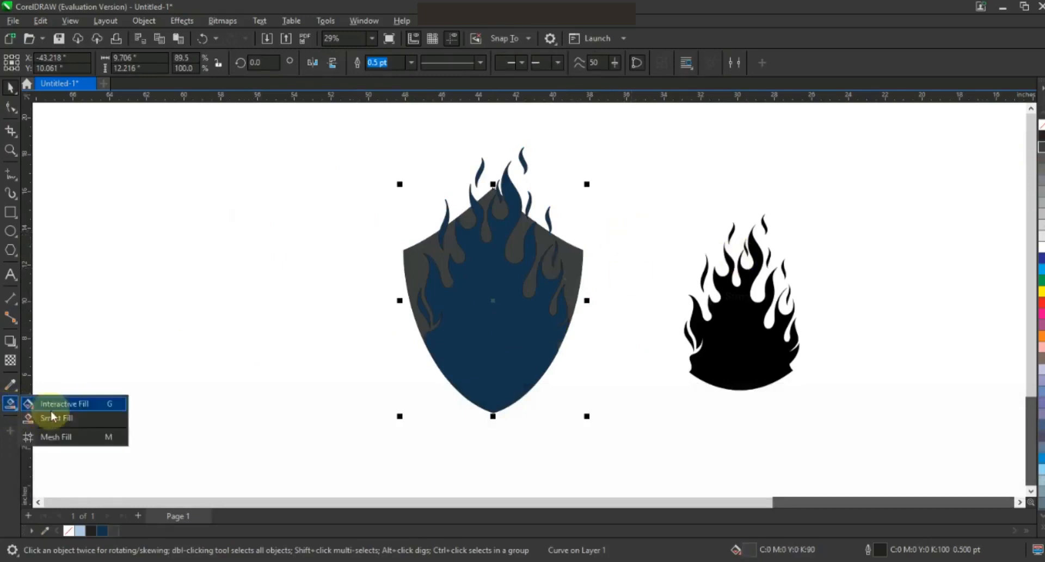
key(g)
drag(548, 297, 411, 262)
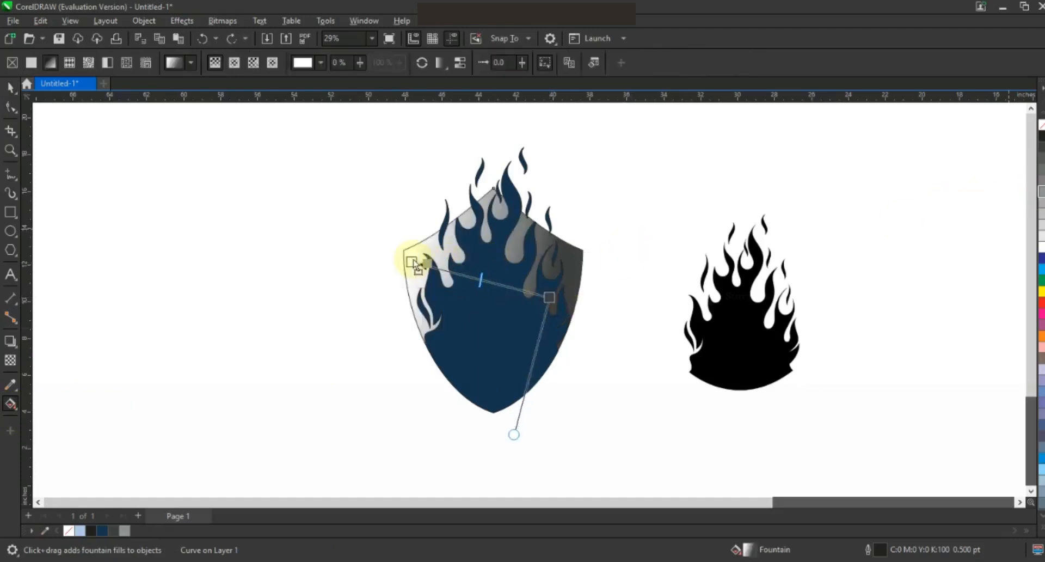
drag(413, 261, 413, 262)
drag(546, 297, 533, 298)
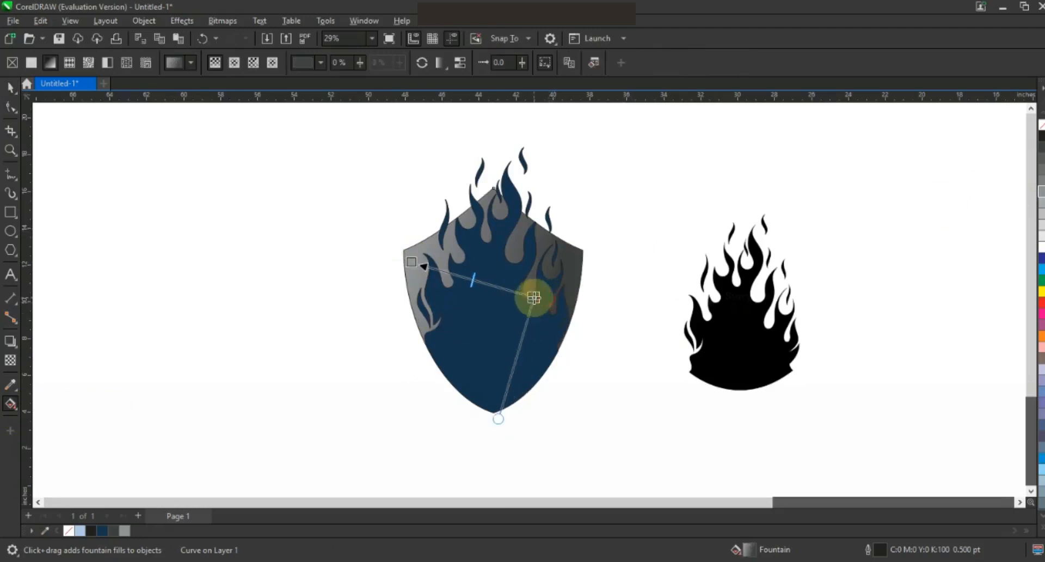
click(11, 87)
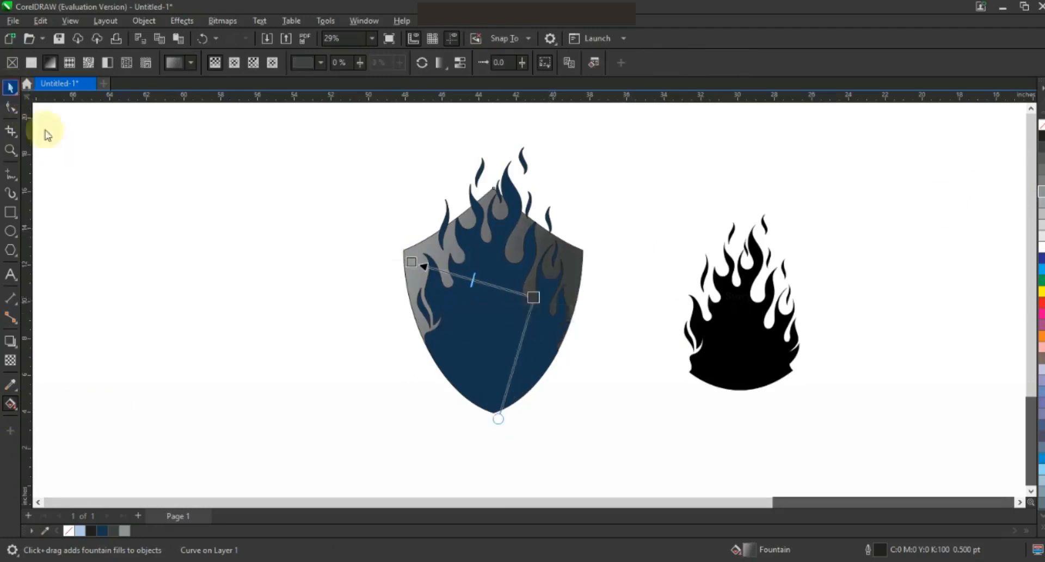
click(140, 261)
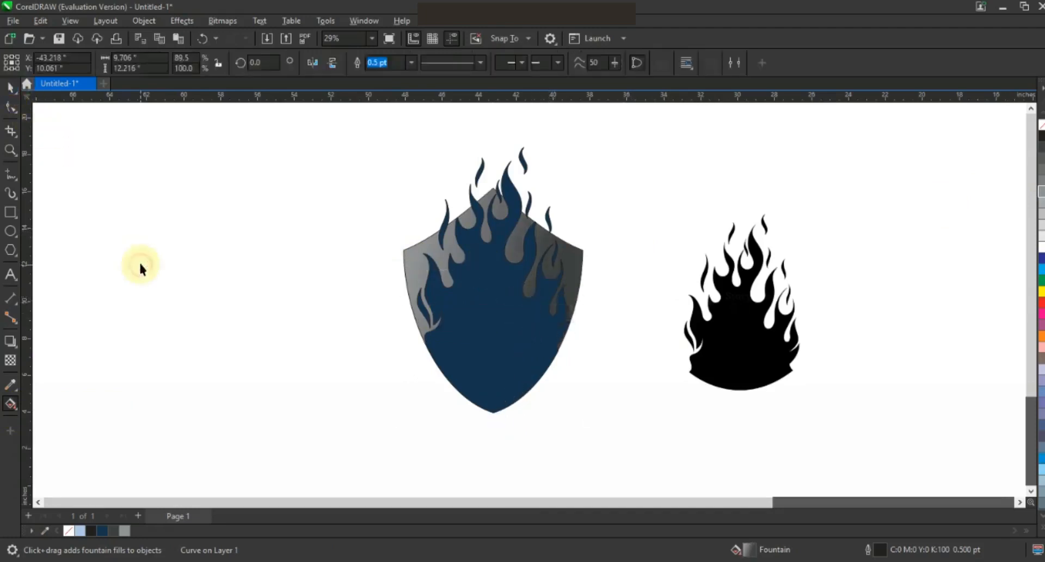
Draw a vertical line about 16.25 in long and centre it over the dark blue flame both horizontally and vertically.
click(514, 353)
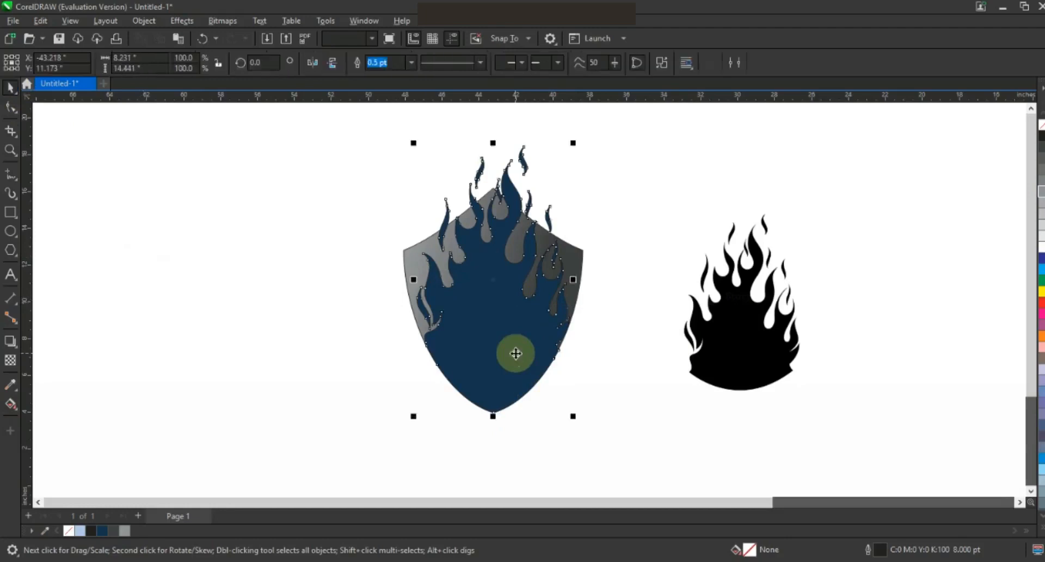
click(634, 381)
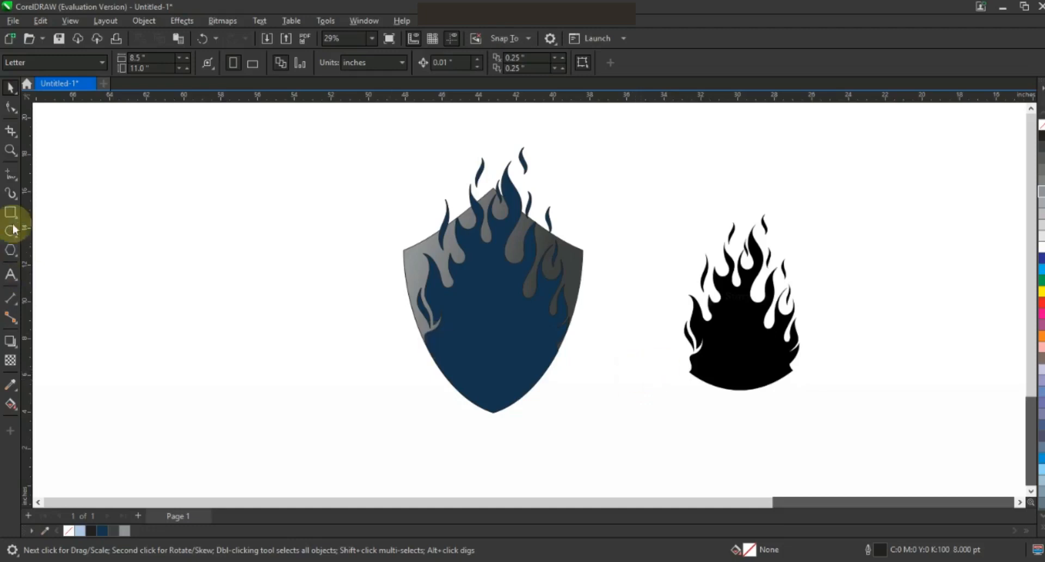
click(220, 155)
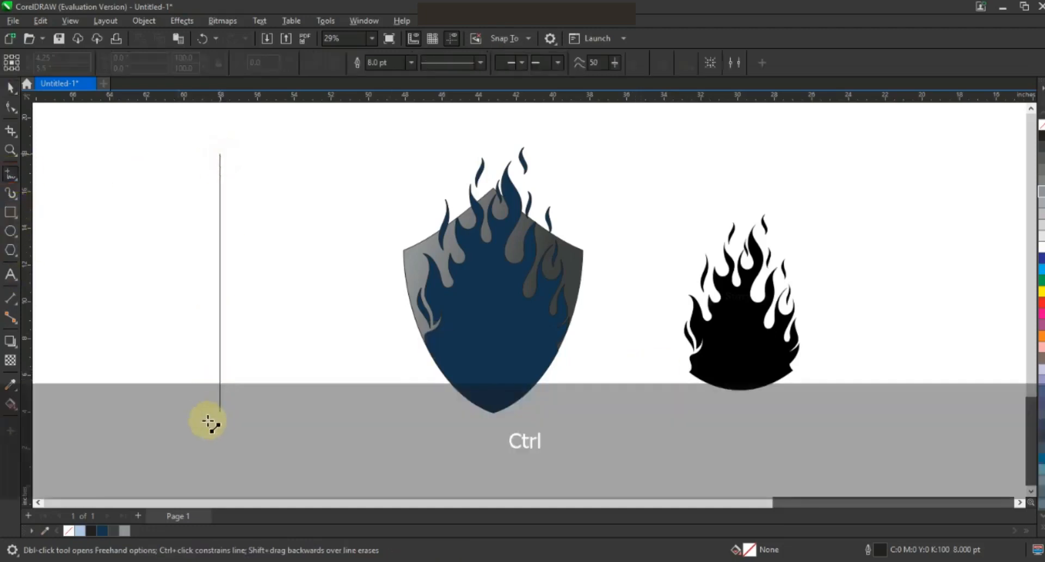
click(208, 452)
click(11, 88)
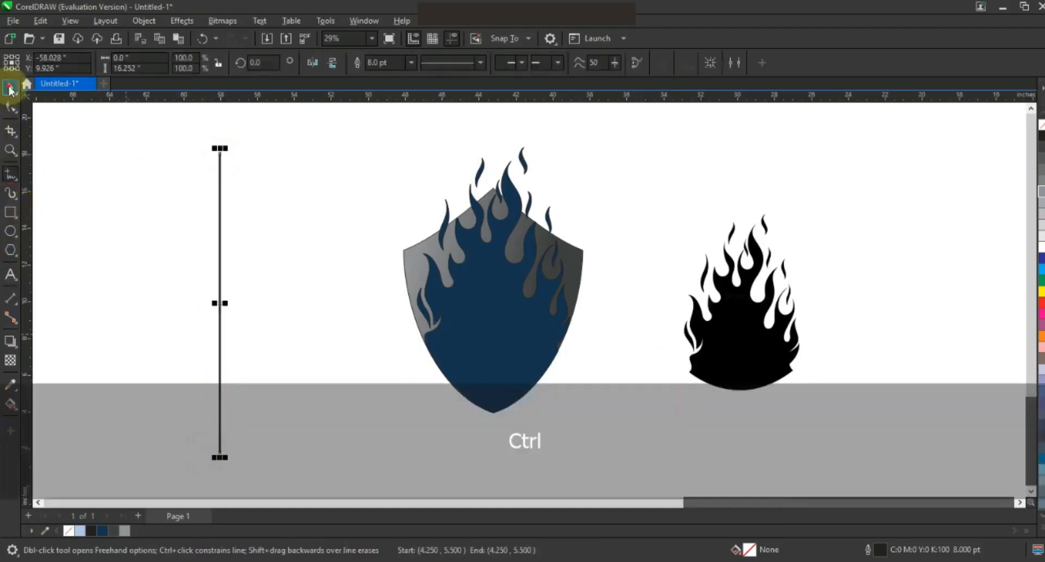
shift+click(513, 333)
key(e)
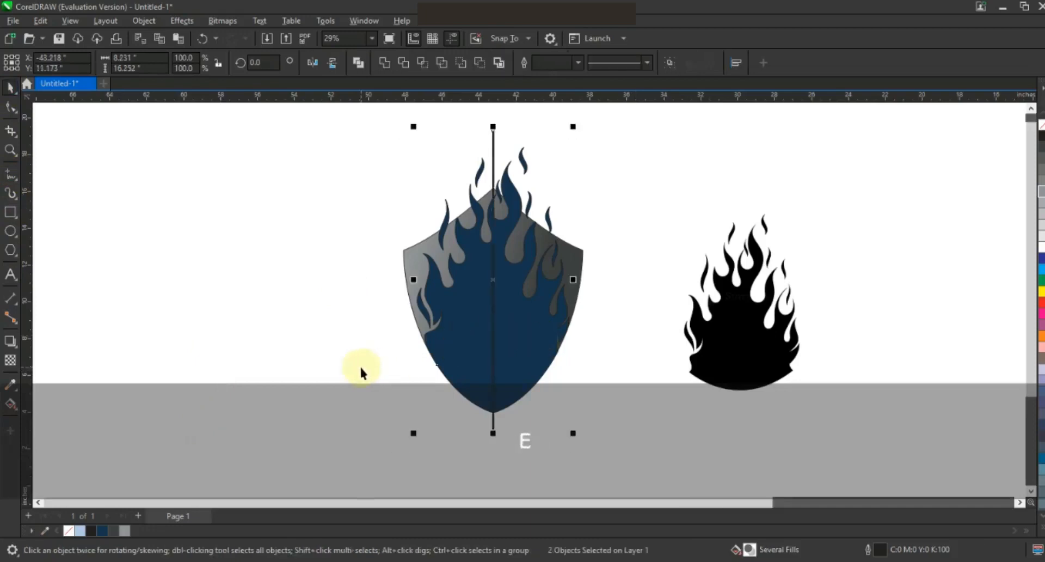
click(492, 146)
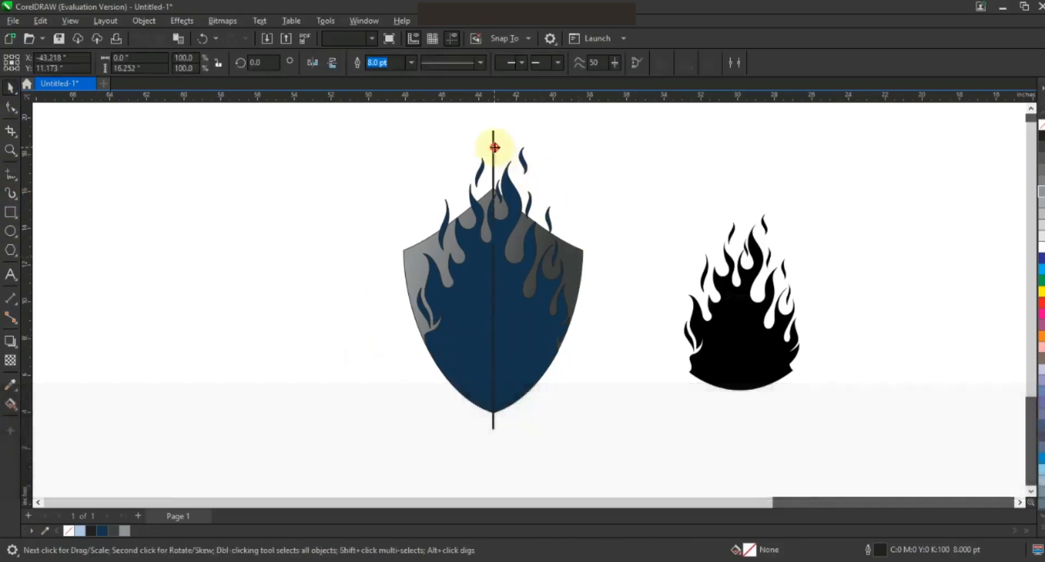
Trim the dark blue flame with the vertical centre line, and delete the line.
shift+click(528, 337)
click(409, 68)
click(493, 144)
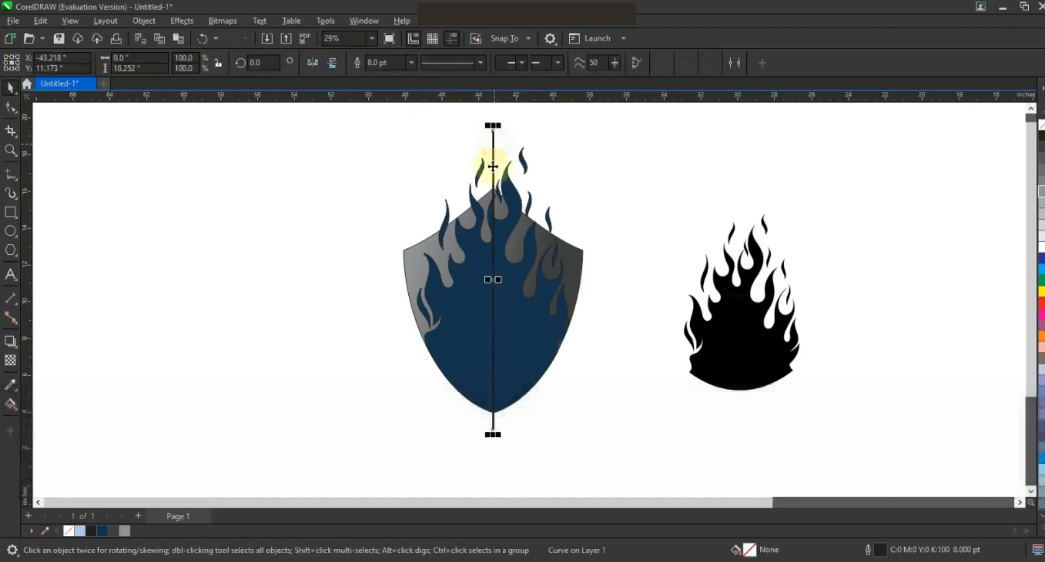
key(Delete)
Break the trimmed flame apart, and weld the left pieces into one half and the right pieces into another.
click(518, 310)
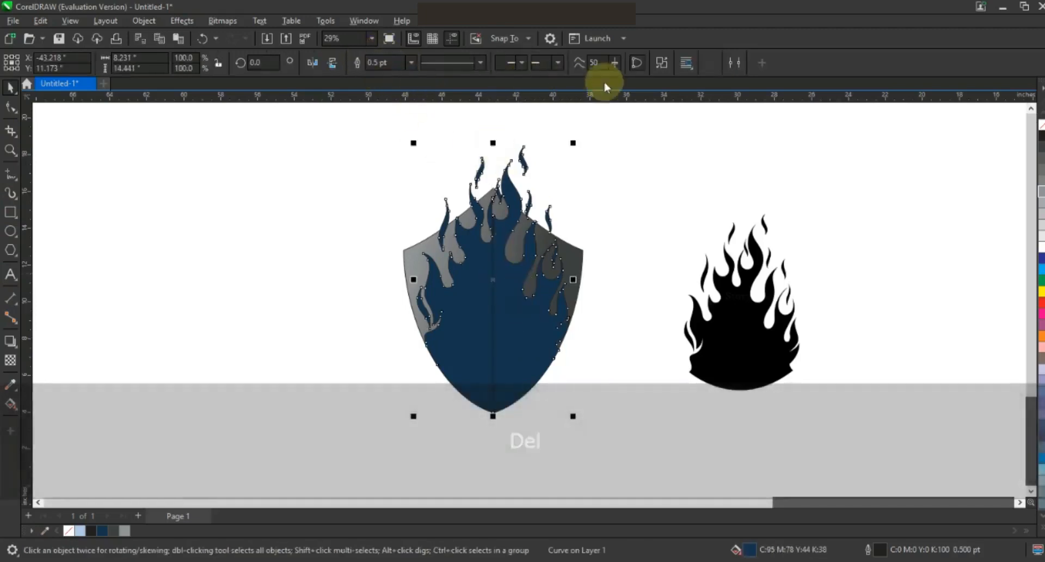
click(661, 63)
click(358, 112)
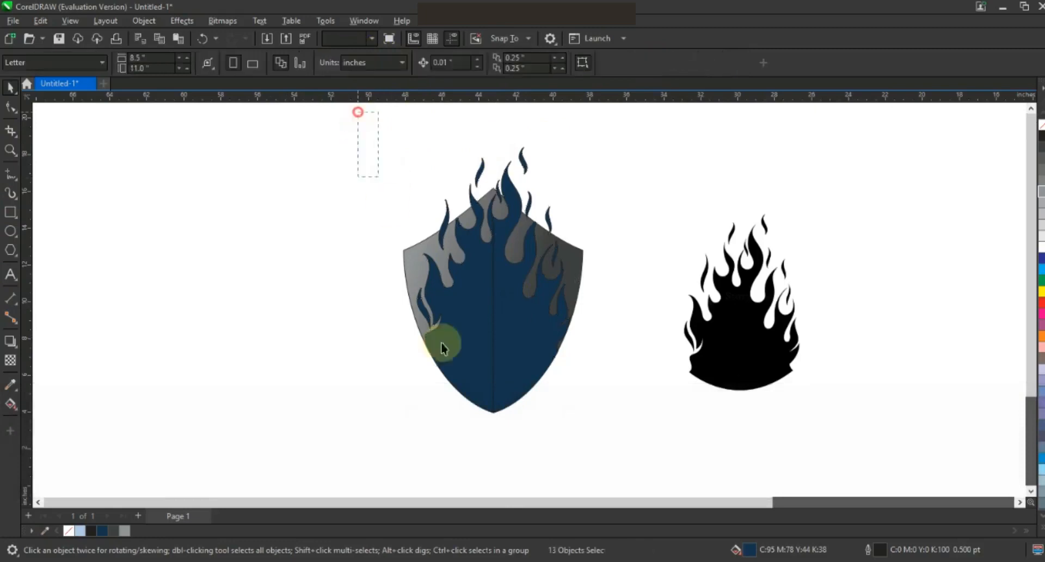
drag(477, 418, 497, 428)
click(384, 66)
drag(582, 132, 486, 417)
click(384, 64)
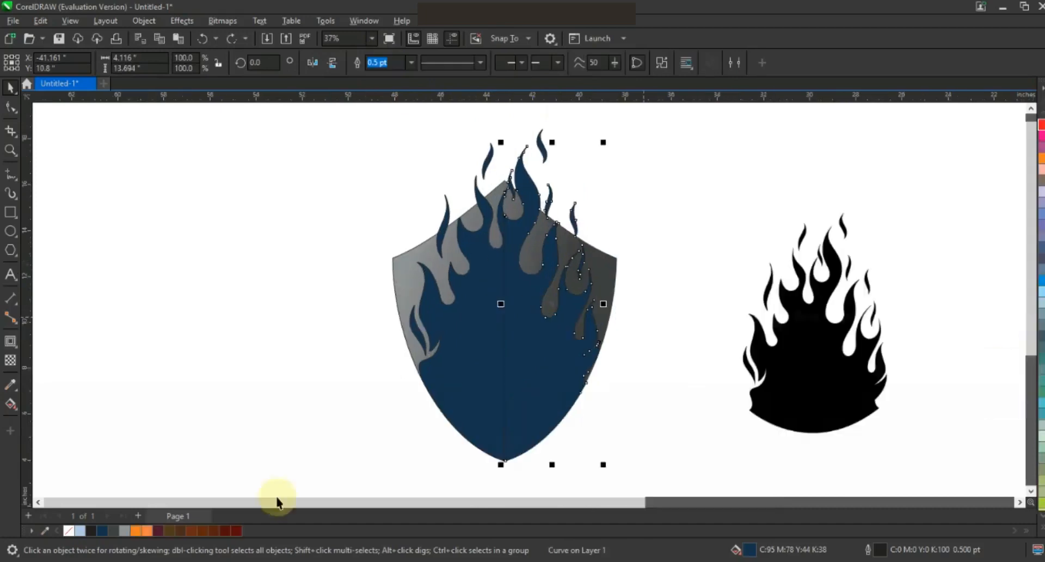
Fill the right flame half with red, and weld the detached blue lick above it into that half.
click(1040, 125)
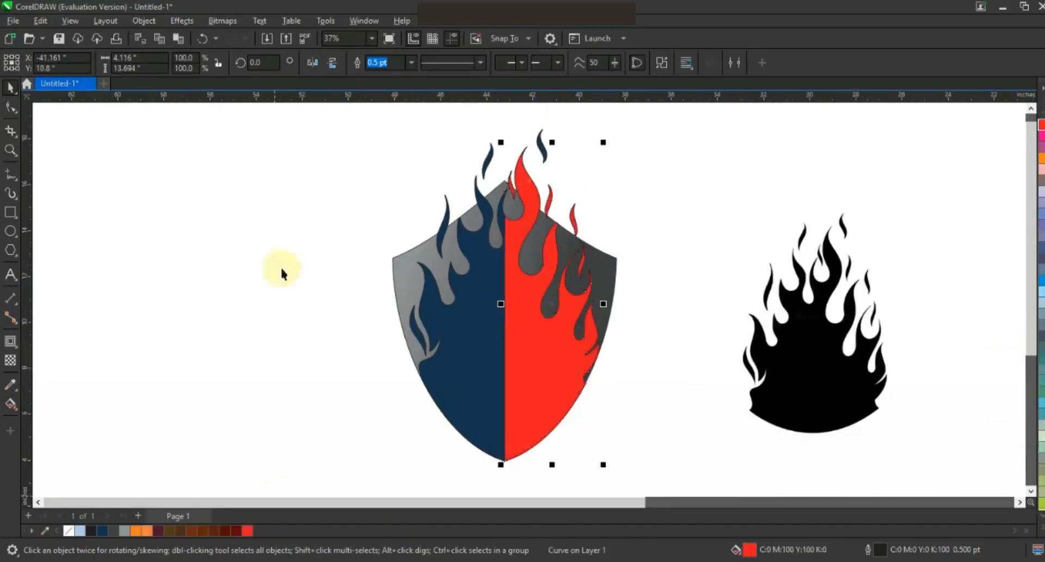
shift+click(527, 218)
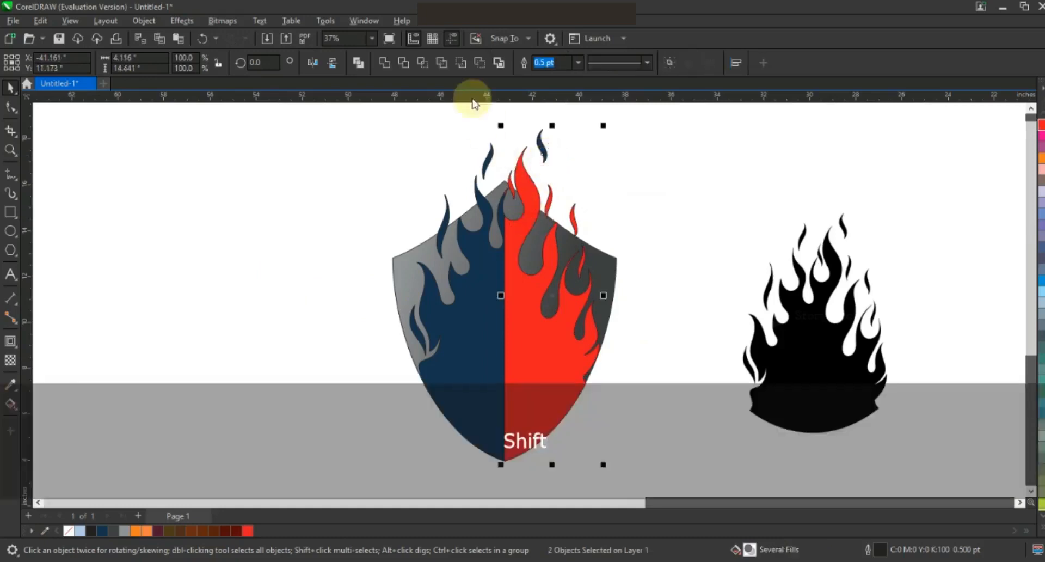
click(390, 67)
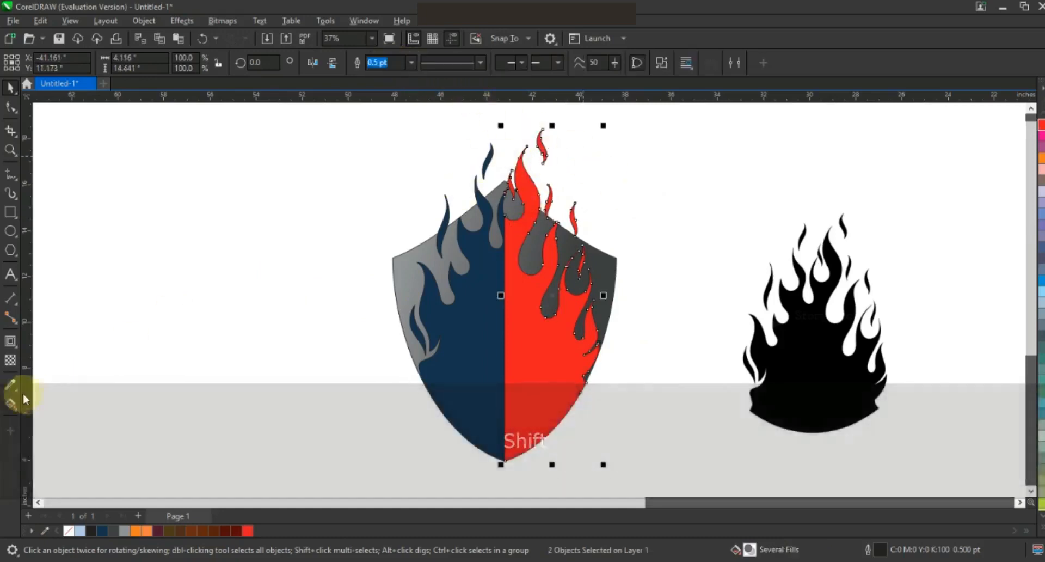
Give the right flame half a downward linear fountain fill from red through orange to golden yellow near the shield's tip.
click(10, 403)
click(551, 187)
drag(550, 186, 544, 336)
drag(156, 525, 547, 244)
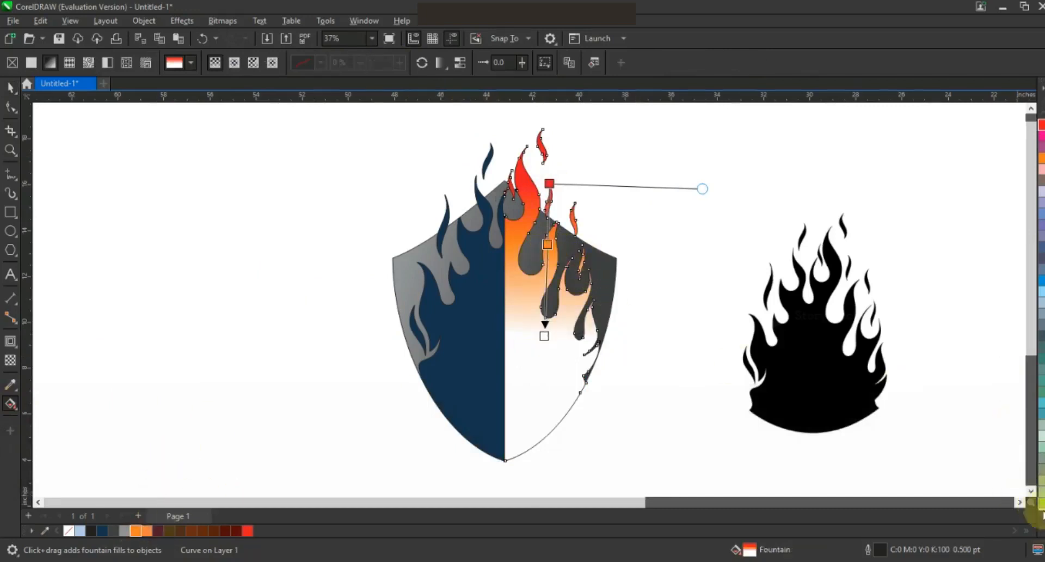
click(1040, 530)
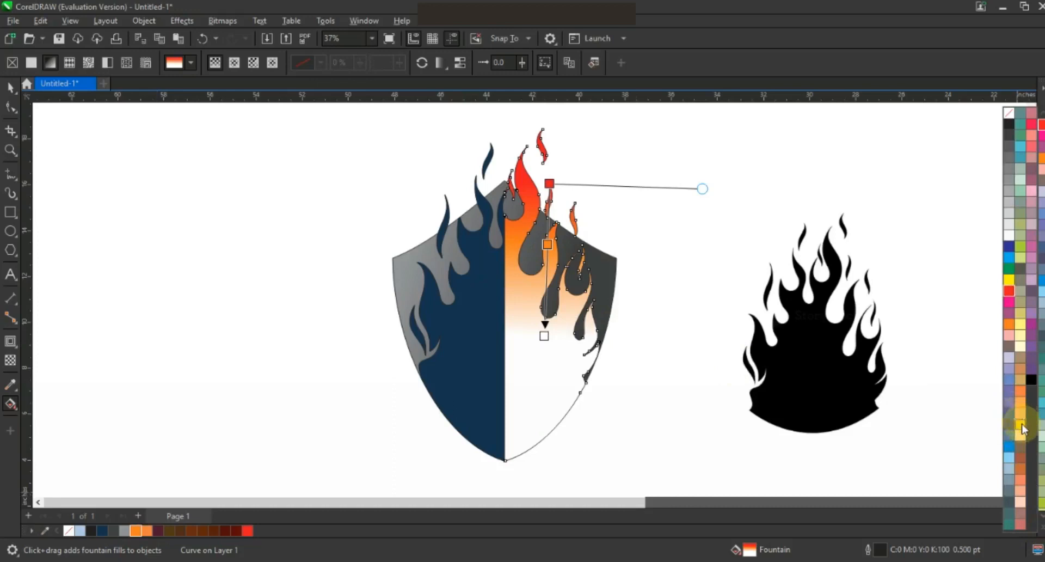
drag(547, 341, 520, 436)
drag(538, 284, 533, 335)
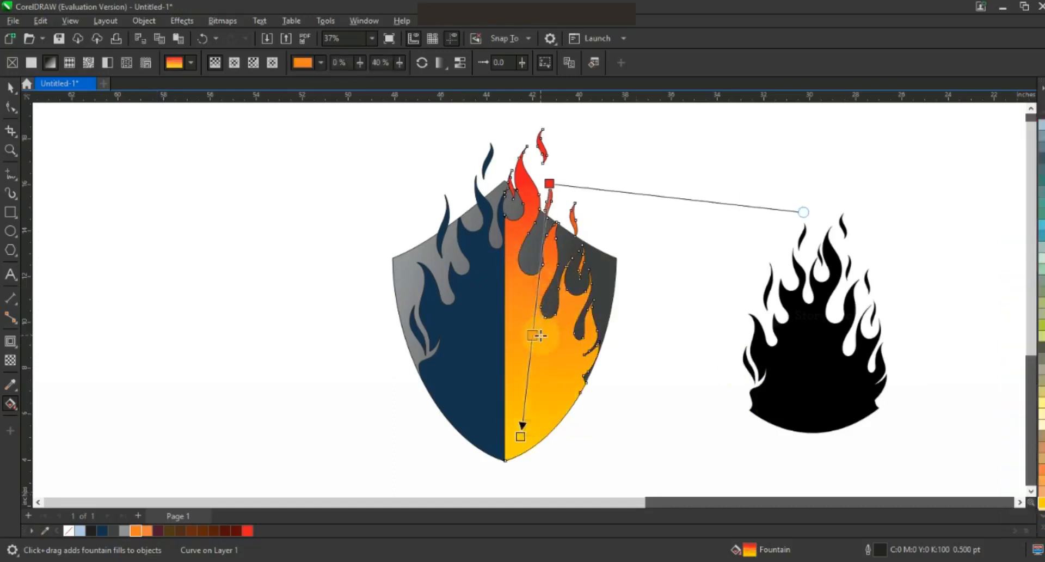
drag(550, 183, 559, 166)
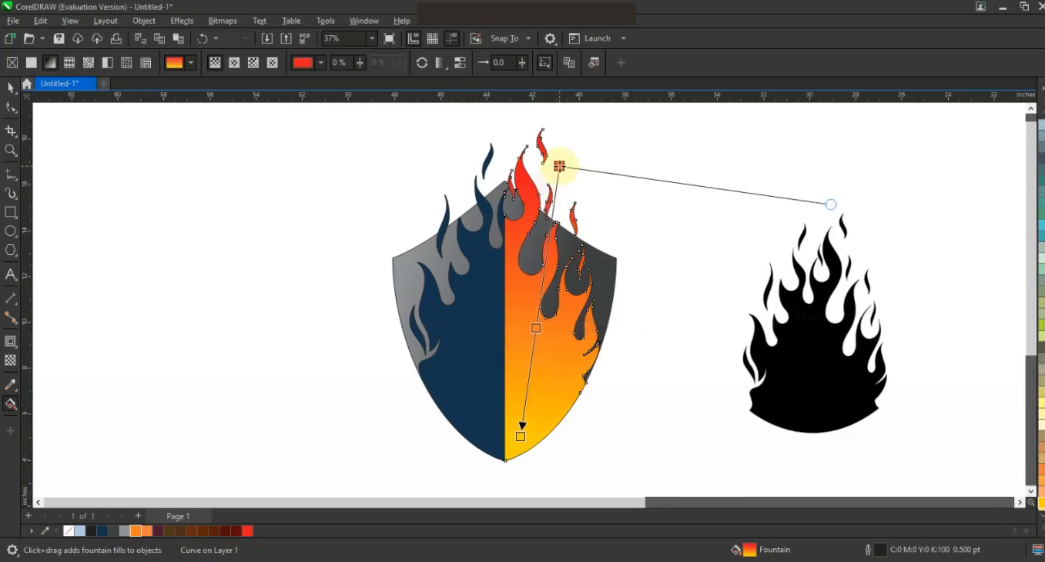
click(11, 88)
click(303, 277)
Give the left flame half a near-vertical linear fountain fill from red down to golden yellow.
click(488, 310)
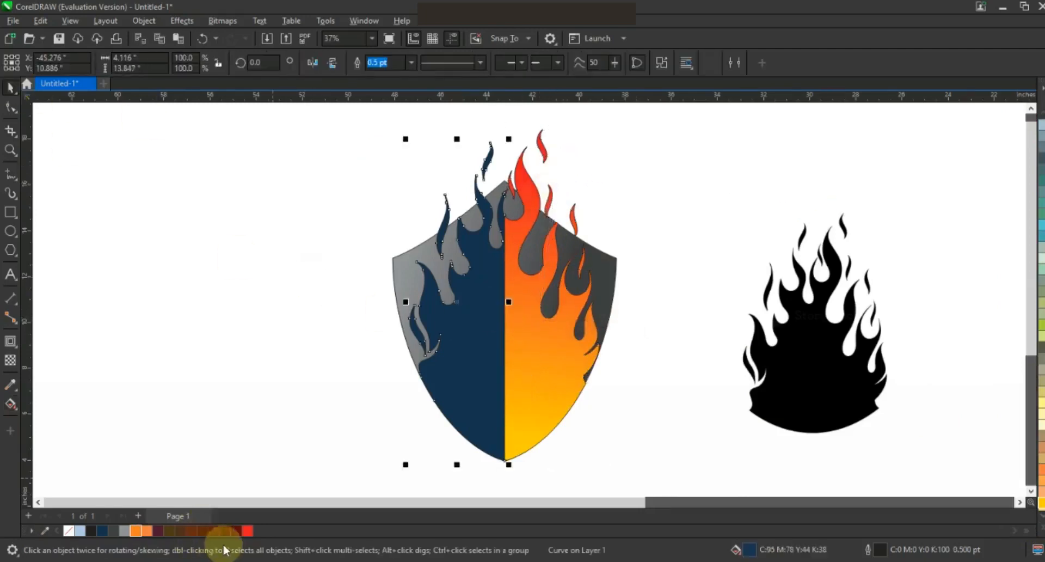
click(247, 530)
click(12, 411)
drag(466, 253, 487, 425)
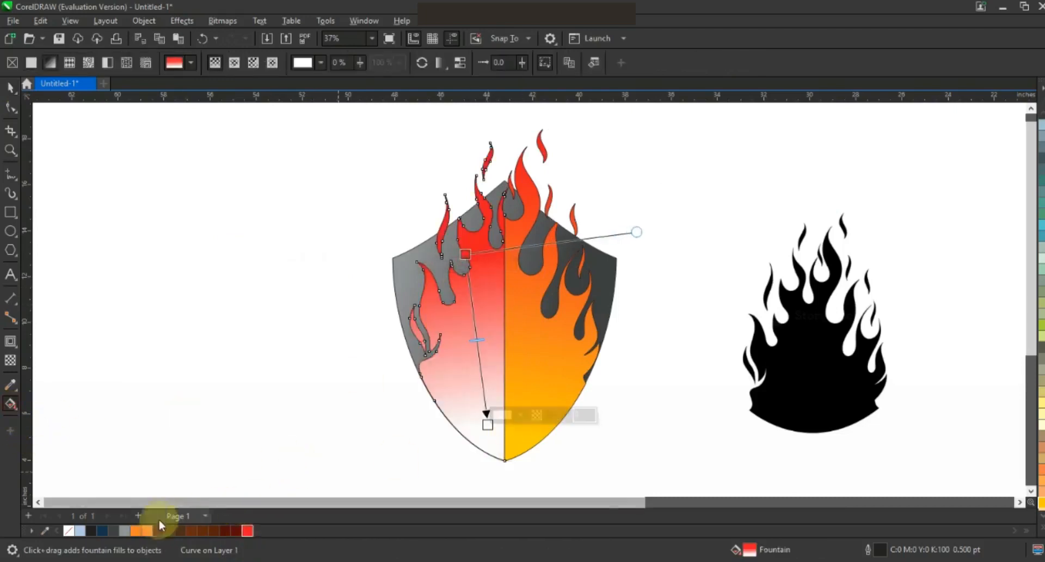
drag(135, 529, 488, 425)
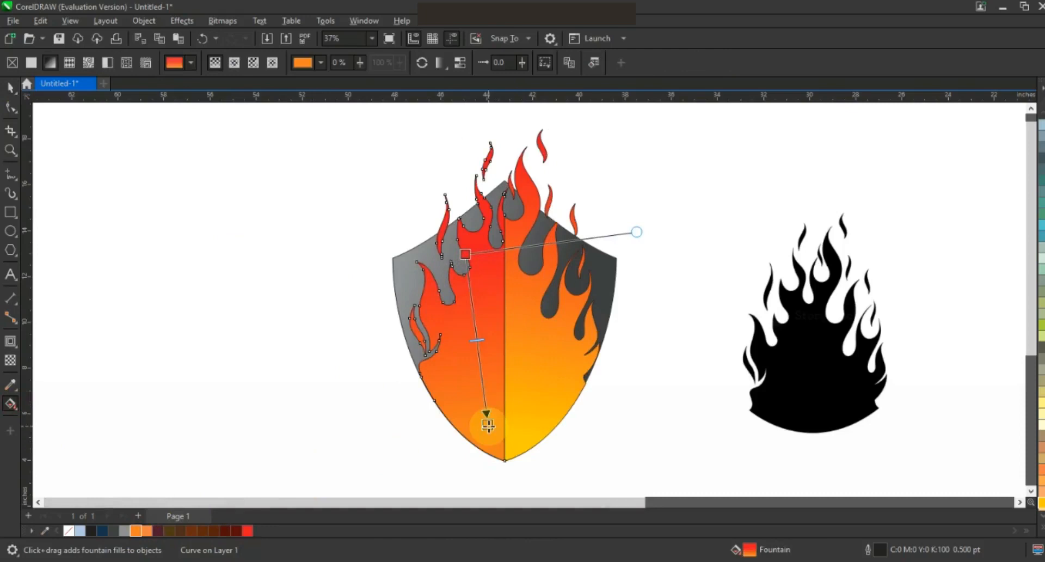
drag(1042, 503, 490, 440)
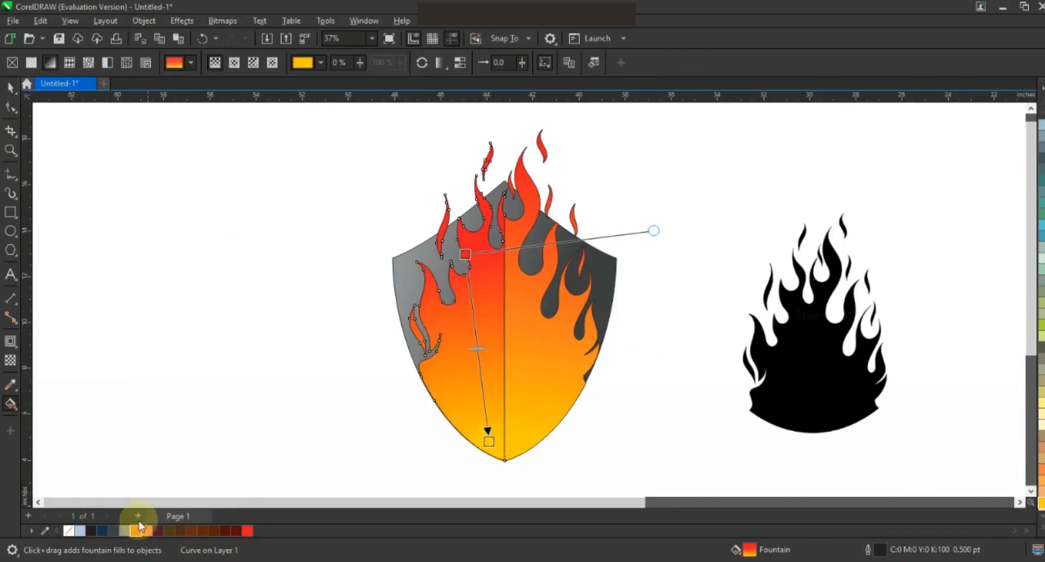
Add an orange stop at 55% to the left half's fountain fill, and shift both gradient ends lower.
drag(477, 339, 477, 338)
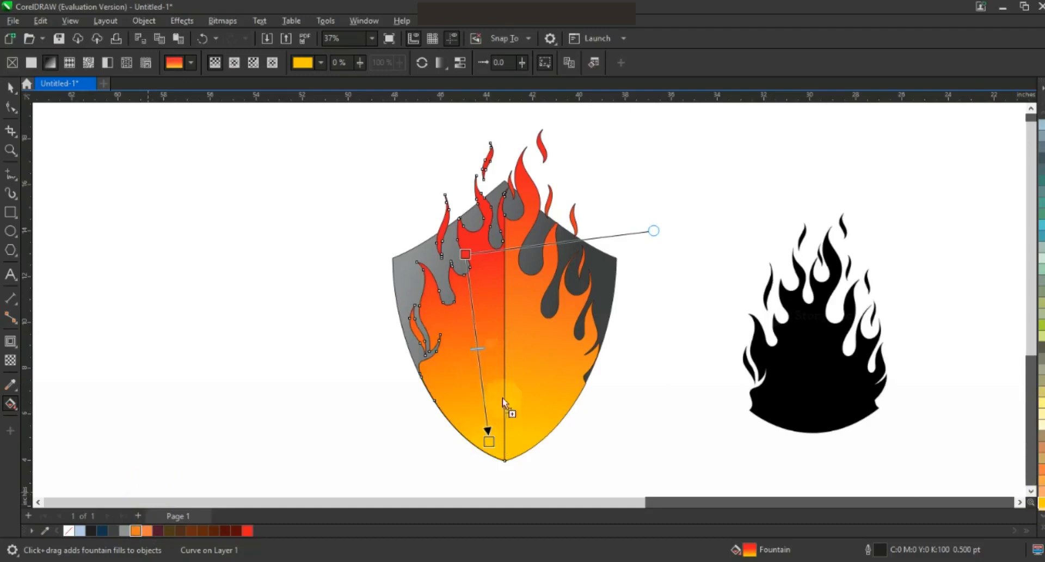
drag(488, 432, 501, 478)
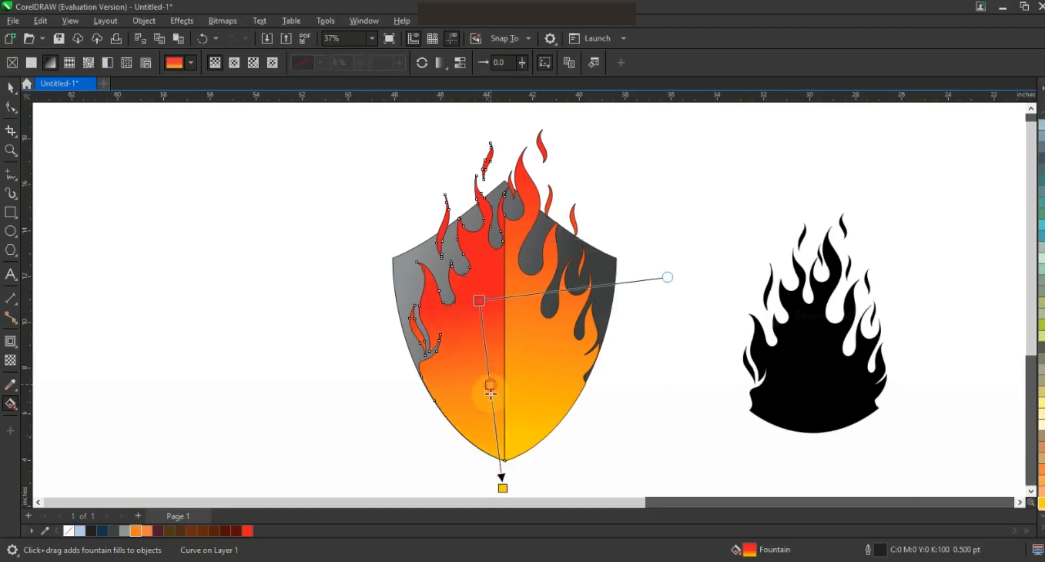
drag(479, 300, 475, 275)
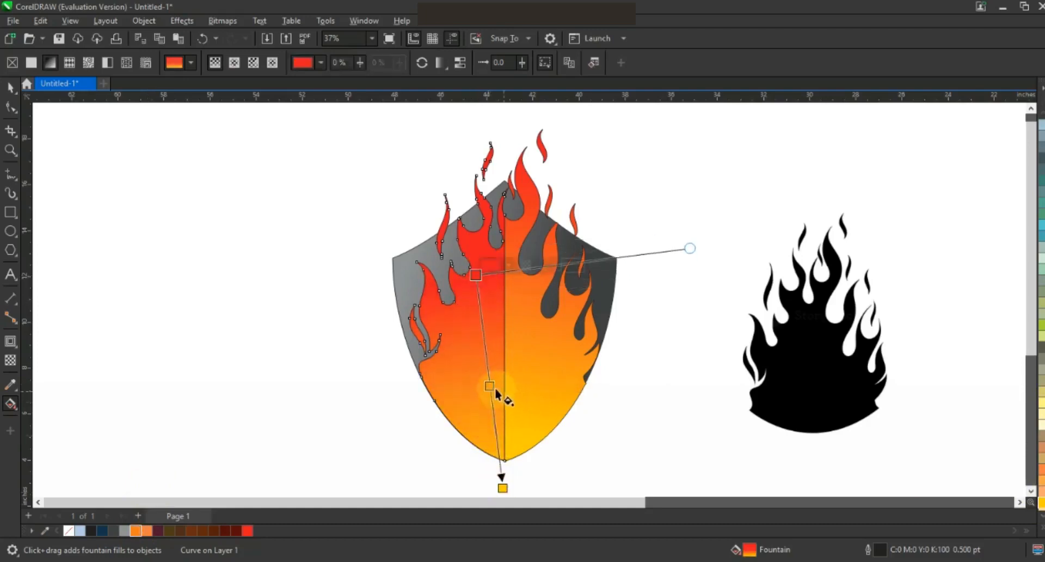
click(10, 87)
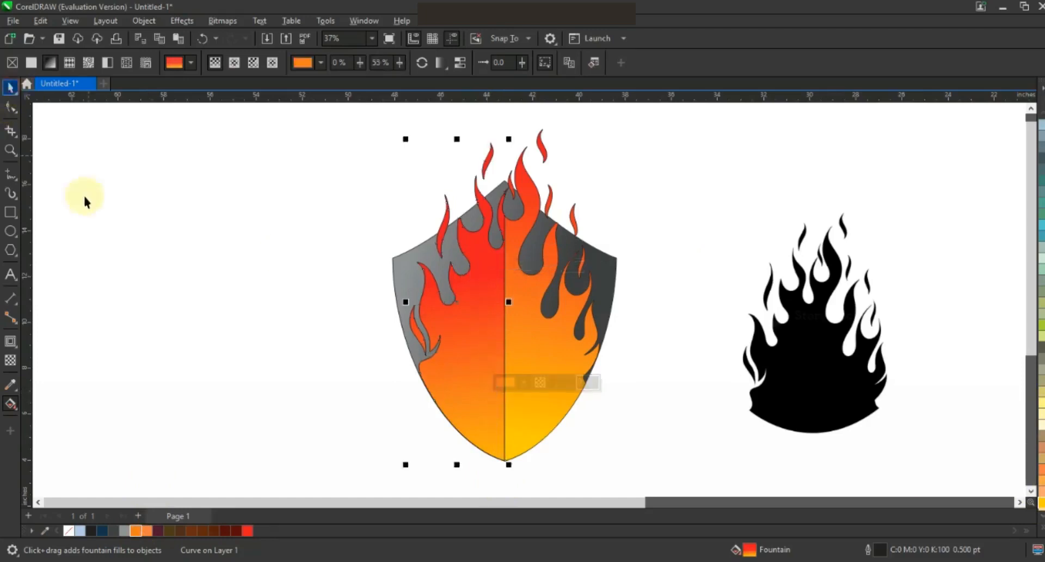
click(85, 197)
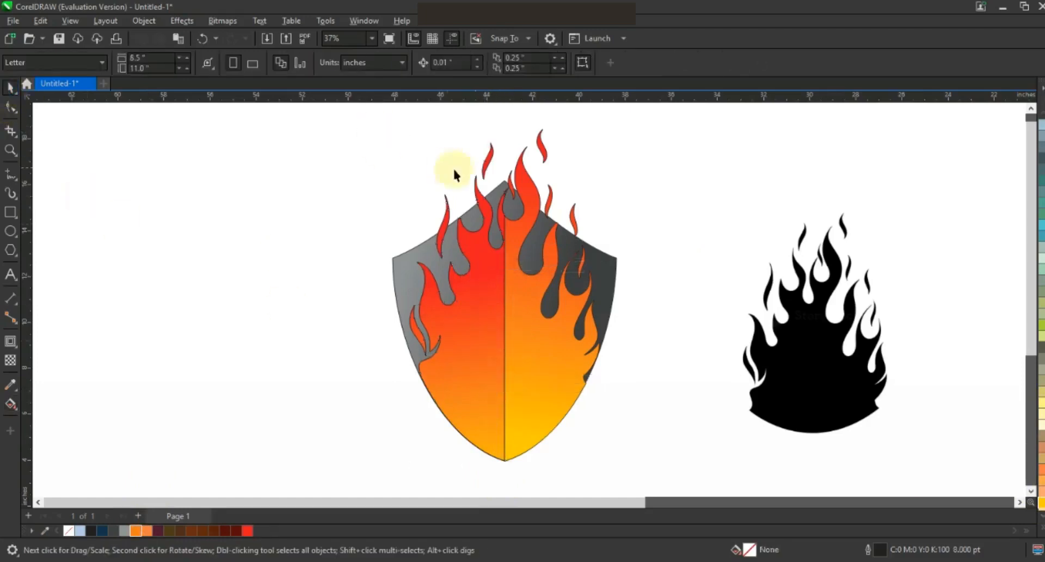
Remove the outlines from both flame halves.
click(506, 191)
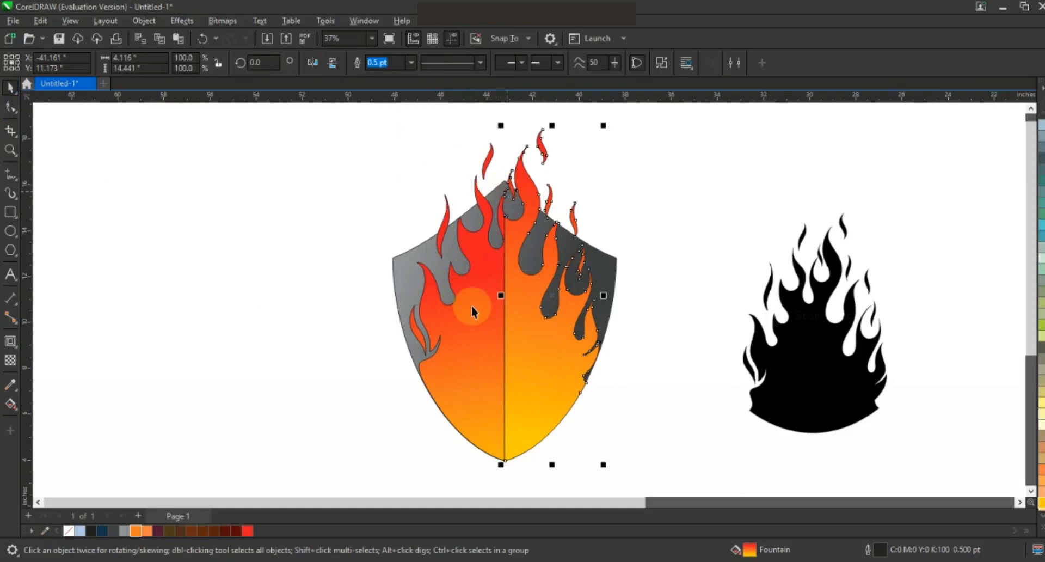
shift+click(473, 298)
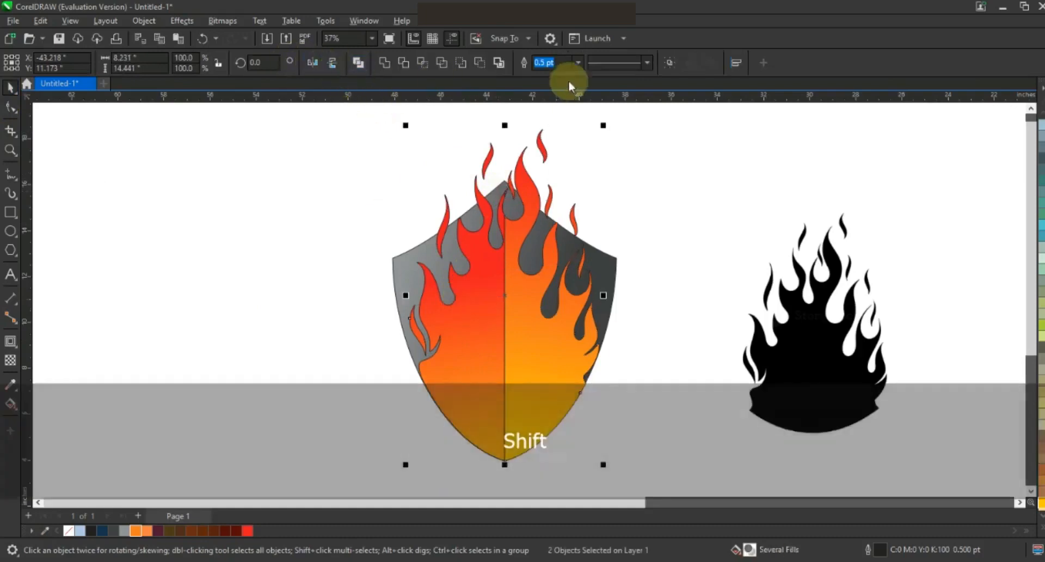
right_click(71, 530)
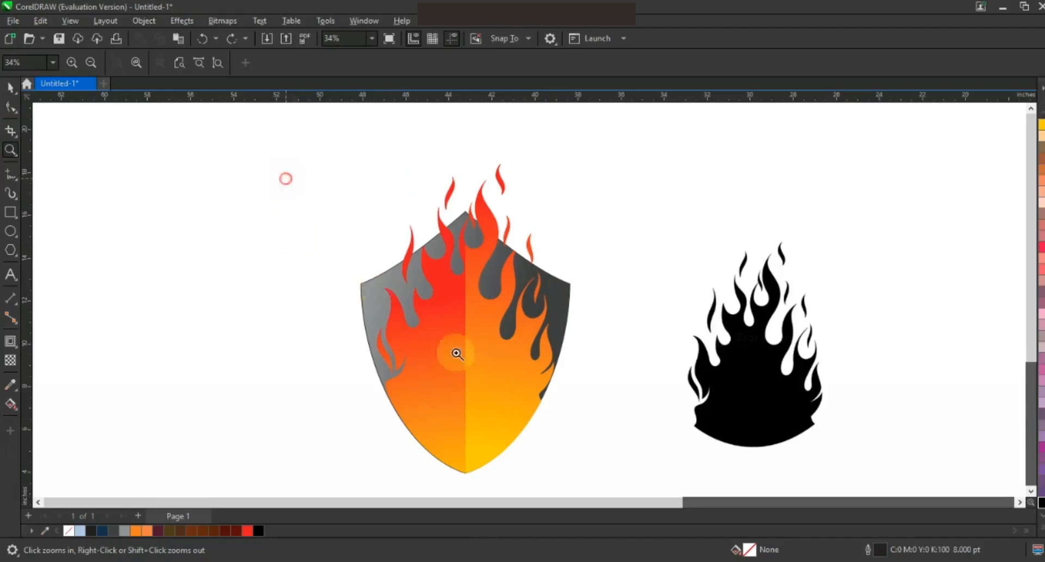
Draw a slanted line about 4.5 in long from the centre split near the shield's tip to just beyond its left edge.
drag(456, 353, 668, 482)
click(11, 192)
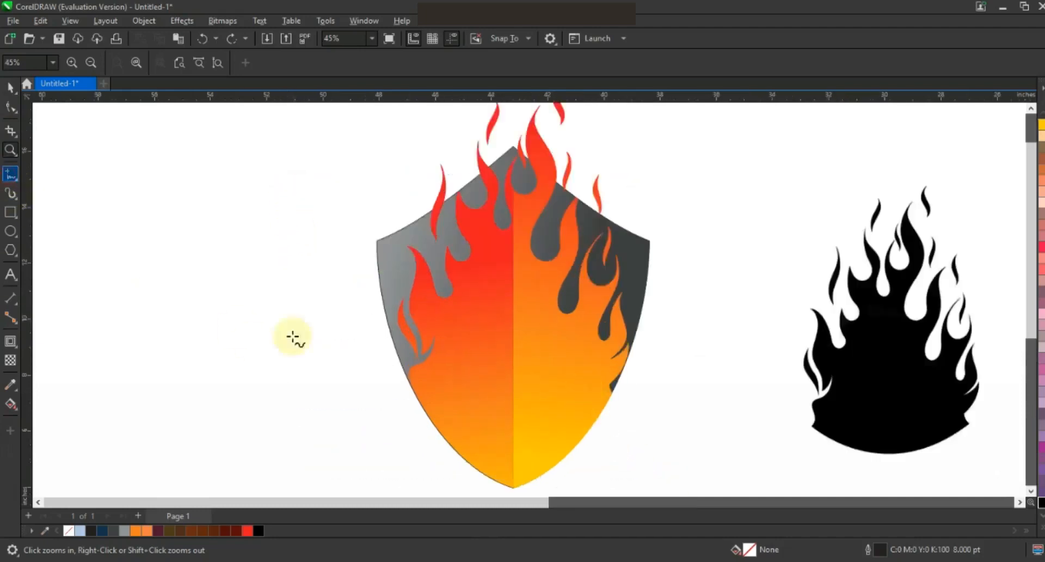
click(414, 399)
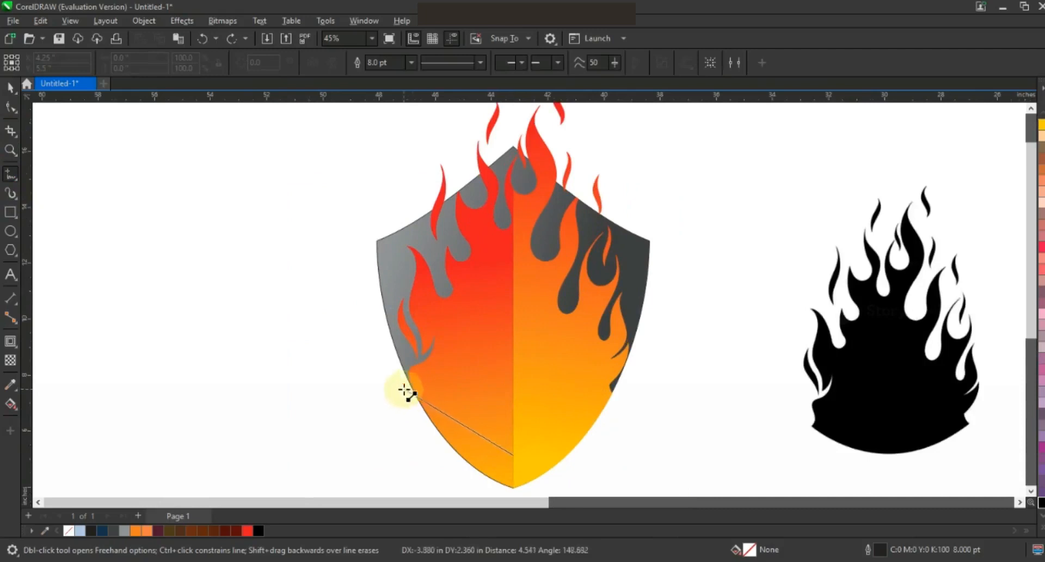
Convert the slanted line to a curve, and bow its middle slightly downward.
click(11, 150)
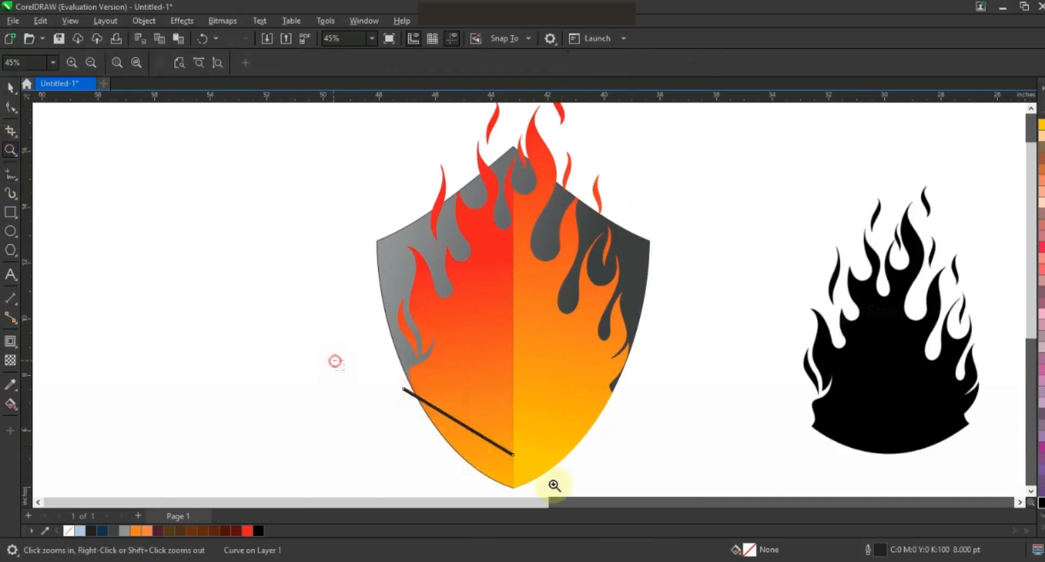
drag(338, 327, 548, 401)
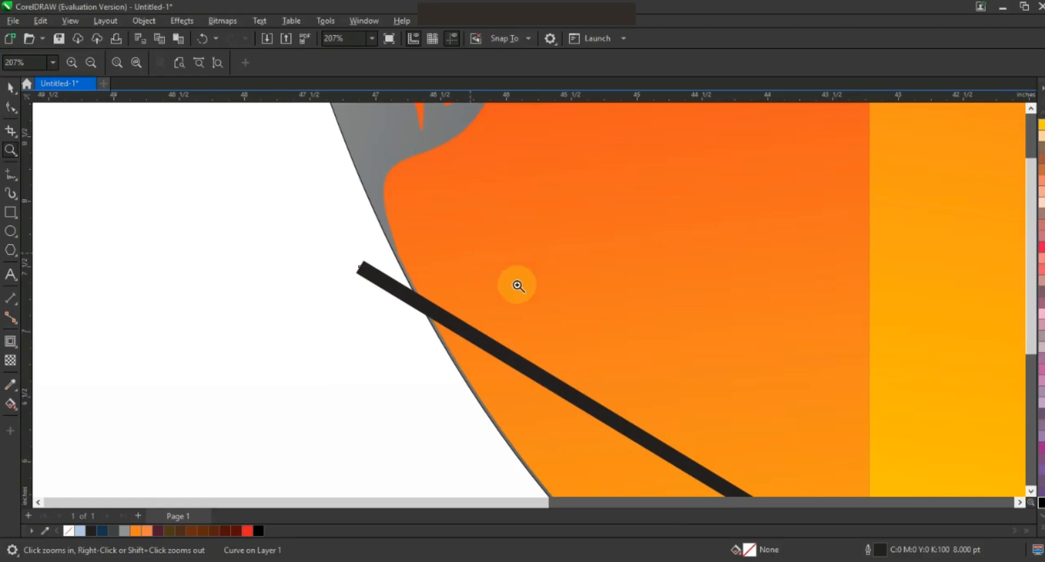
right_click(513, 325)
click(11, 109)
drag(351, 326, 583, 468)
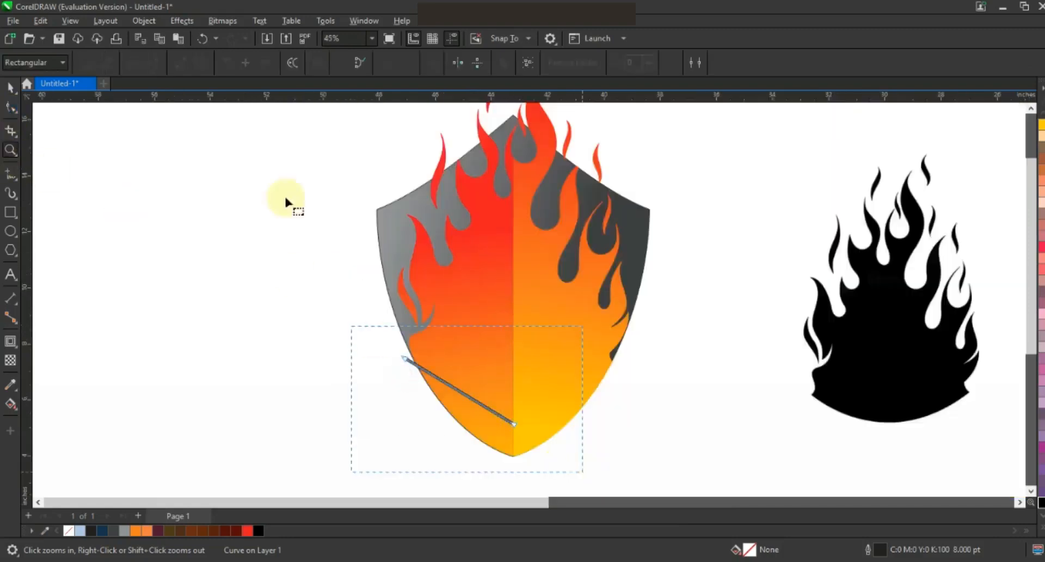
click(201, 63)
mouse_move(472, 401)
mouse_down()
mouse_move(478, 432)
mouse_move(470, 402)
mouse_up()
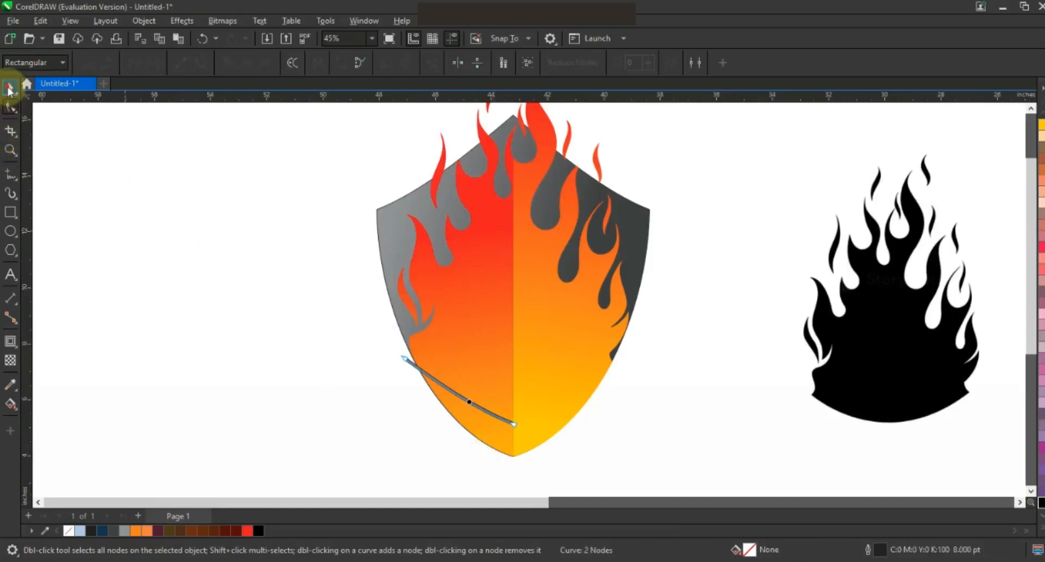
Make a horizontally mirrored copy of the curved line on the shield's right half, forming a V.
click(9, 88)
click(448, 399)
drag(401, 390, 636, 431)
click(635, 426)
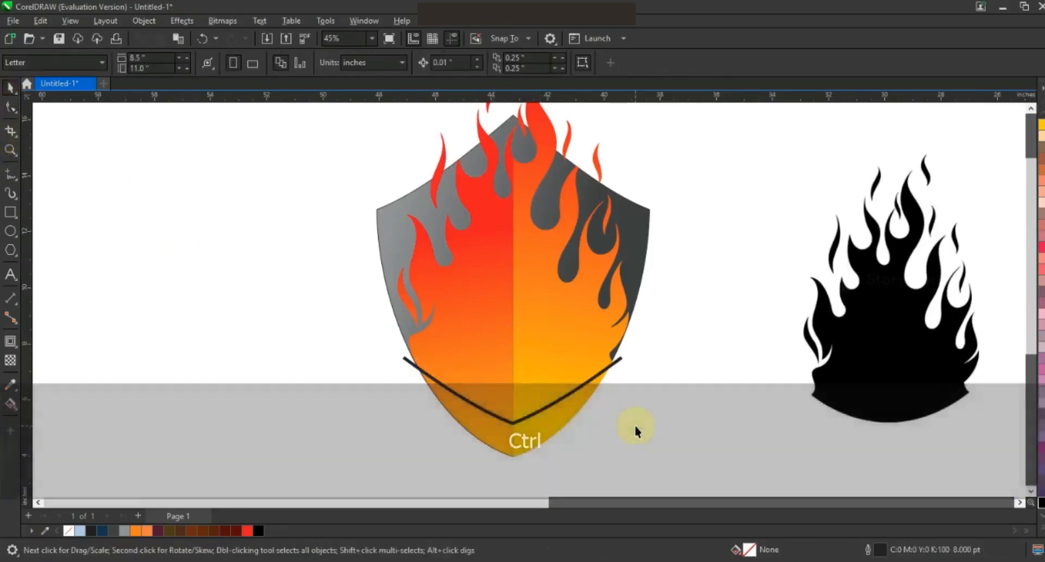
Duplicate both curved lines as a flatter V about 2.1 in high, keeping the outer ends aligned with the originals.
click(6, 150)
scroll(541, 301, down, 1)
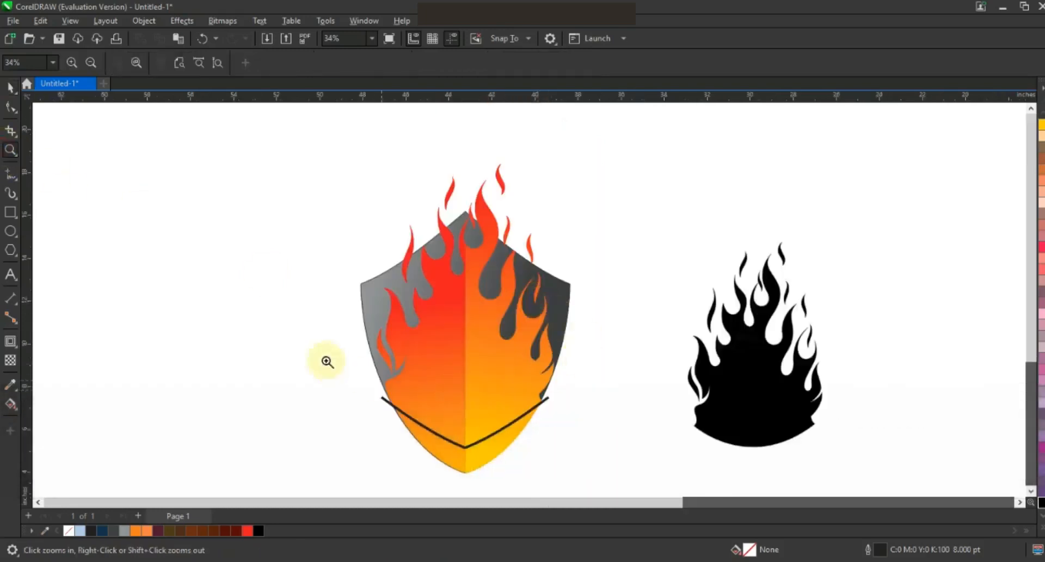
drag(322, 356, 628, 435)
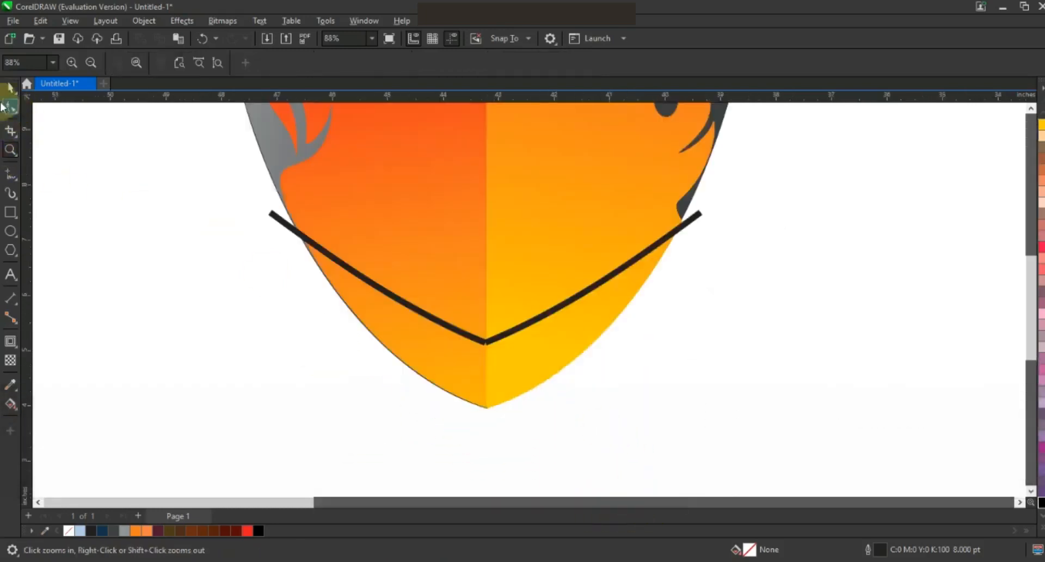
click(11, 87)
click(532, 321)
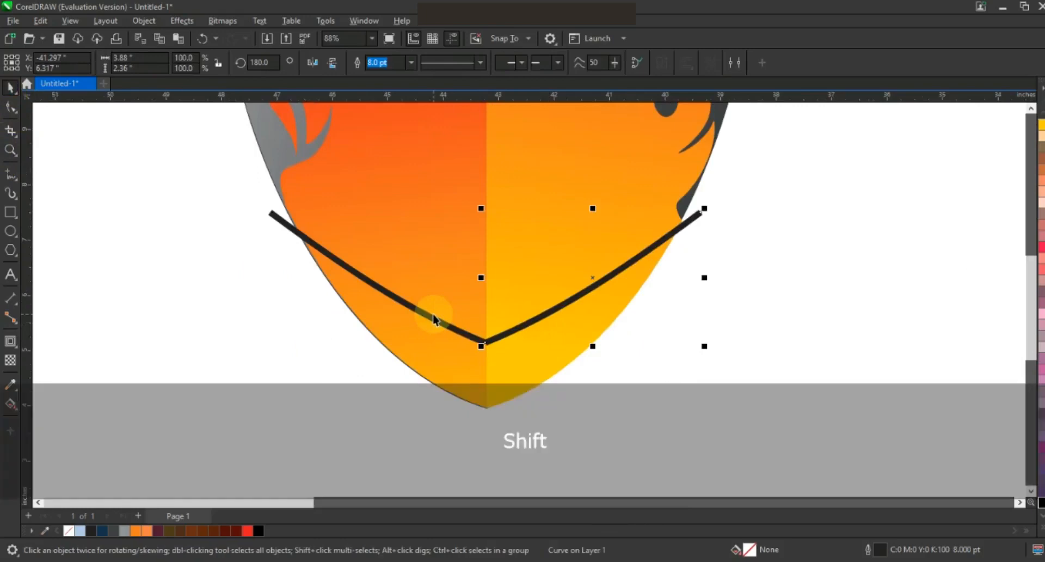
shift+click(430, 319)
drag(485, 345, 485, 330)
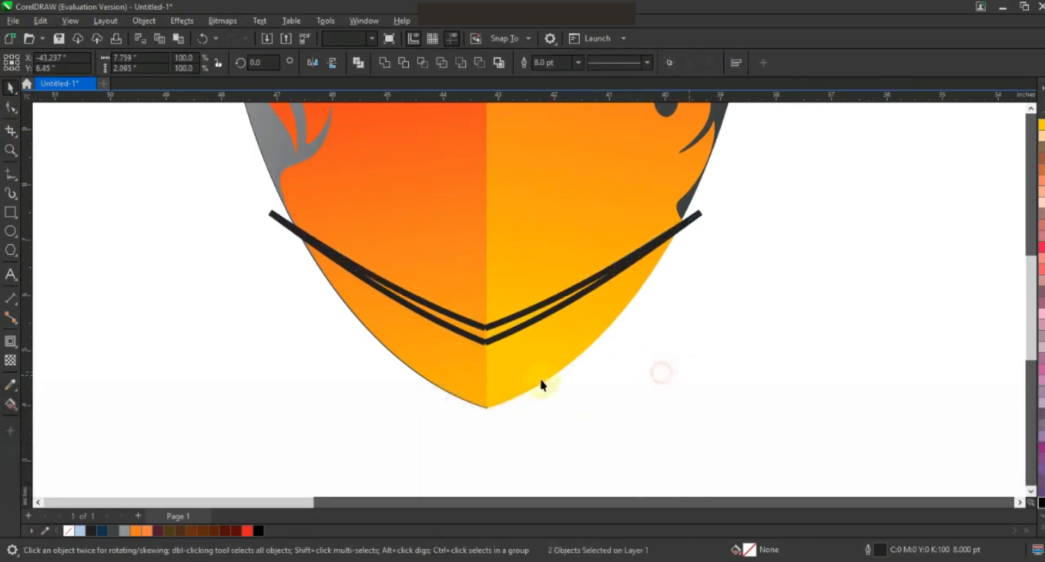
click(669, 382)
Smart-fill both halves of the V-shaped band and of the shield tip below it with dark blue and a 0.5 pt outline.
click(16, 414)
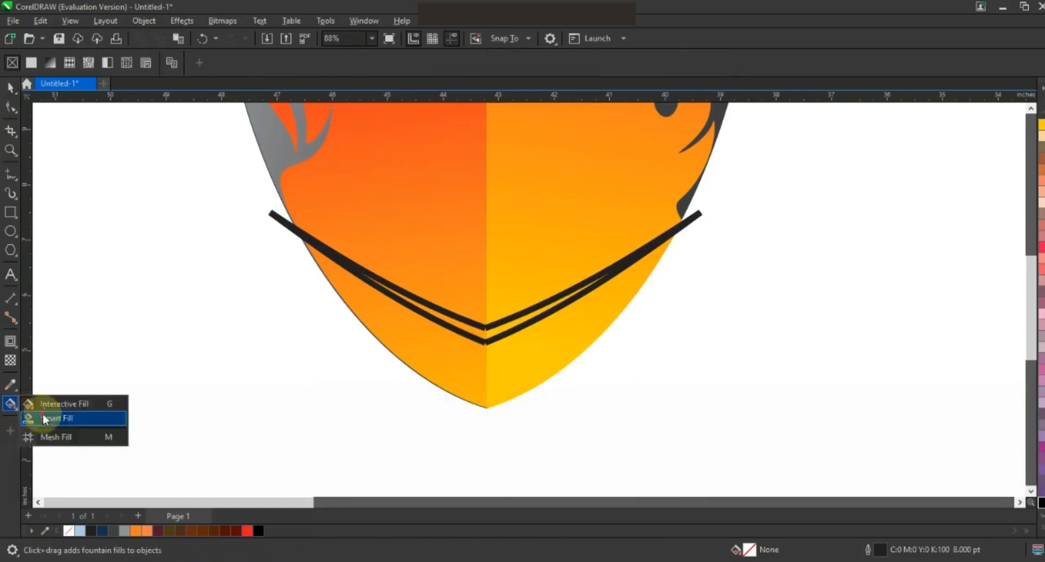
click(70, 417)
click(502, 325)
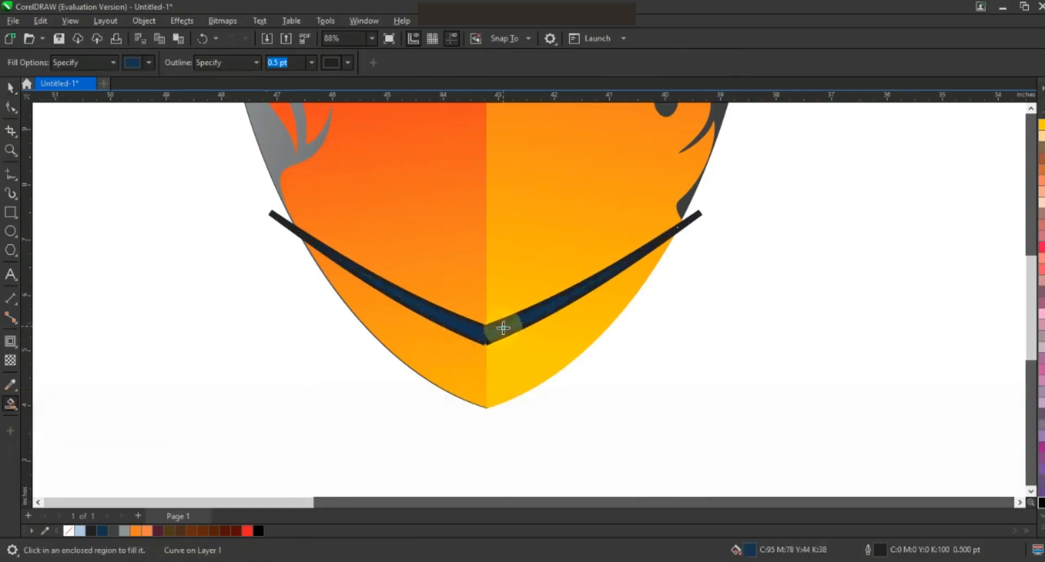
click(514, 364)
click(470, 358)
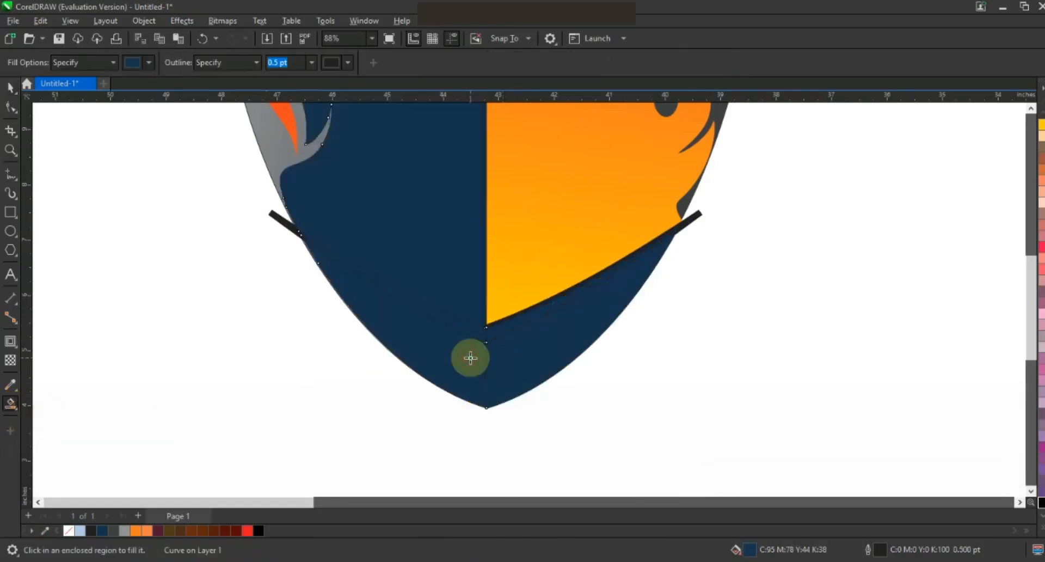
key(ctrl+z)
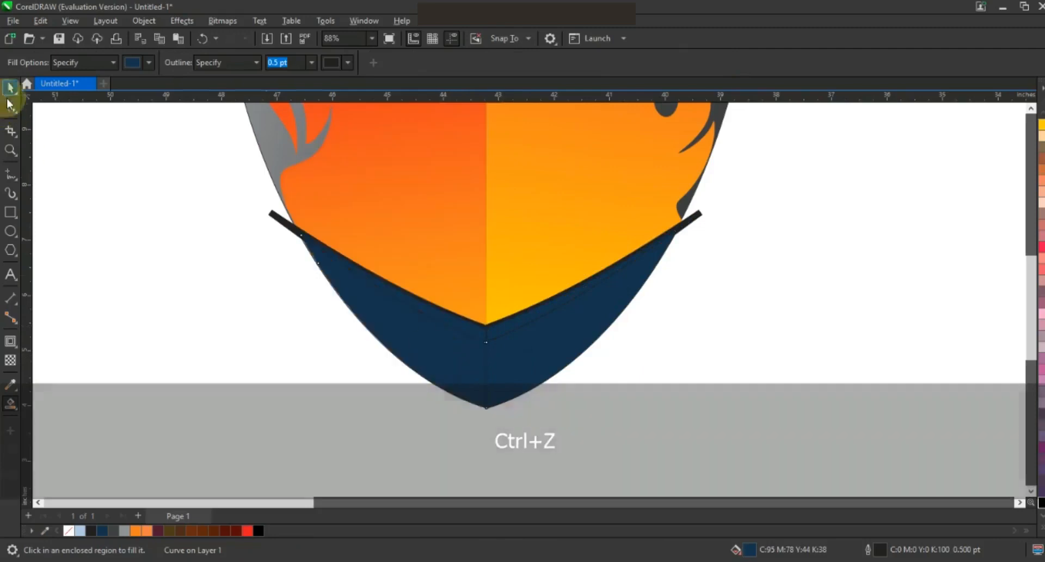
Delete the thick curved construction lines that form the double V across the shield tip.
click(10, 87)
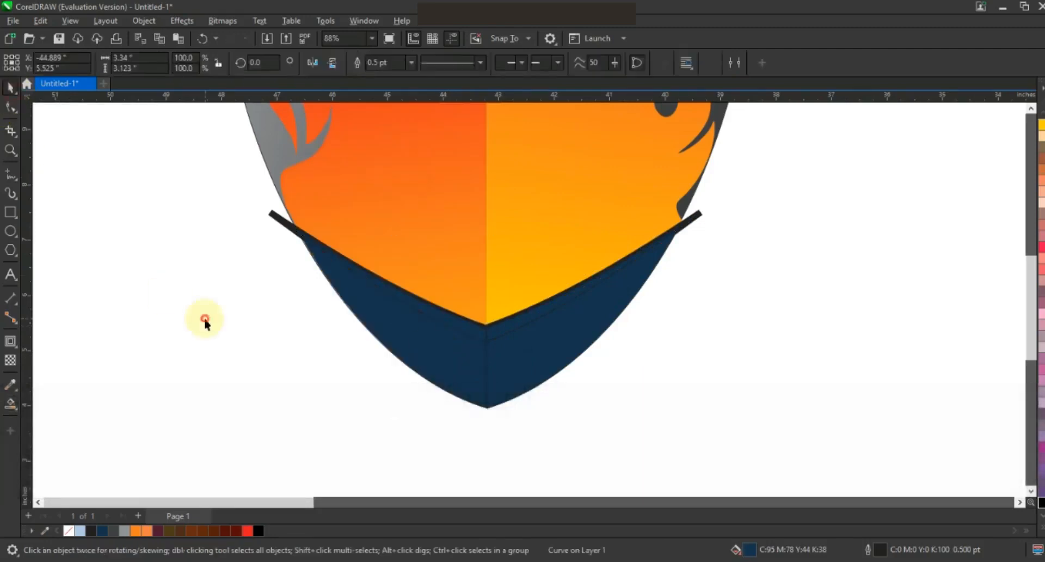
click(277, 218)
key(Delete)
click(274, 223)
key(Delete)
click(693, 221)
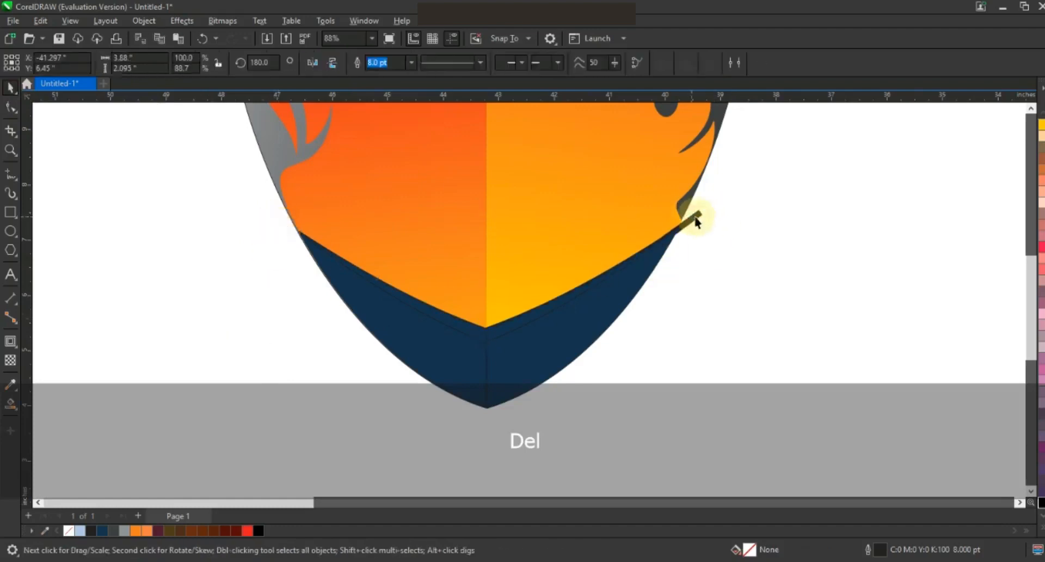
key(Delete)
Recolour both halves of the thin V-shaped band pale yellow (C0 M0 Y40 K0) and remove their outlines.
click(659, 242)
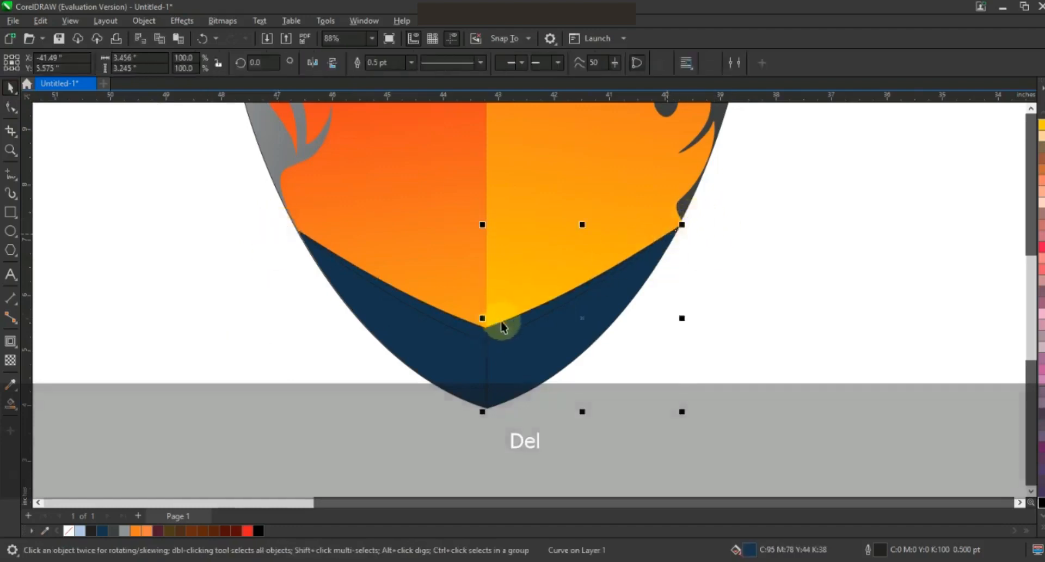
click(497, 326)
shift+click(450, 324)
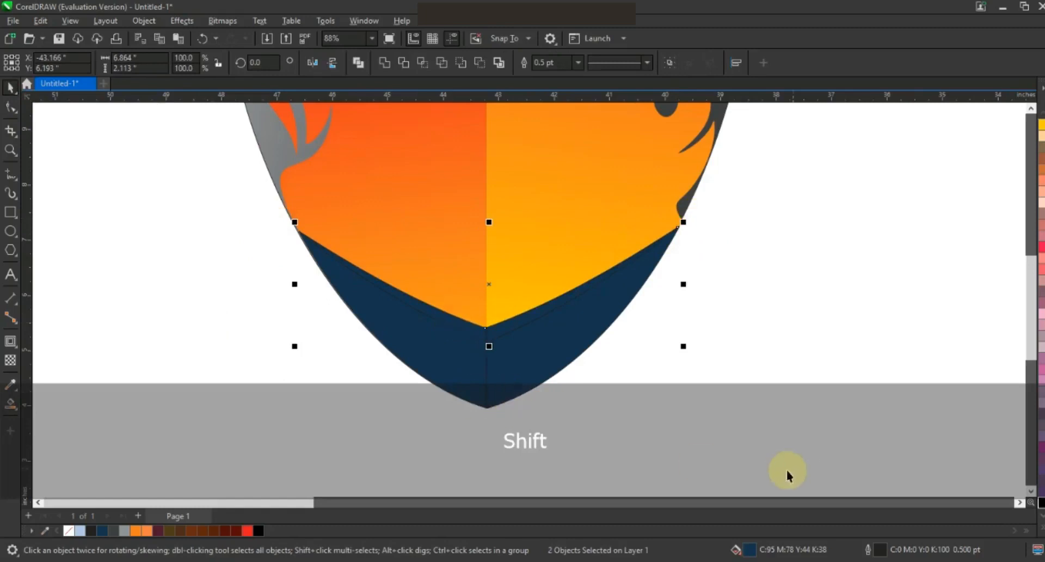
click(1039, 526)
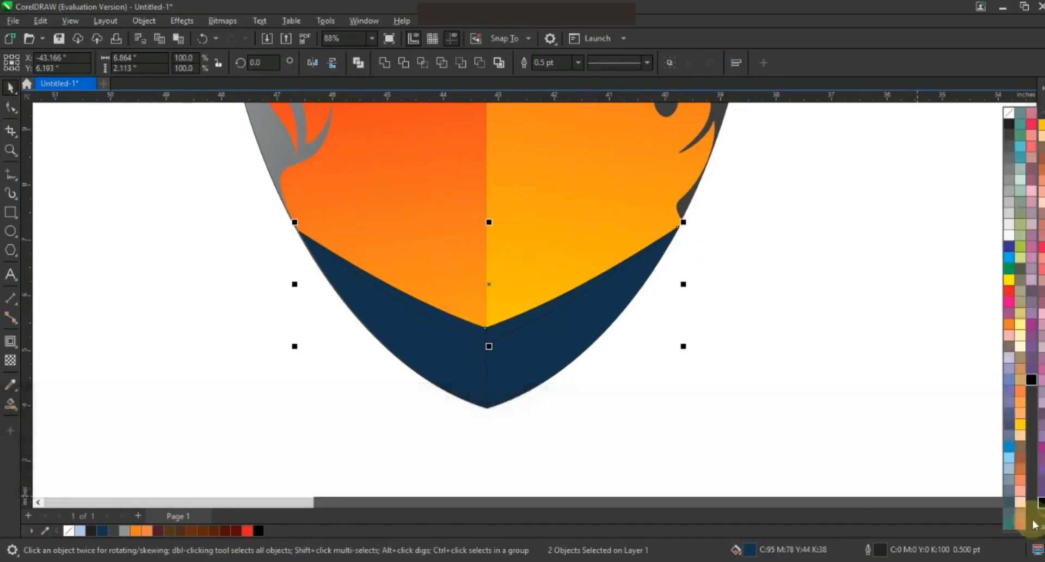
click(1019, 343)
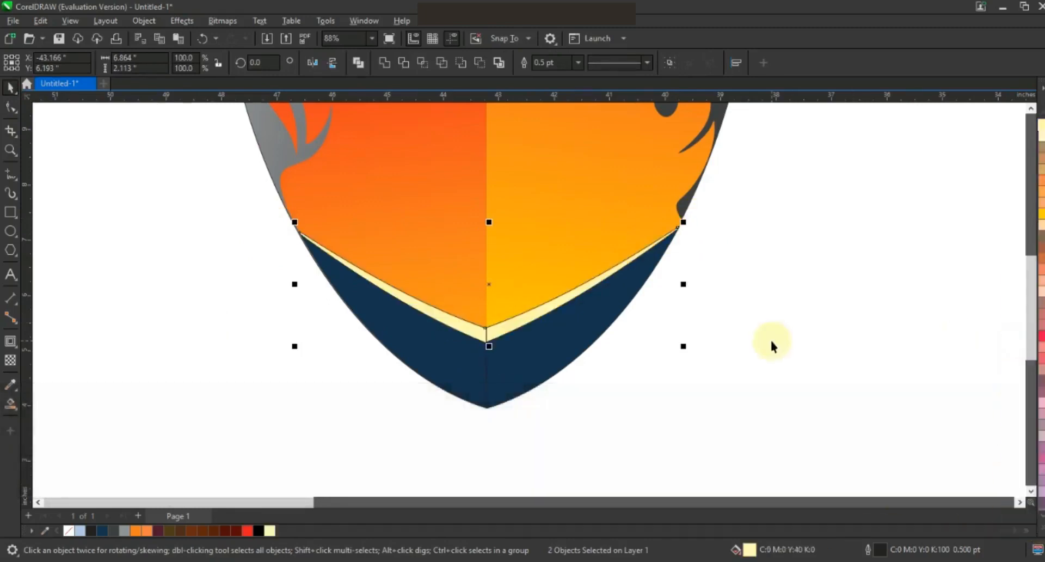
right_click(69, 531)
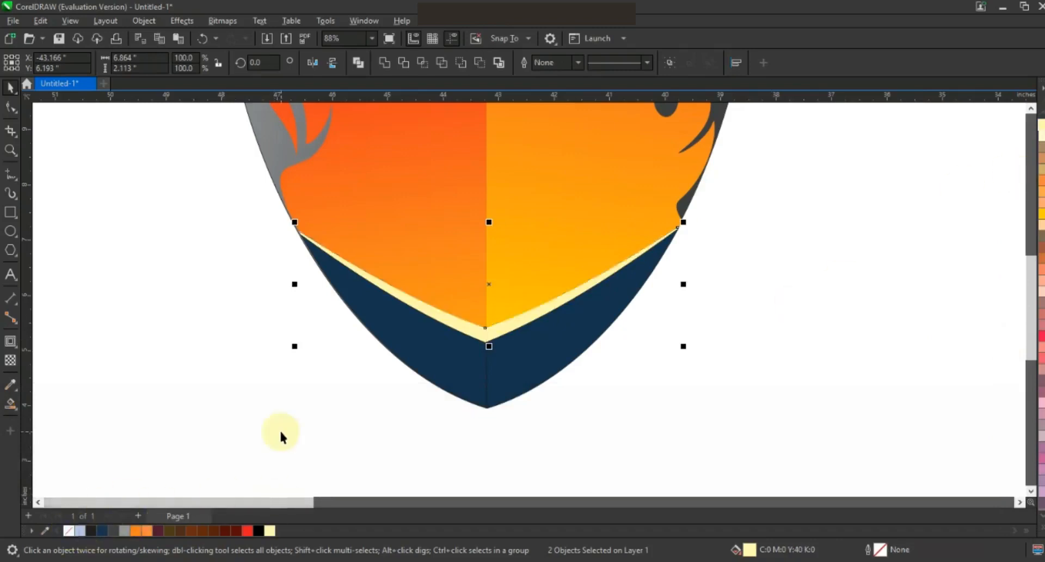
click(279, 428)
Apply a fountain fill to the V band's left half, from pale yellow at the centre to orange at its outer end.
click(430, 357)
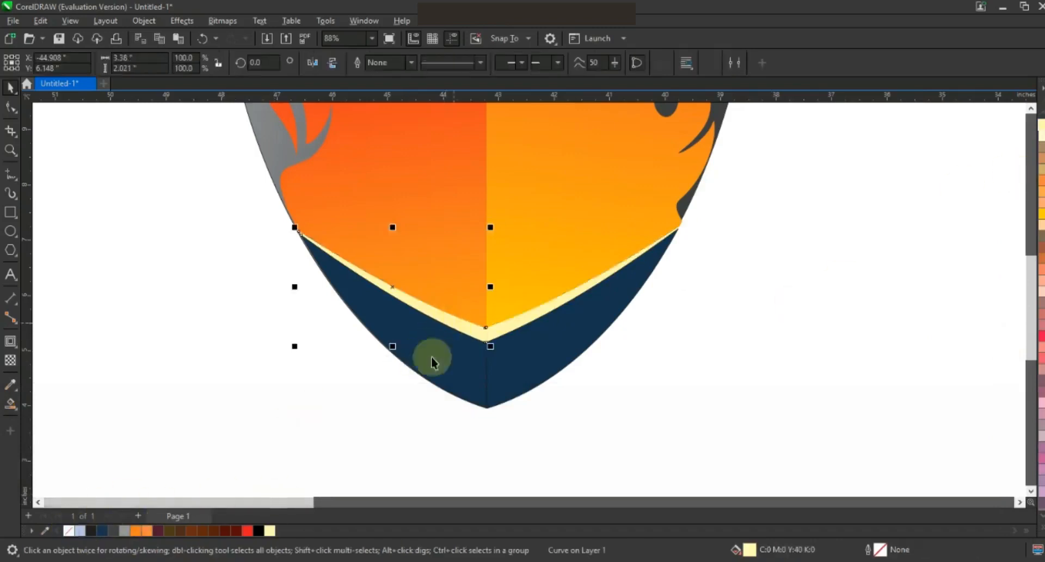
click(13, 410)
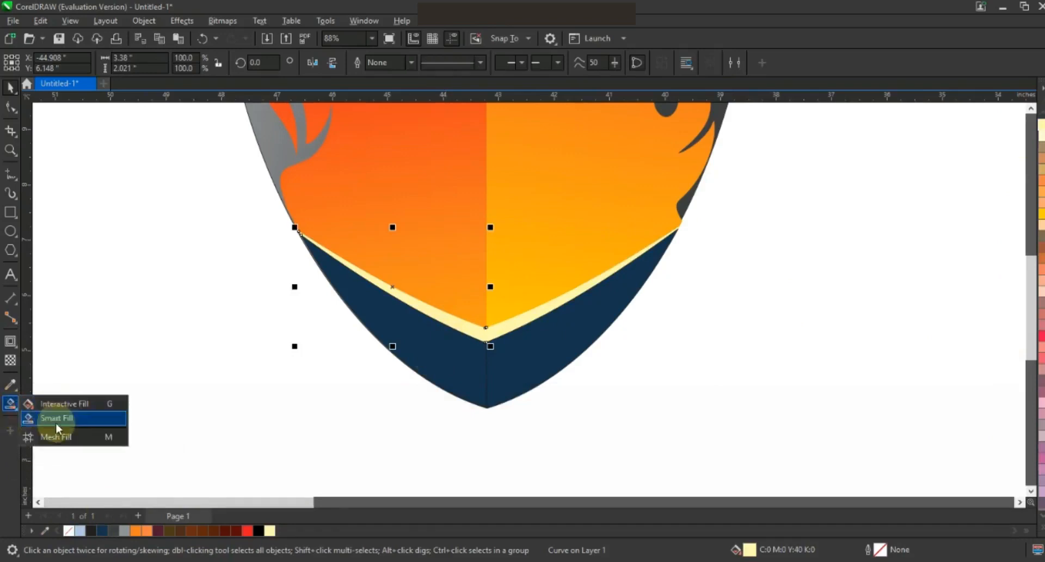
click(56, 403)
drag(469, 332, 375, 273)
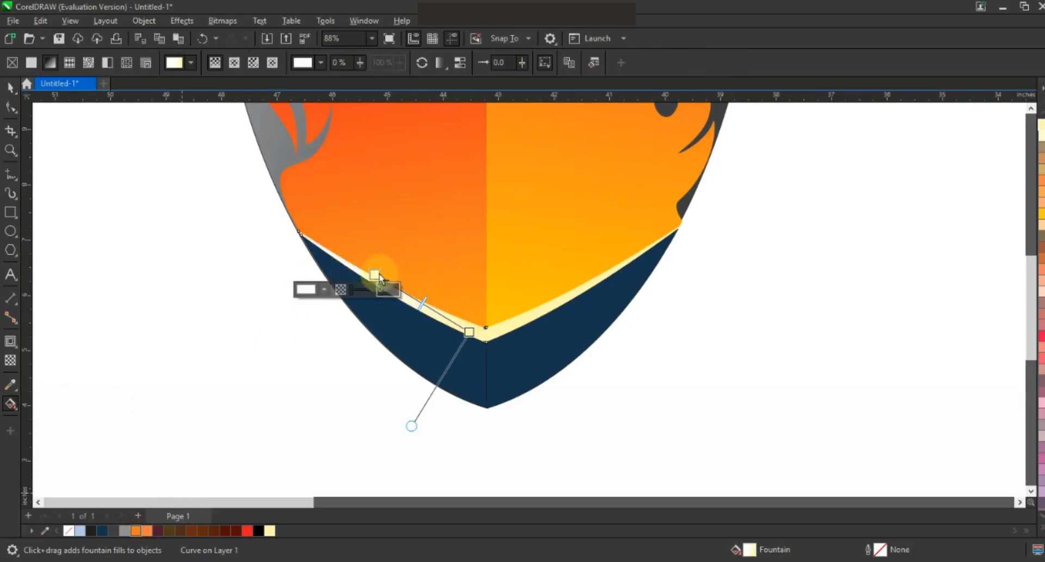
drag(380, 279, 299, 237)
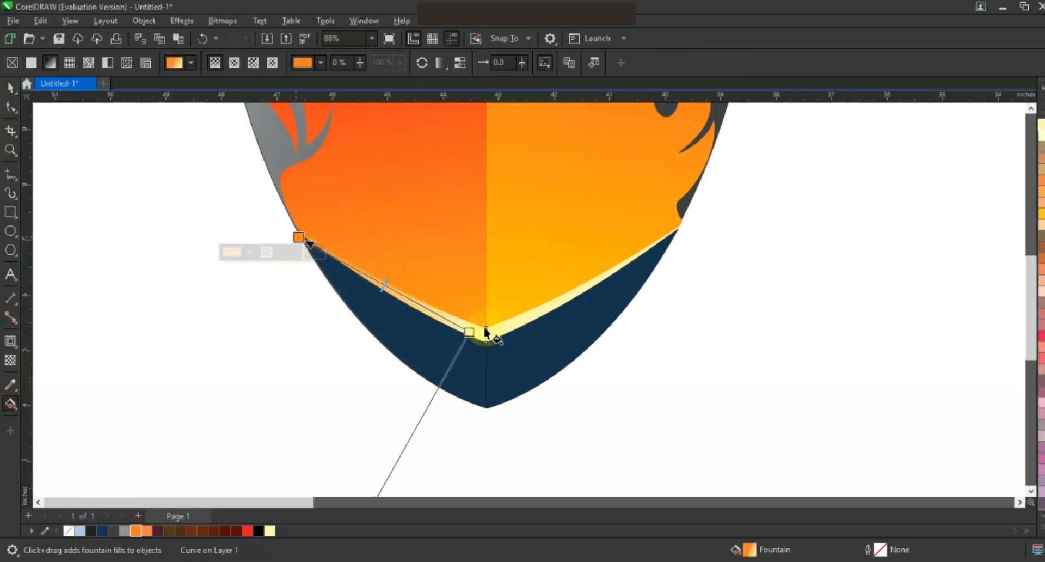
Give the V band's right half a fountain fill running from orange near its outer end to pale yellow at the centre.
click(528, 323)
click(135, 531)
drag(628, 274, 525, 326)
drag(270, 531, 488, 341)
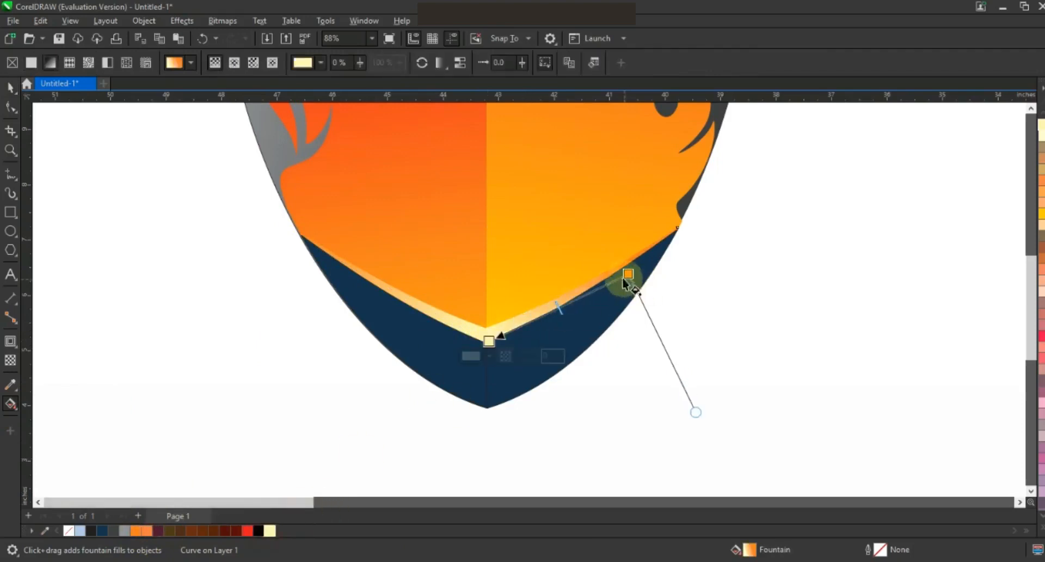
drag(632, 267, 632, 265)
click(11, 88)
click(174, 298)
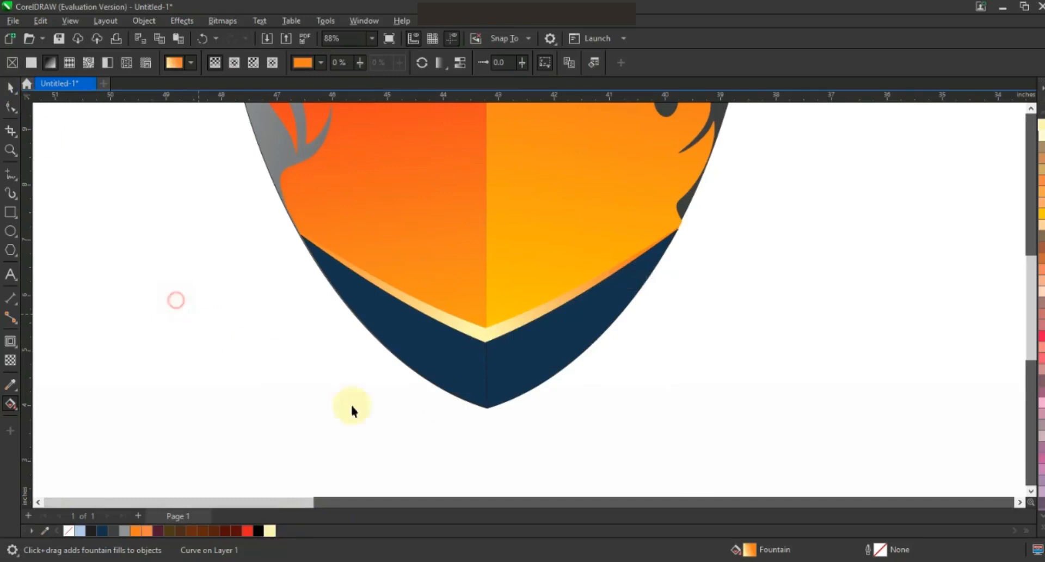
Fill the left half of the shield tip with a gradient from red at the centre split to orange toward the outer edge.
click(462, 390)
click(247, 532)
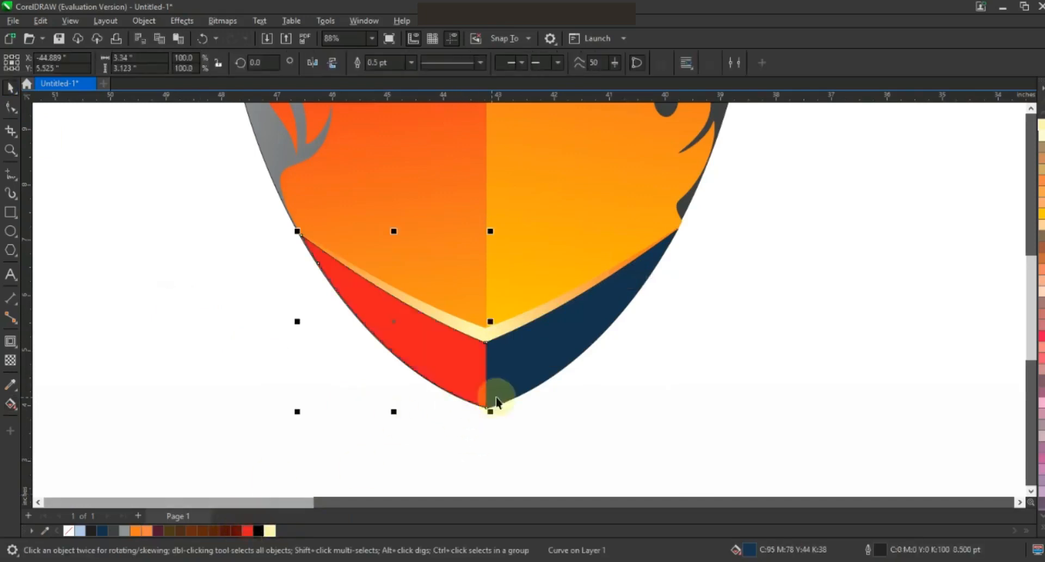
key(g)
drag(495, 378, 380, 329)
drag(152, 531, 380, 330)
drag(483, 397, 497, 380)
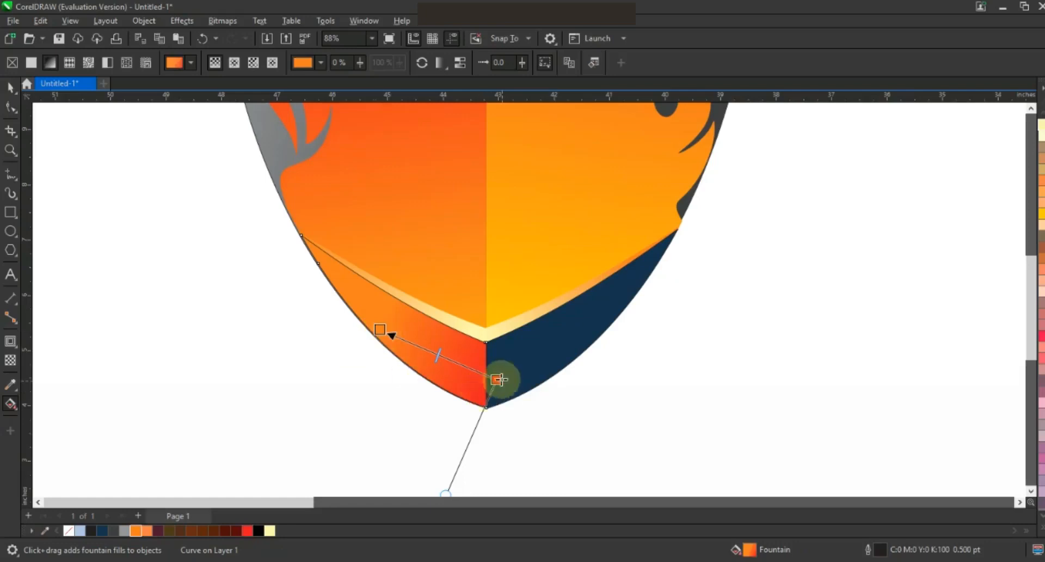
Fill the right half of the shield tip with a gradient from red beyond its outer edge to orange near the centre.
click(541, 361)
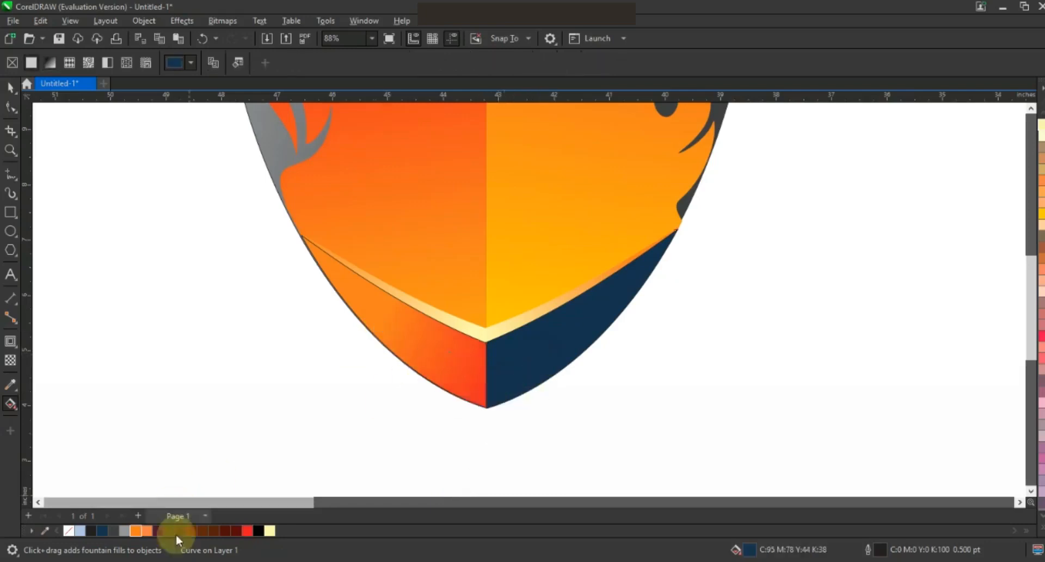
drag(252, 539, 518, 386)
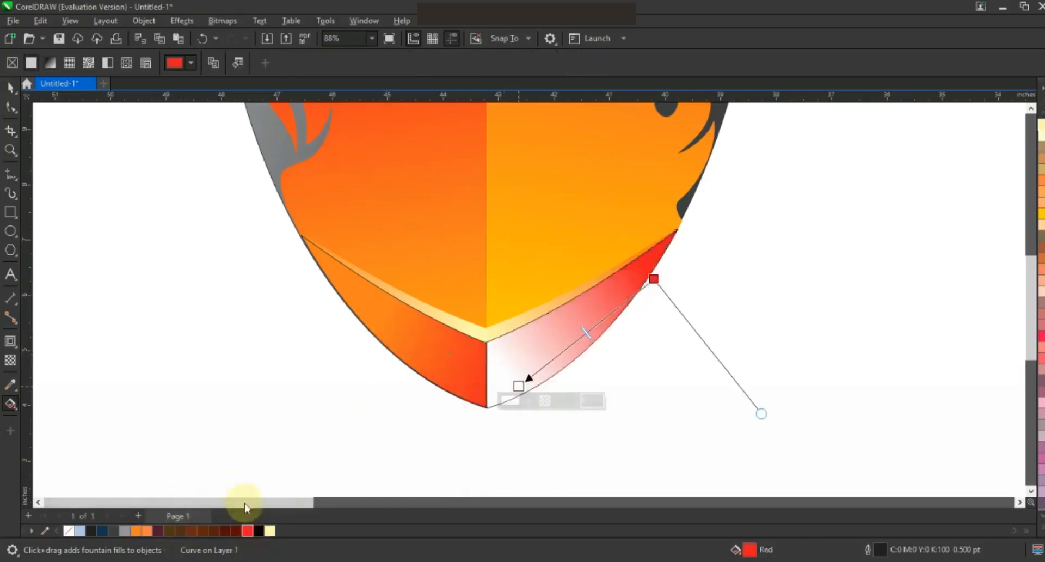
drag(152, 534, 450, 424)
drag(654, 278, 709, 227)
drag(709, 227, 737, 205)
Remove the remaining outlines from the shield tip pieces.
click(11, 87)
key(F3)
key(Escape)
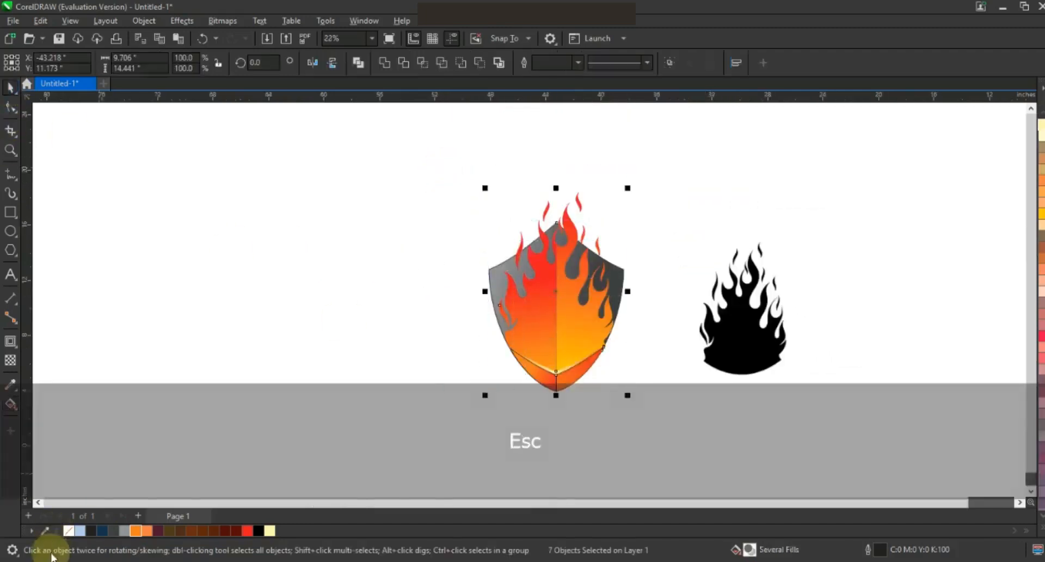
click(207, 405)
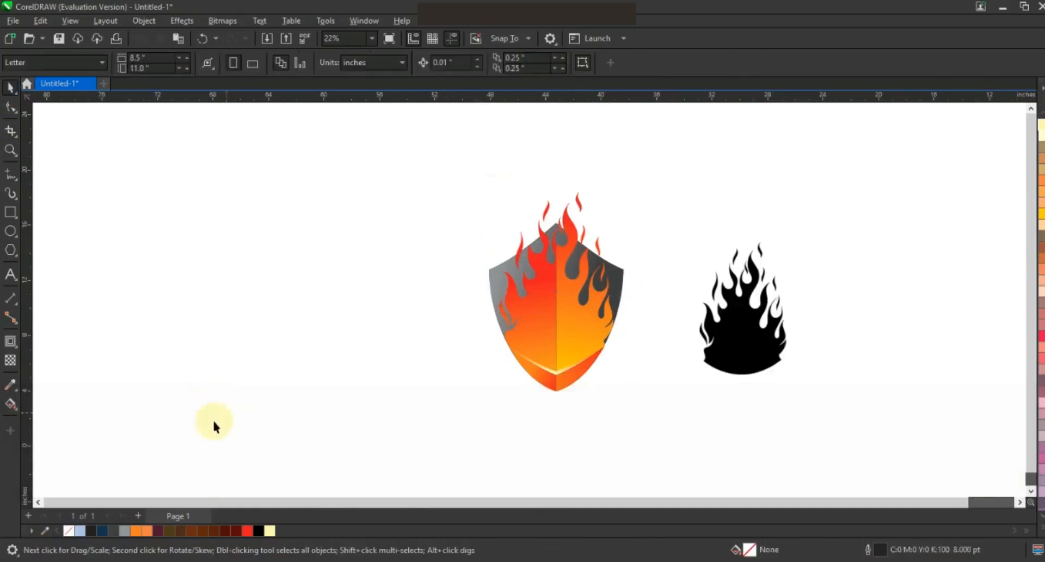
Replace the gradient of the shield background behind the flames with a solid dark grey fill.
click(621, 302)
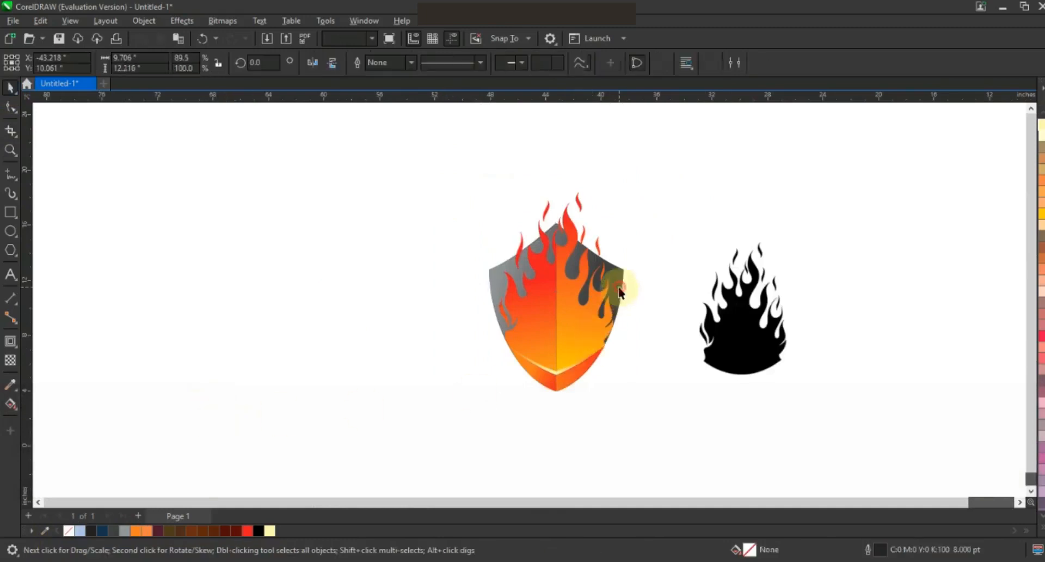
click(1033, 511)
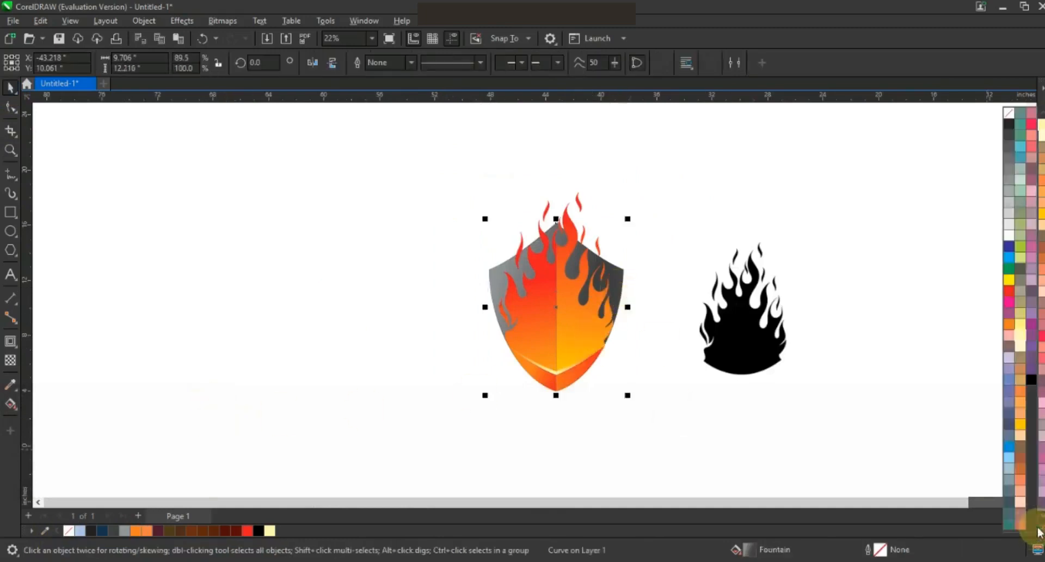
click(1007, 135)
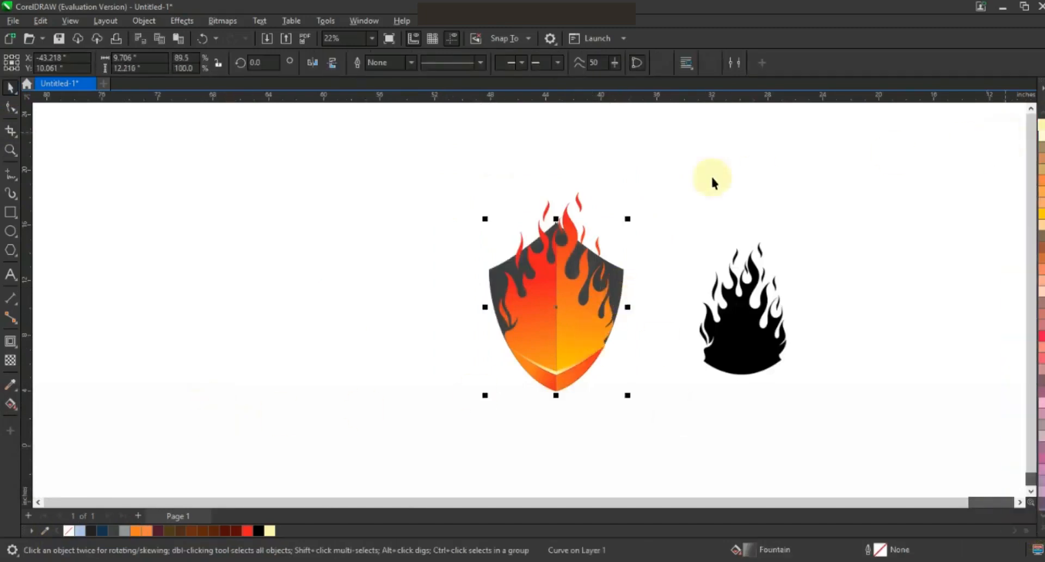
click(713, 217)
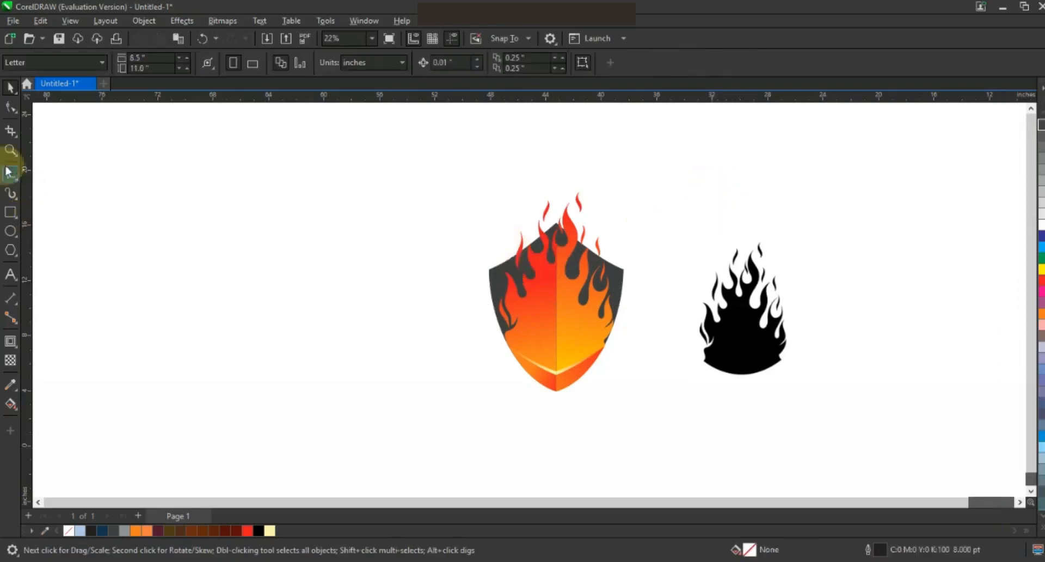
Draw three upright ellipses over the upper parts of the dark drop-shaped gaps in the flame's right half.
click(10, 150)
drag(456, 195, 617, 375)
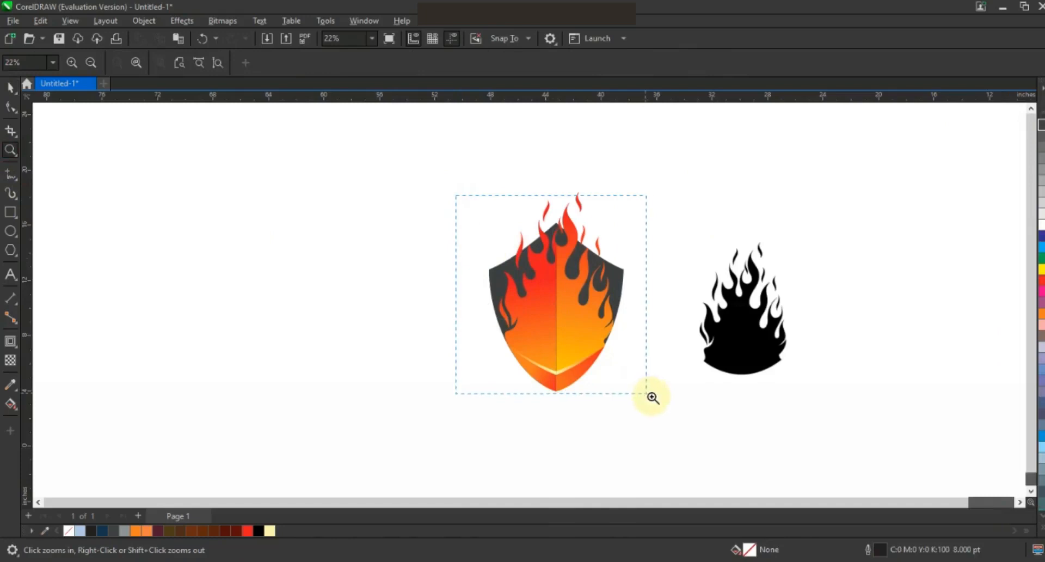
drag(660, 401, 660, 401)
drag(376, 150, 705, 413)
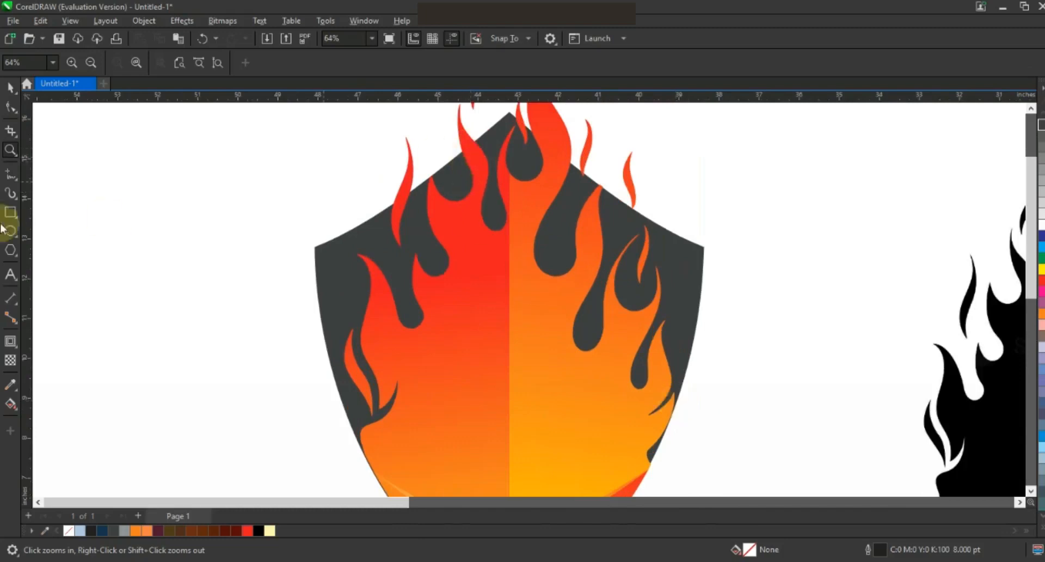
click(10, 231)
drag(541, 175, 582, 254)
drag(580, 290, 606, 327)
mouse_move(626, 345)
mouse_down()
mouse_move(647, 368)
mouse_move(627, 339)
mouse_up()
Draw four ellipses over the drop-shaped gaps in the flame's left half, the uppermost about 1.05 by 1.4 in.
click(10, 87)
click(10, 231)
drag(388, 287, 414, 319)
key(space)
drag(438, 227, 416, 274)
drag(477, 183, 506, 216)
drag(425, 136, 469, 191)
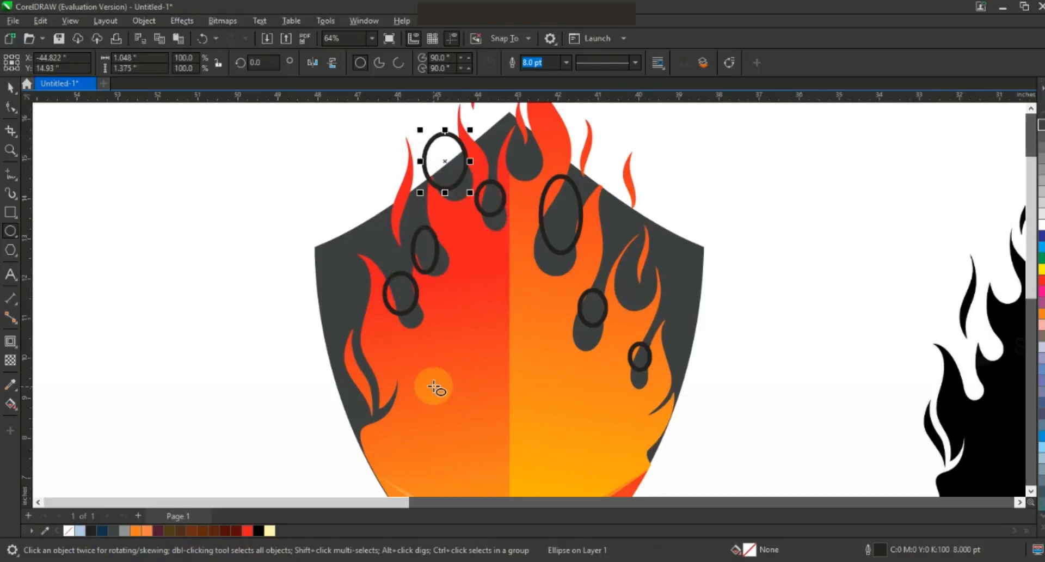
click(147, 276)
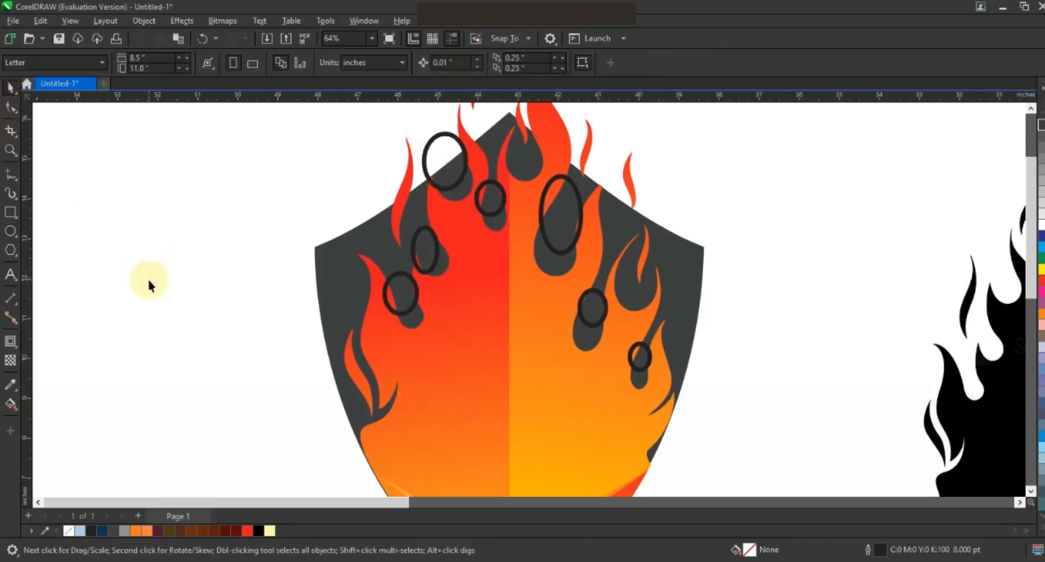
Smart-fill the seven drop-shaped gap areas left exposed below the ellipses with dark blue.
click(15, 407)
click(51, 418)
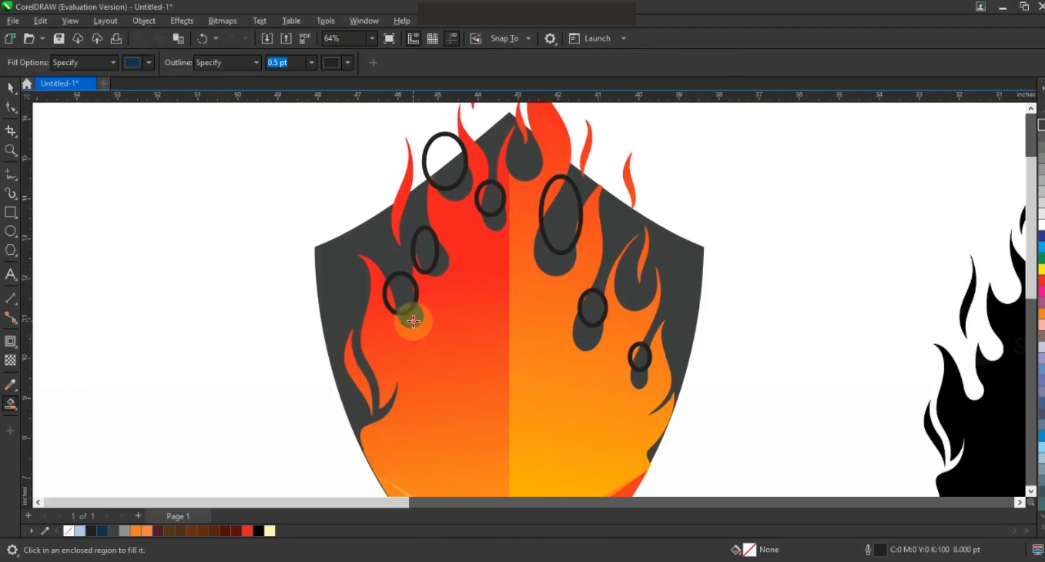
click(413, 321)
click(441, 265)
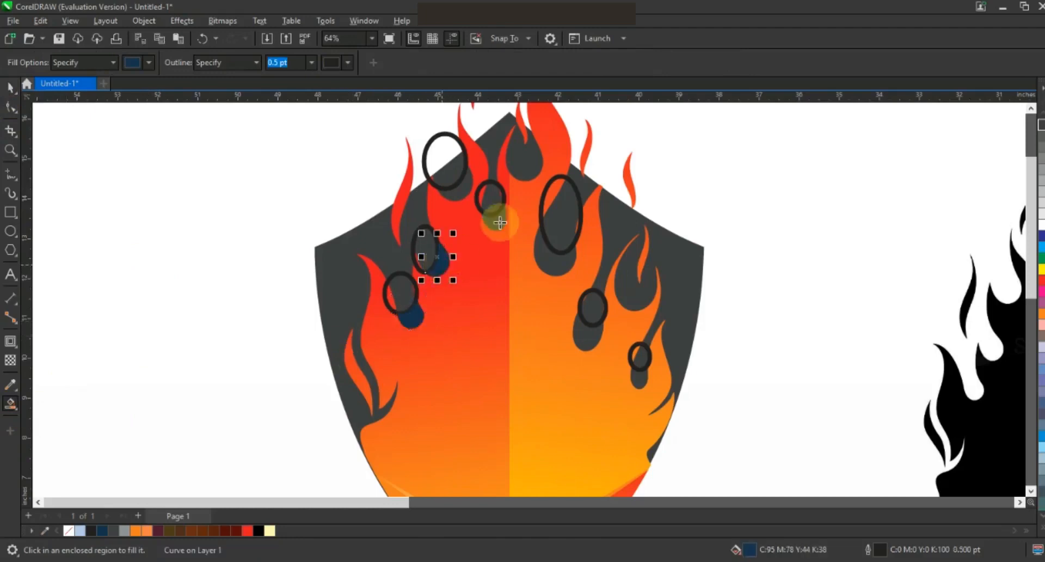
click(553, 263)
click(584, 340)
click(459, 191)
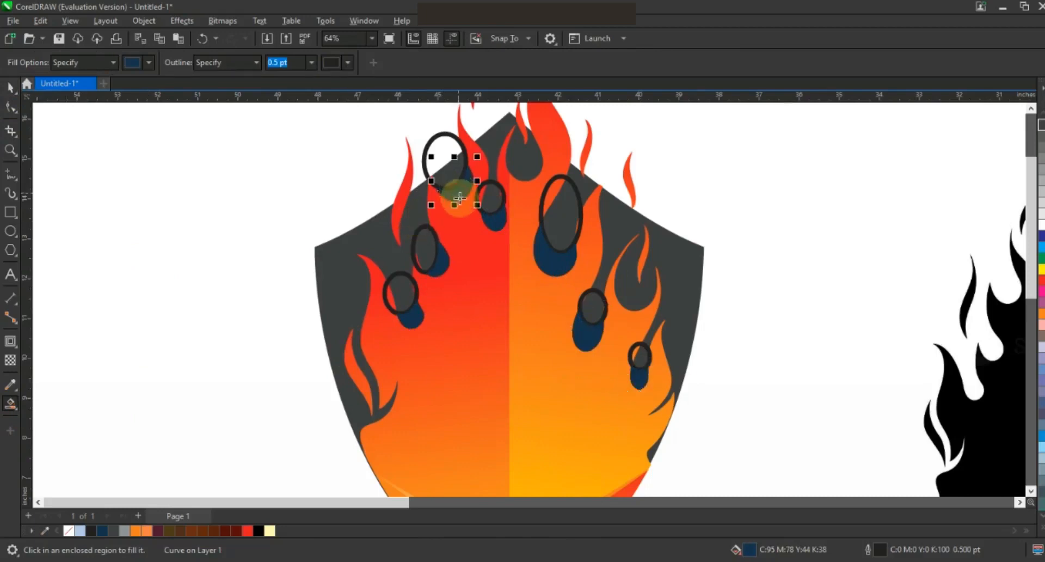
Delete the seven ellipses that were drawn over the drop-shaped gaps between the flames.
click(11, 87)
click(439, 153)
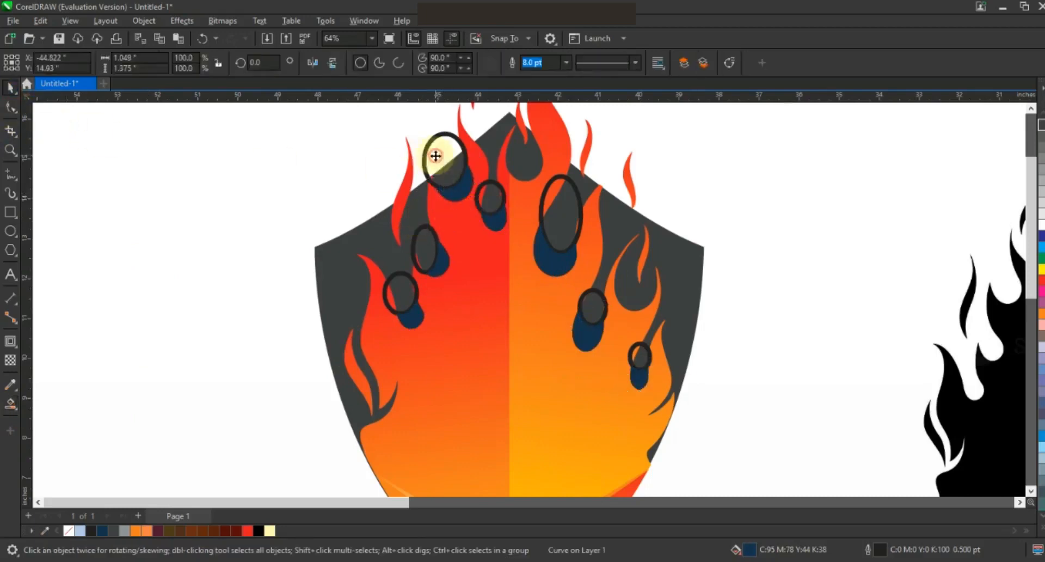
key(Delete)
key(Delete)
click(546, 201)
key(Delete)
click(595, 303)
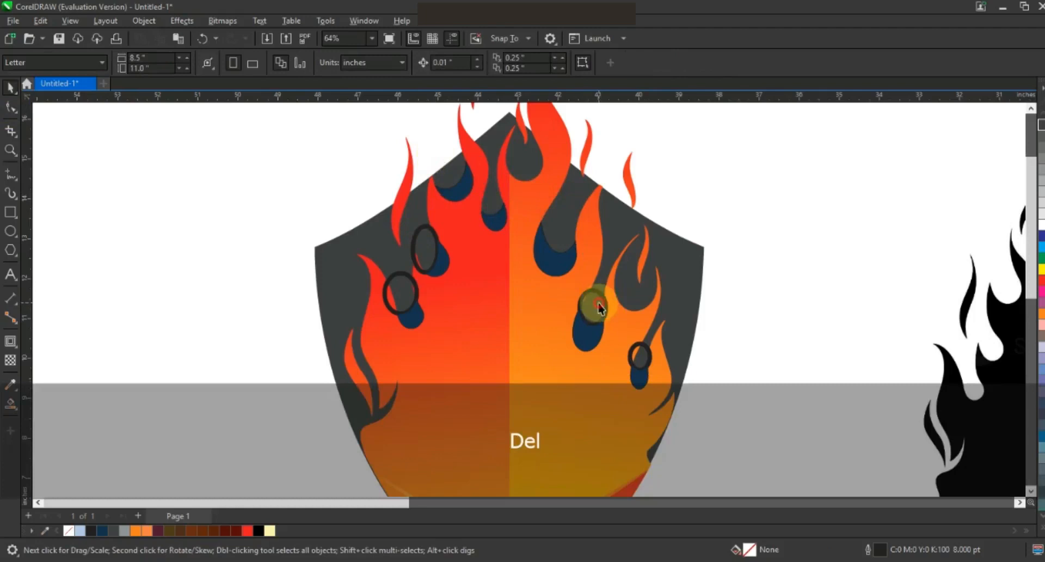
key(Delete)
click(647, 357)
key(Delete)
key(Delete)
click(405, 297)
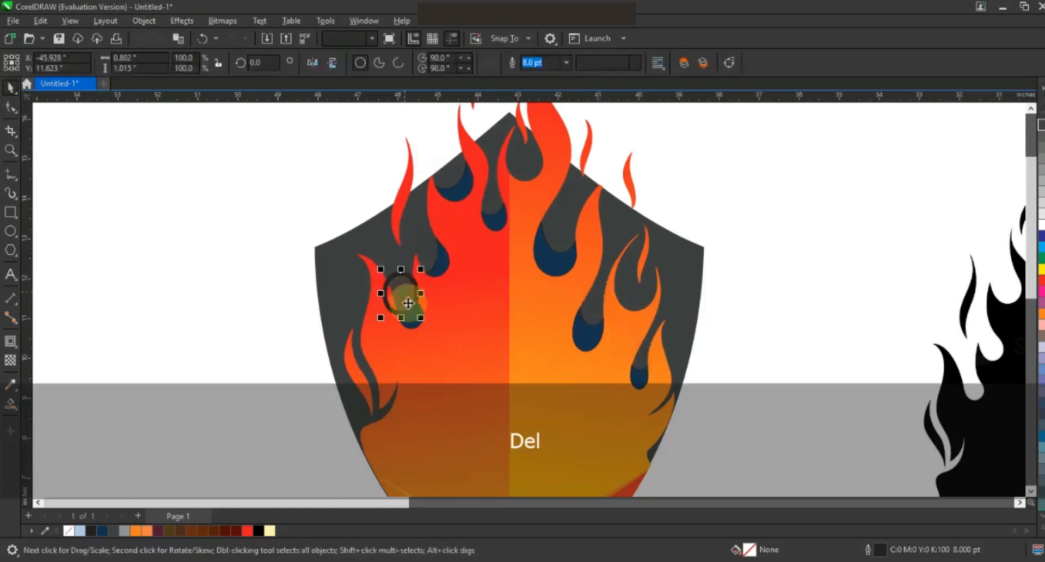
key(Delete)
Fill all seven dark blue drop-shaped pieces with dark red (C36 M96 Y95 K57) and remove their outlines.
click(409, 312)
shift+click(433, 262)
shift+click(453, 188)
shift+click(551, 269)
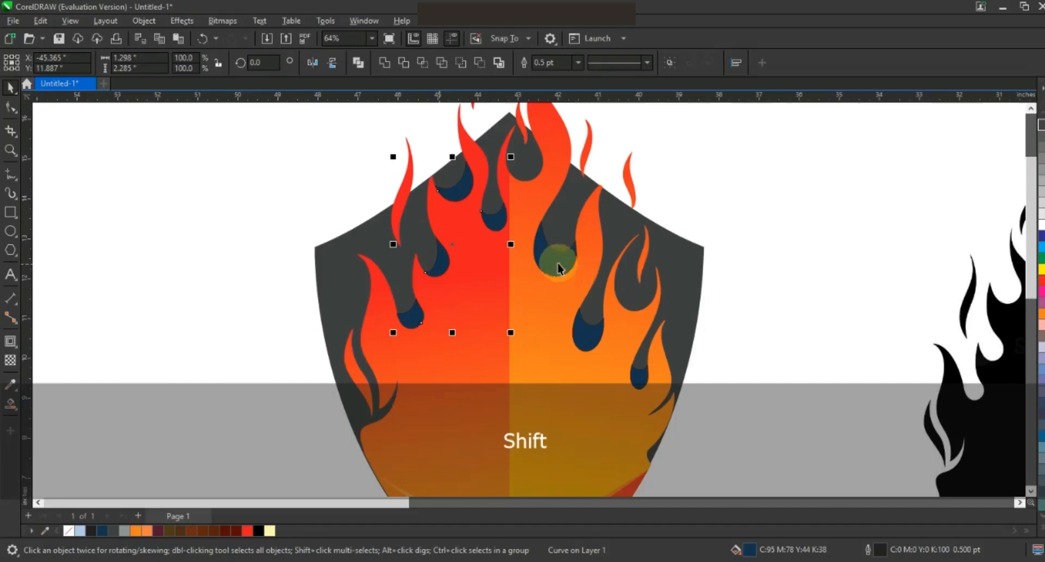
shift+click(586, 341)
shift+click(636, 374)
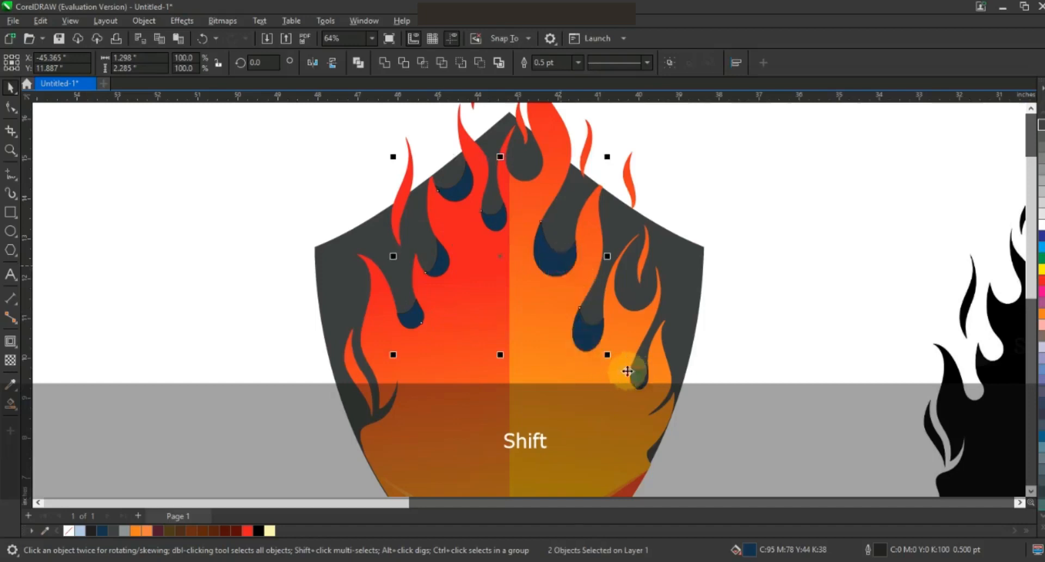
shift+click(628, 371)
click(239, 531)
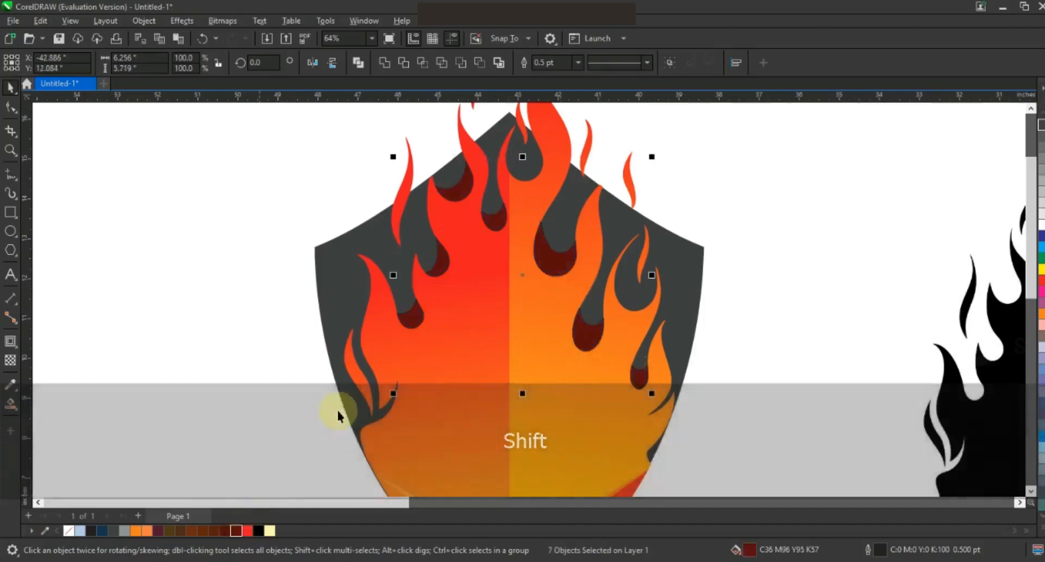
right_click(70, 531)
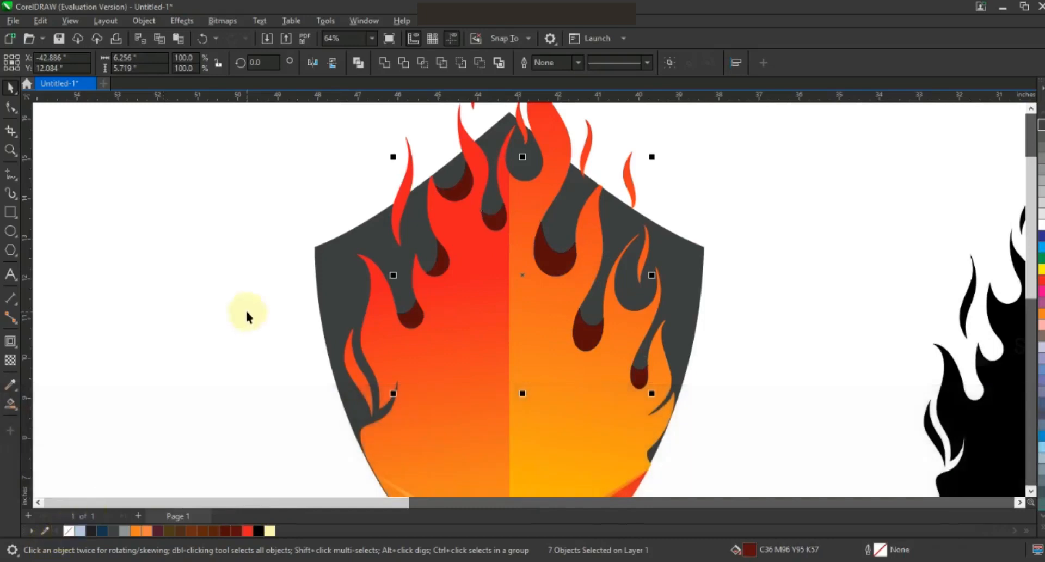
click(247, 315)
Apply a diagonal linear gradient from dark red to bright red to the large drop piece in the flame's right half.
key(F3)
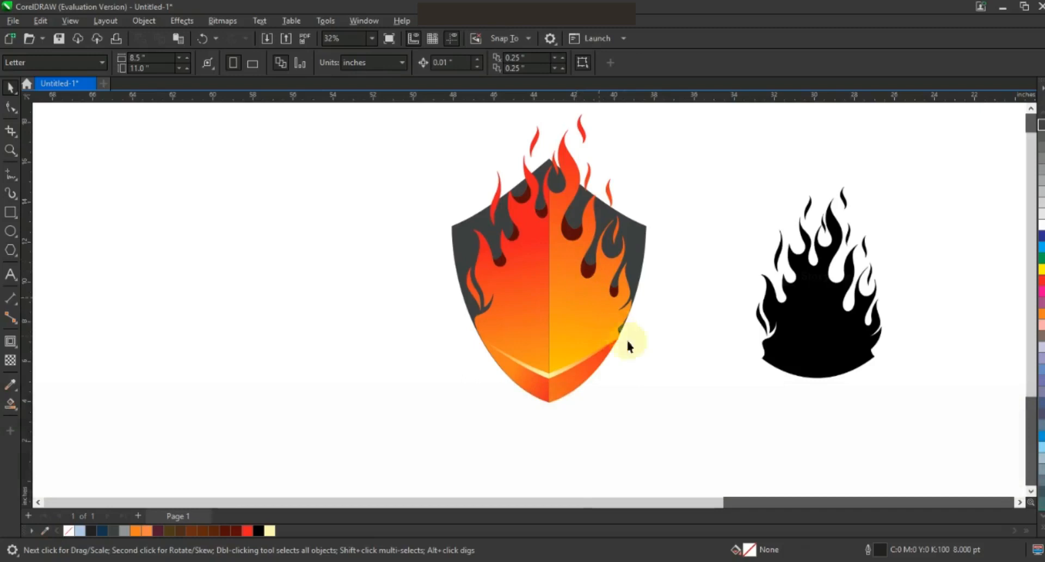
drag(469, 205, 447, 152)
key(shift+F2)
key(Escape)
click(577, 206)
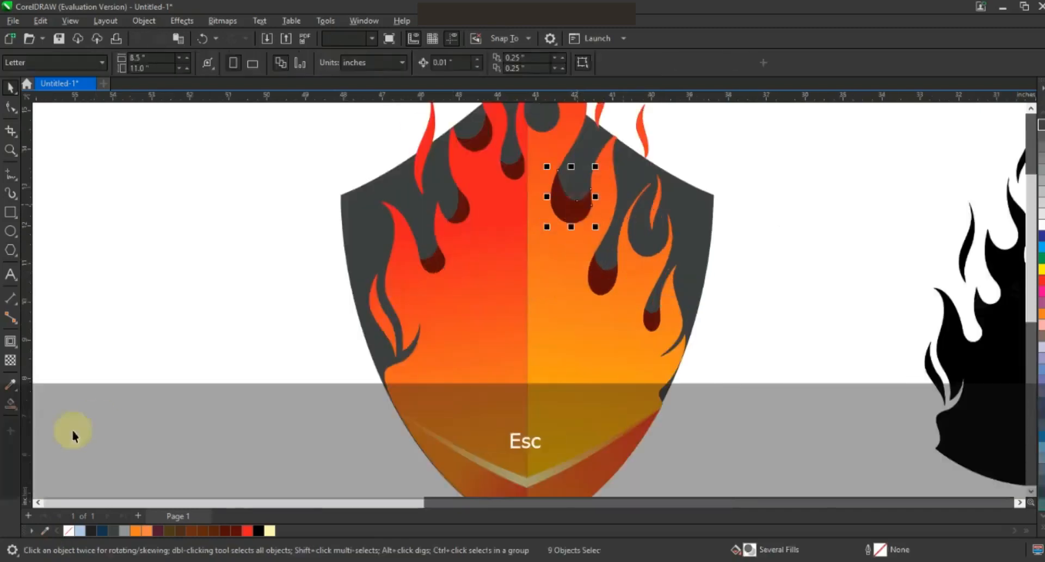
click(11, 405)
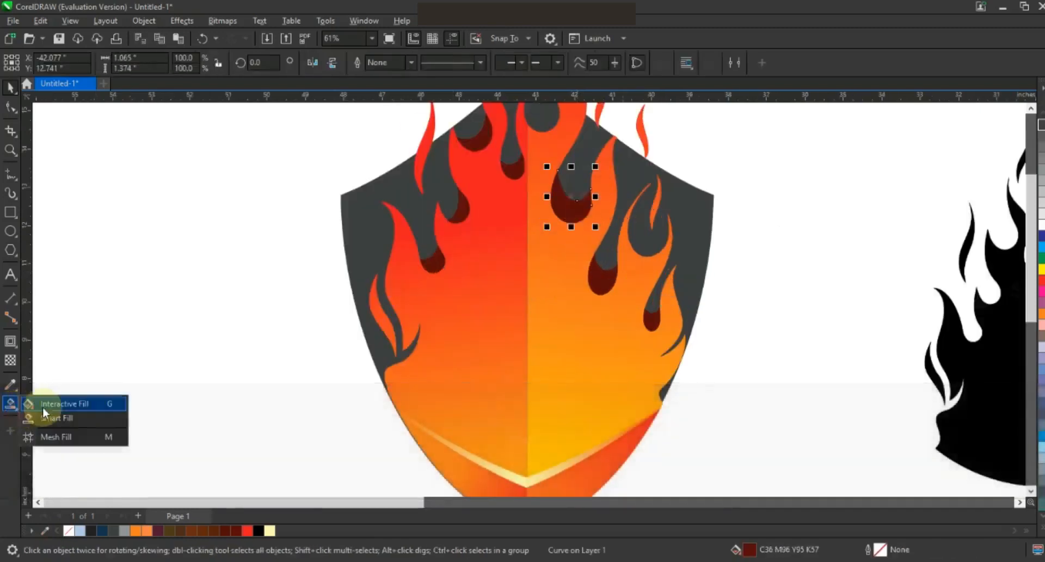
click(94, 412)
drag(557, 191, 597, 225)
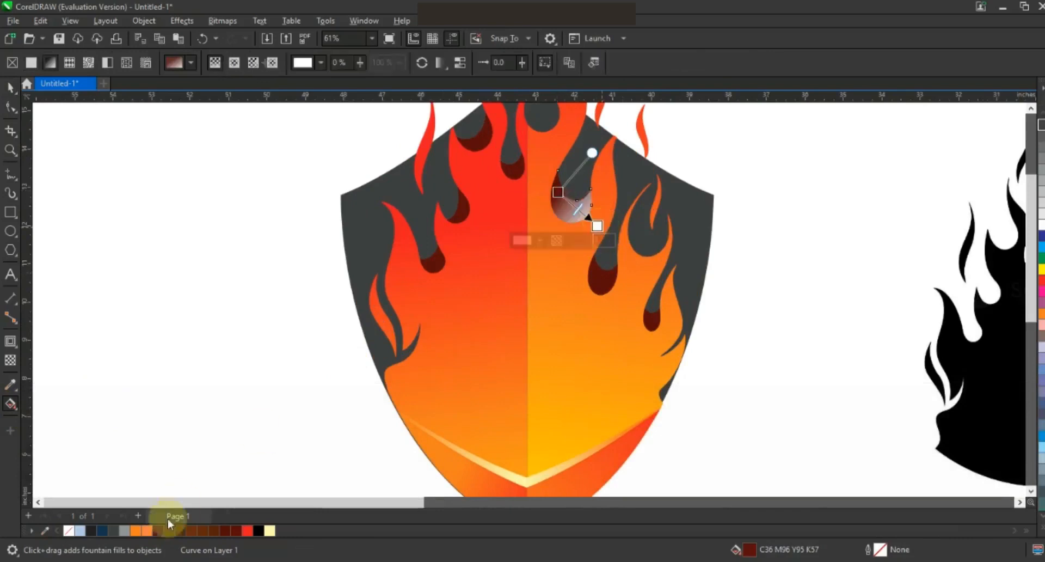
drag(248, 531, 596, 225)
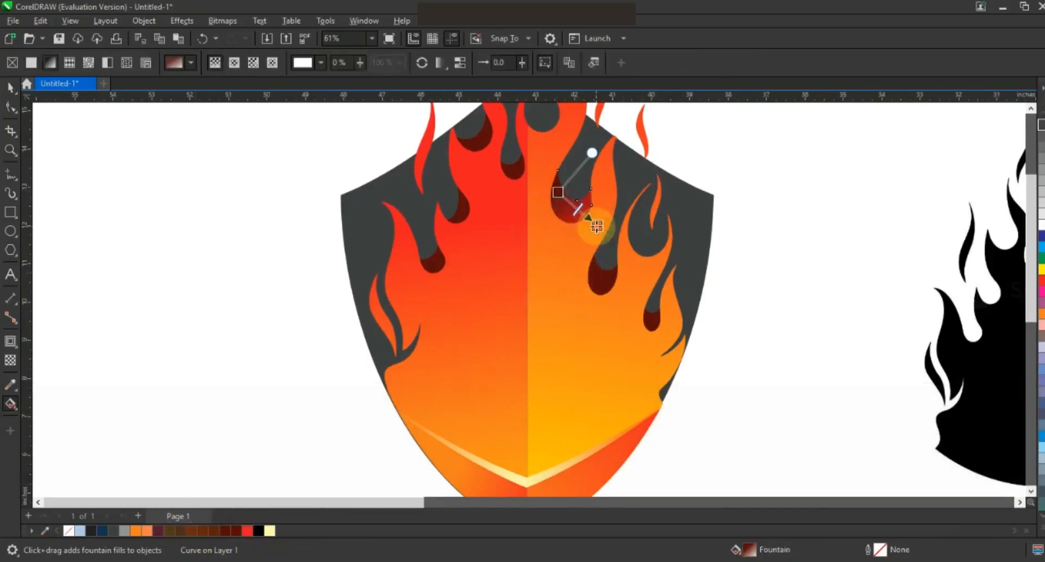
Copy the large drop's dark red to red gradient fill onto the other six drop pieces.
click(9, 90)
click(509, 164)
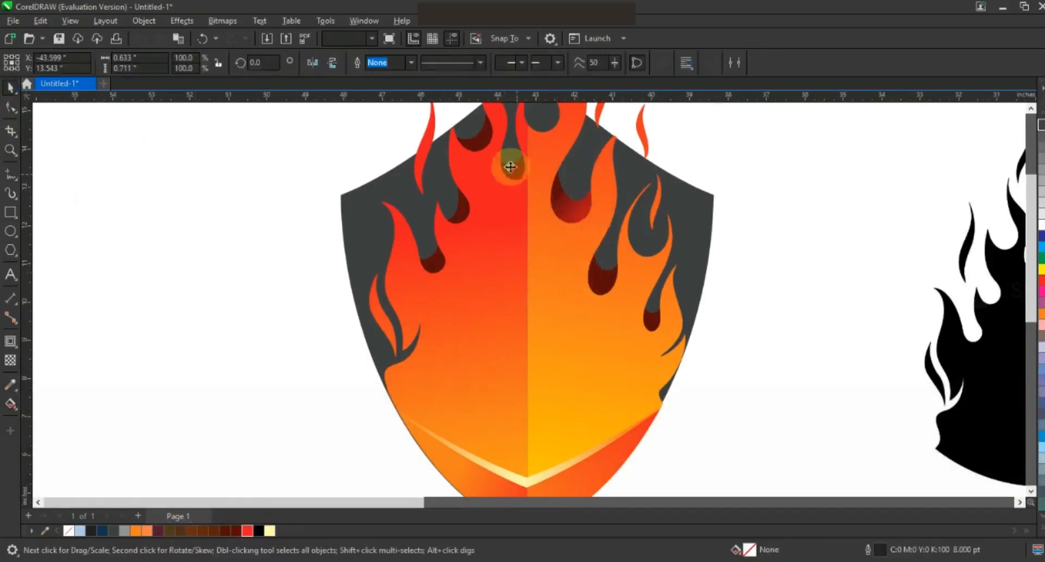
shift+click(477, 137)
shift+click(461, 212)
shift+click(432, 261)
shift+click(604, 272)
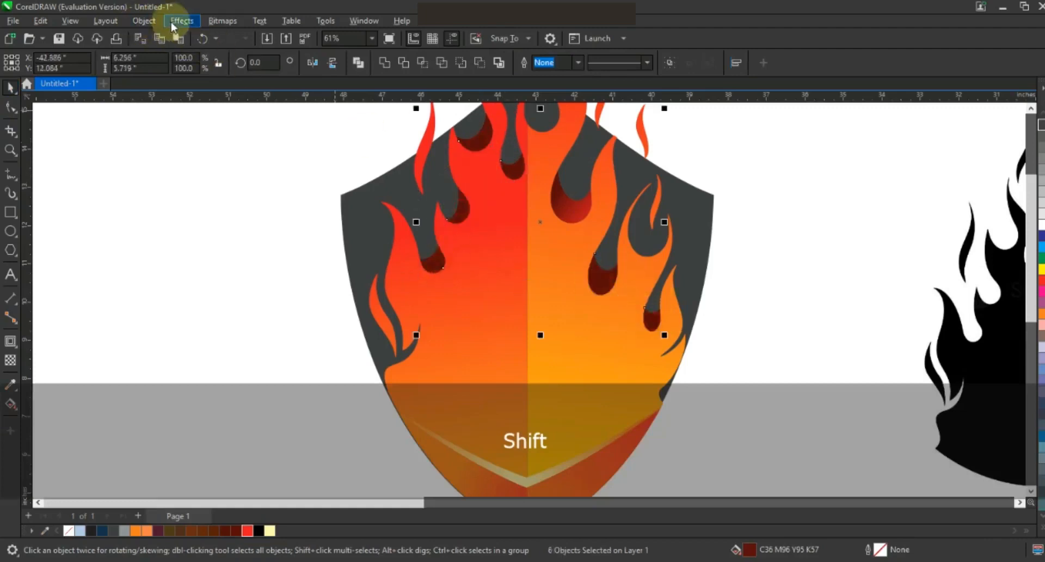
click(155, 21)
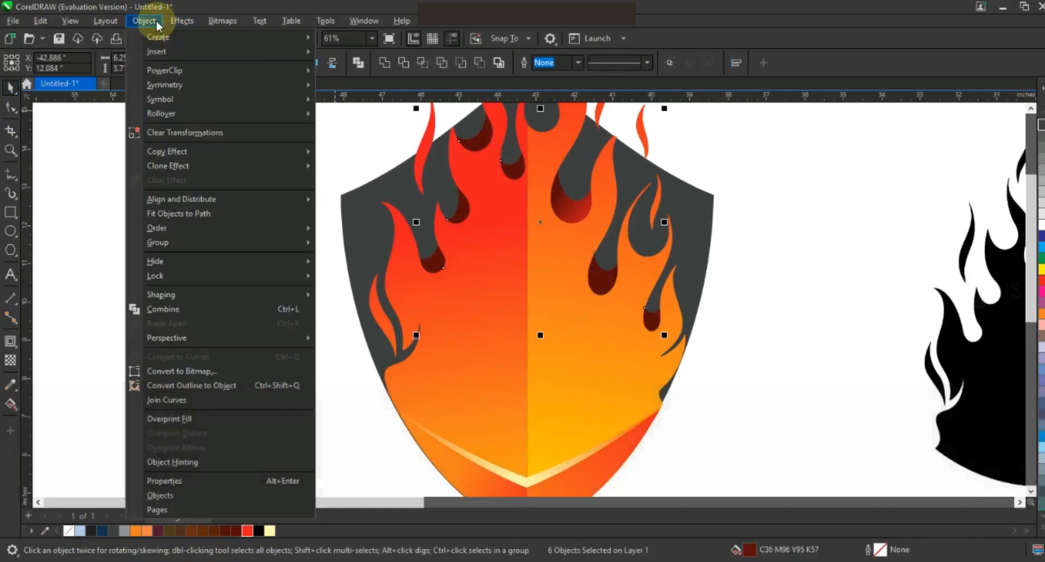
mouse_move(43, 23)
click(52, 113)
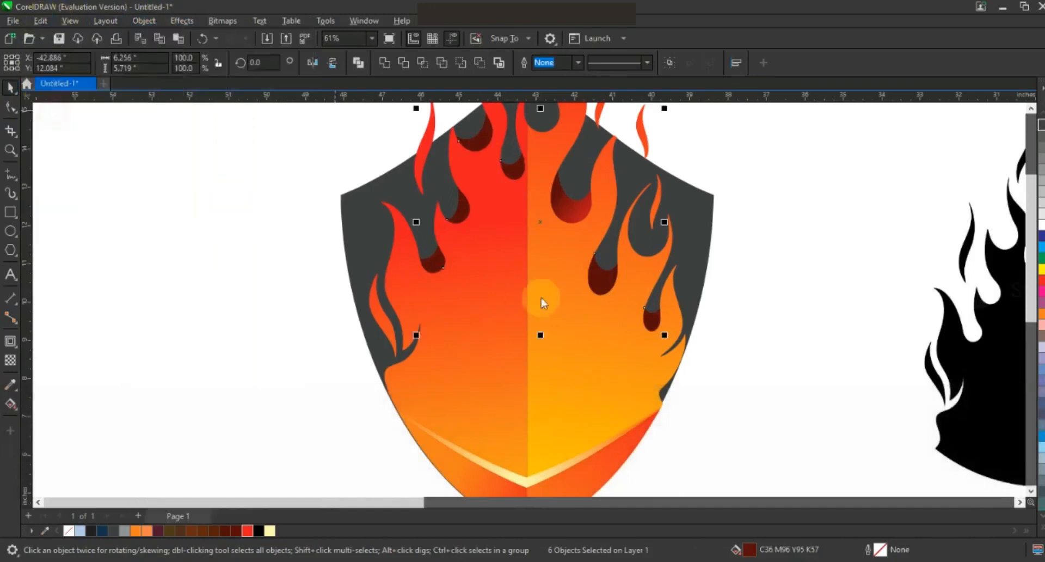
click(542, 309)
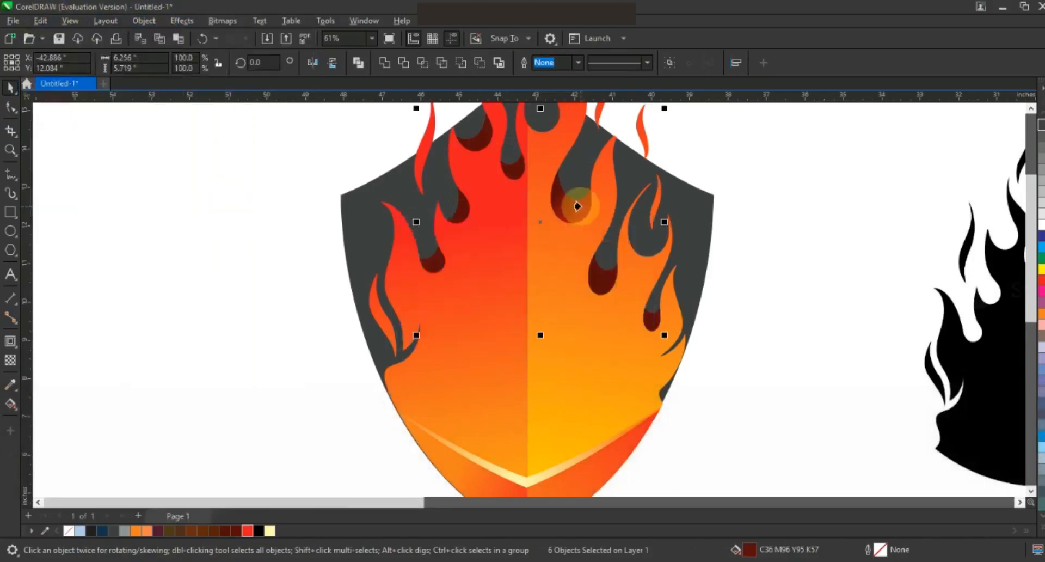
click(720, 337)
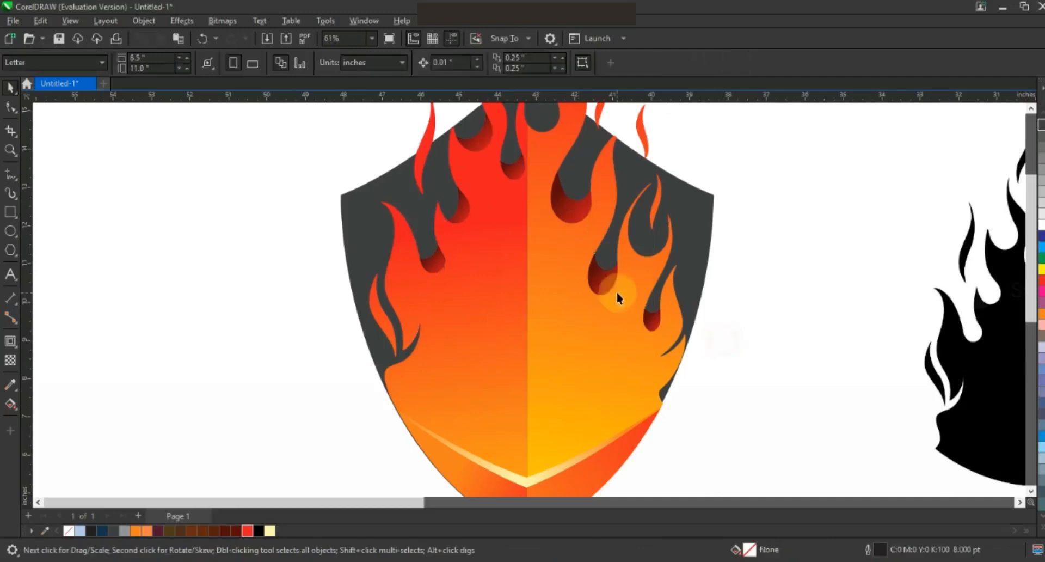
key(F3)
drag(669, 438, 436, 117)
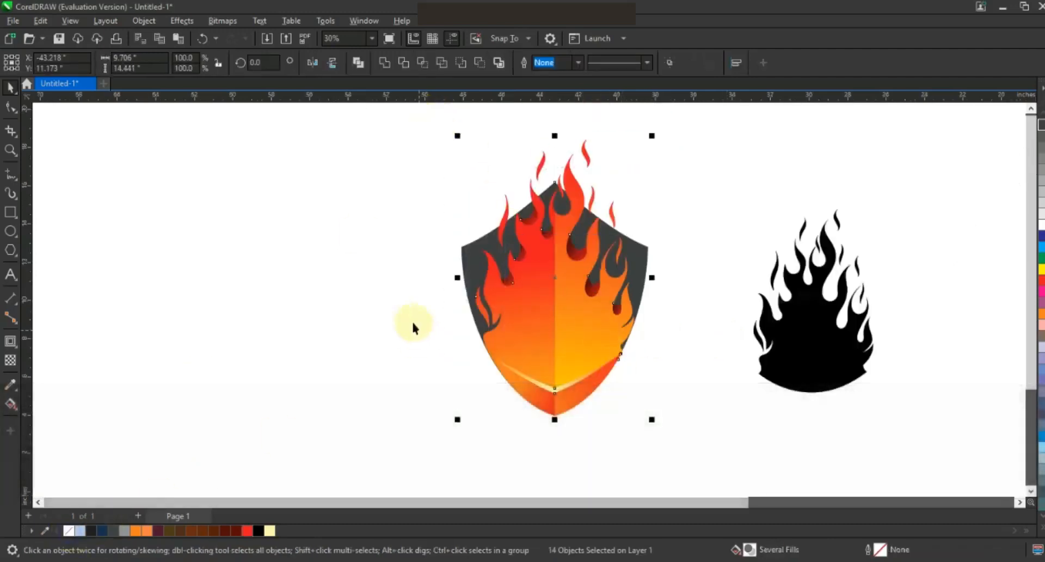
click(640, 352)
key(F3)
click(654, 359)
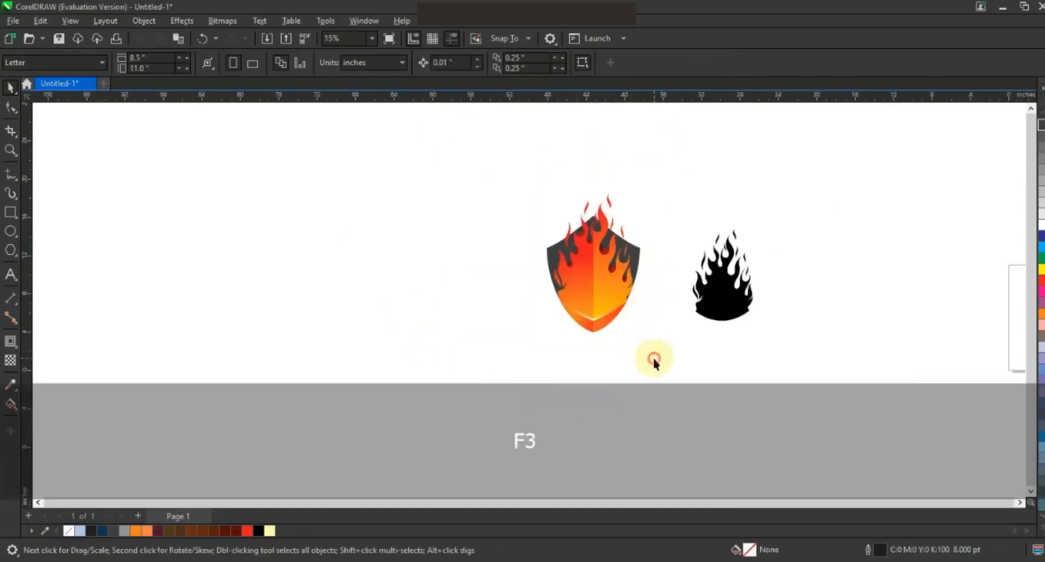
Add artistic text beside the shield reading "FIRE SHEILD" with "TAGLEINE HERE" on a second line.
click(11, 150)
drag(305, 118, 876, 440)
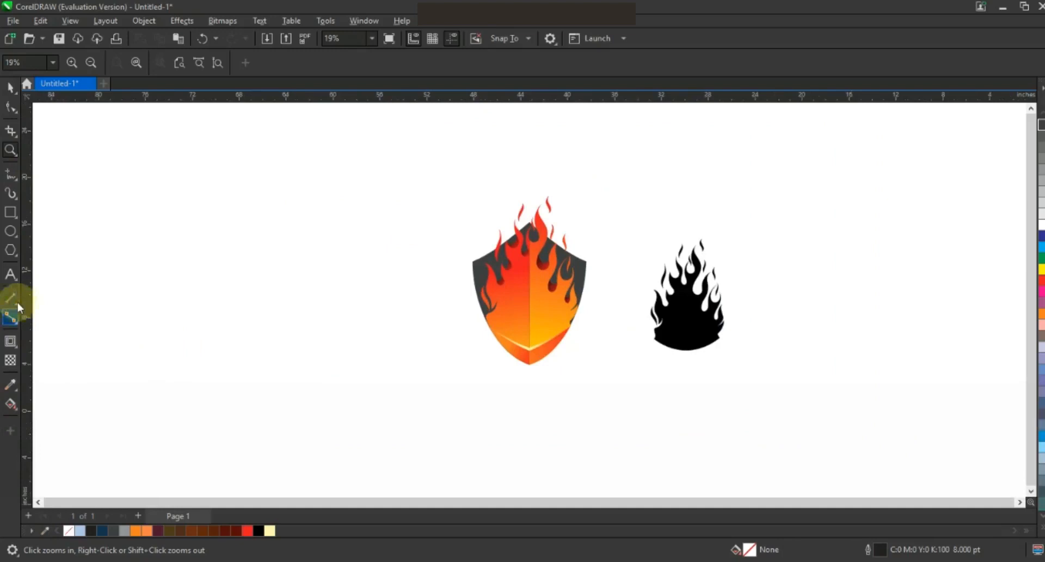
click(10, 275)
key(Caps_Lock)
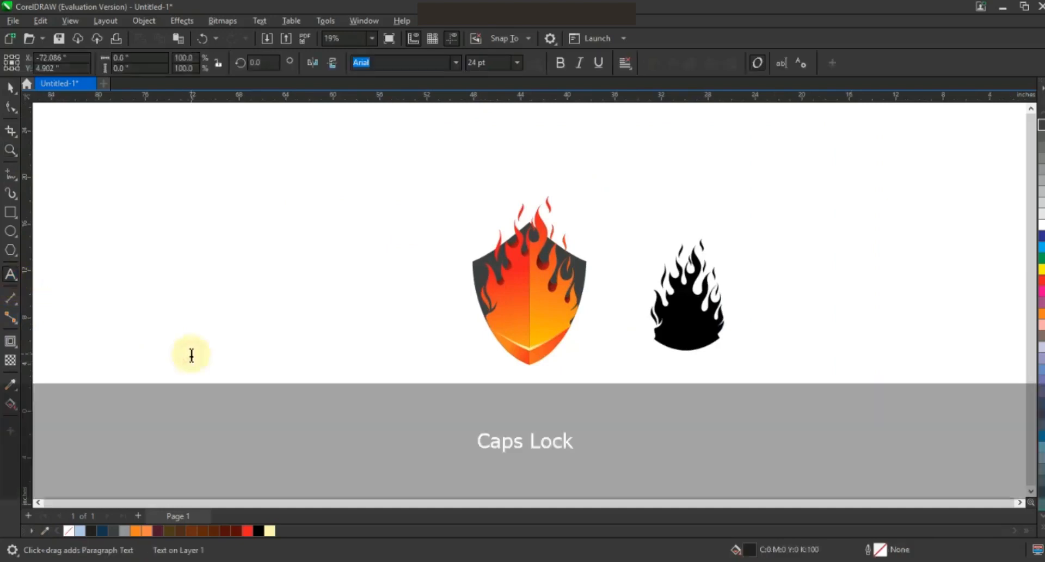
key(space)
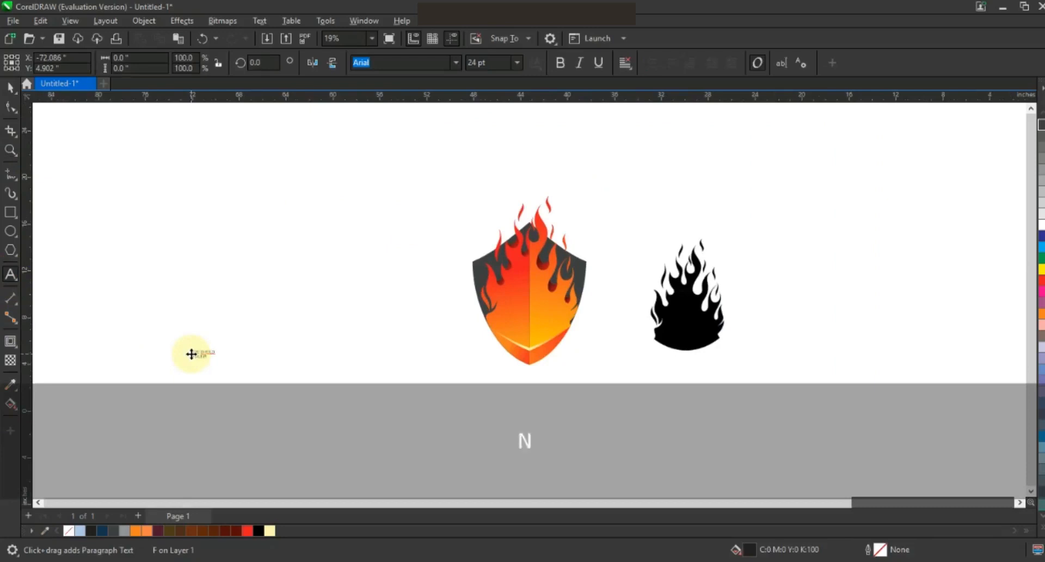
key(space)
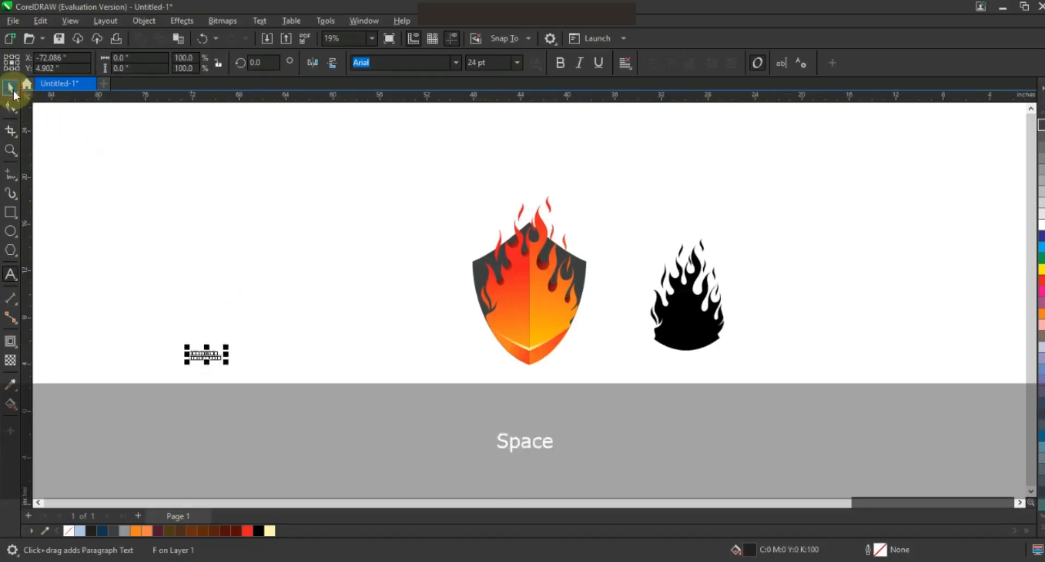
Set the font of the two-line text to Uni Sans Heavy CAPS.
click(11, 89)
click(455, 63)
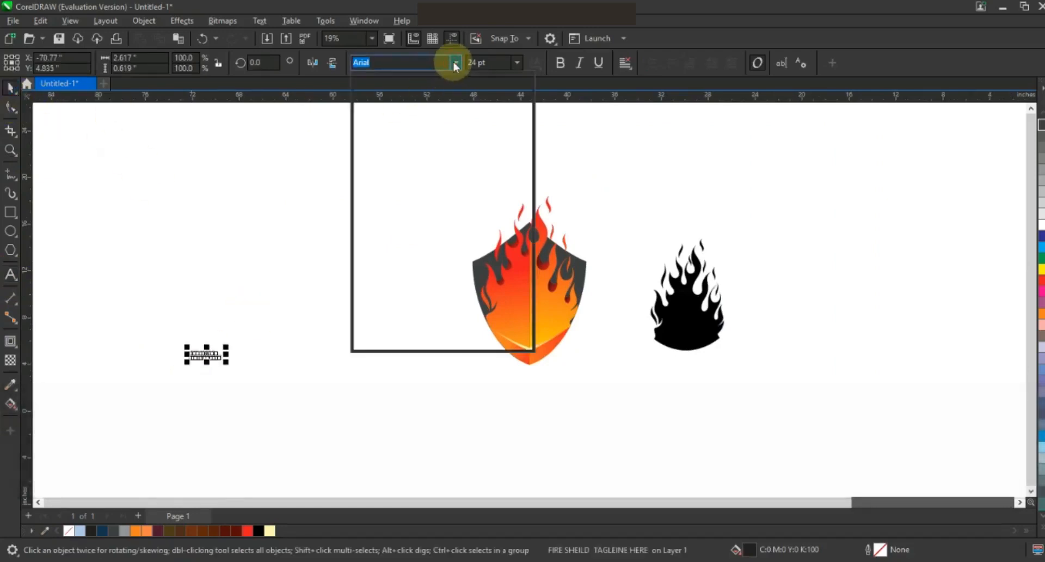
click(437, 103)
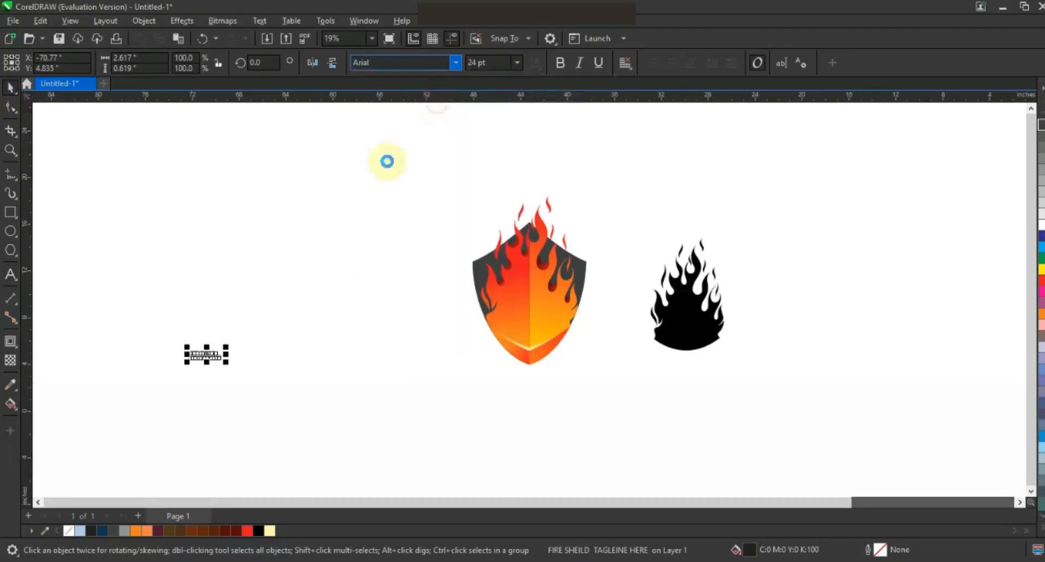
Break the text into separate lines and enlarge the "FIRE SHEILD" line to about 149 pt.
key(ctrl+k)
drag(218, 344, 327, 292)
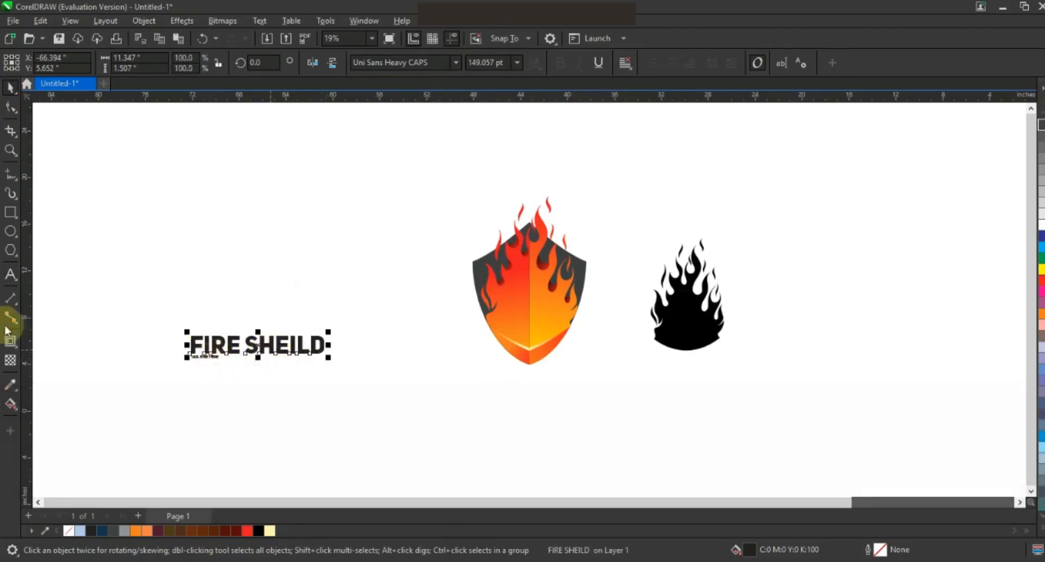
Correct the spelling of the large title to "FIRE SHIELD".
click(10, 276)
drag(275, 344, 342, 342)
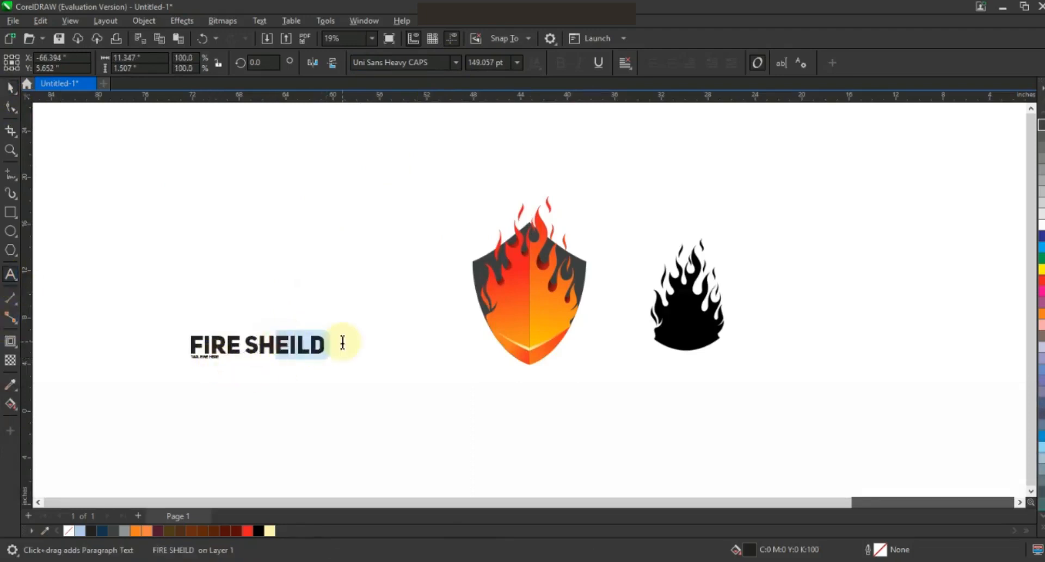
text(IEL)
click(10, 89)
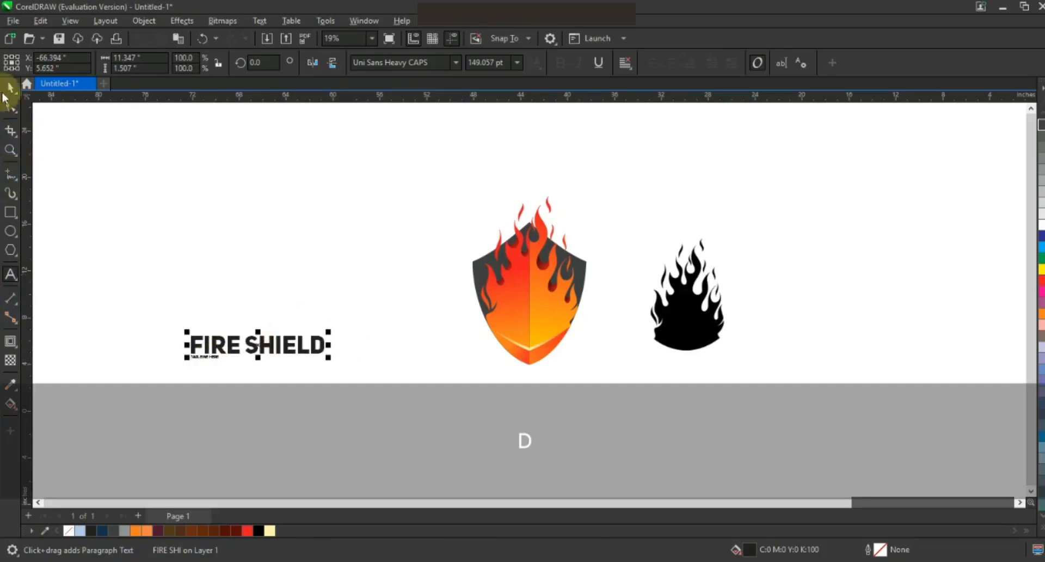
Enlarge the "TAGLEINE HERE" line below the title and widen its letter spacing.
click(211, 358)
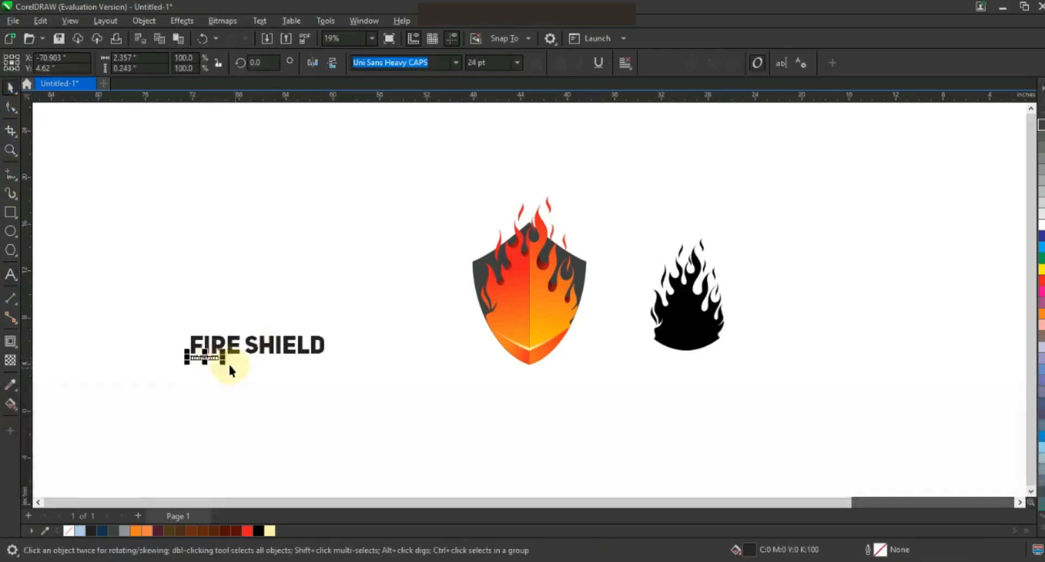
drag(228, 366, 299, 373)
click(11, 107)
click(10, 87)
Centre the tagline under the title, placing both lines directly below the shield with a black fill.
shift+click(273, 344)
key(c)
drag(263, 345, 535, 379)
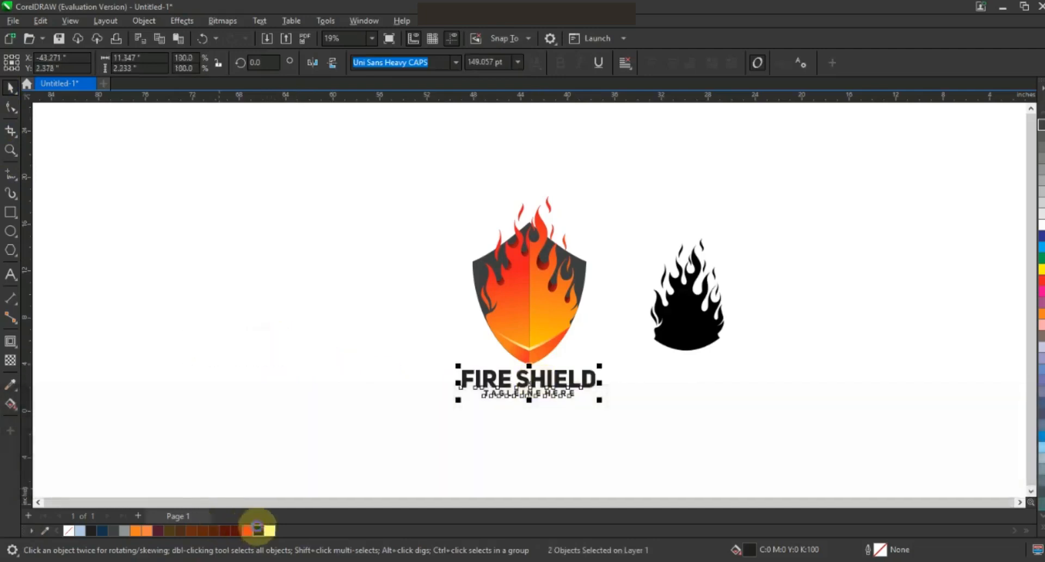
click(792, 422)
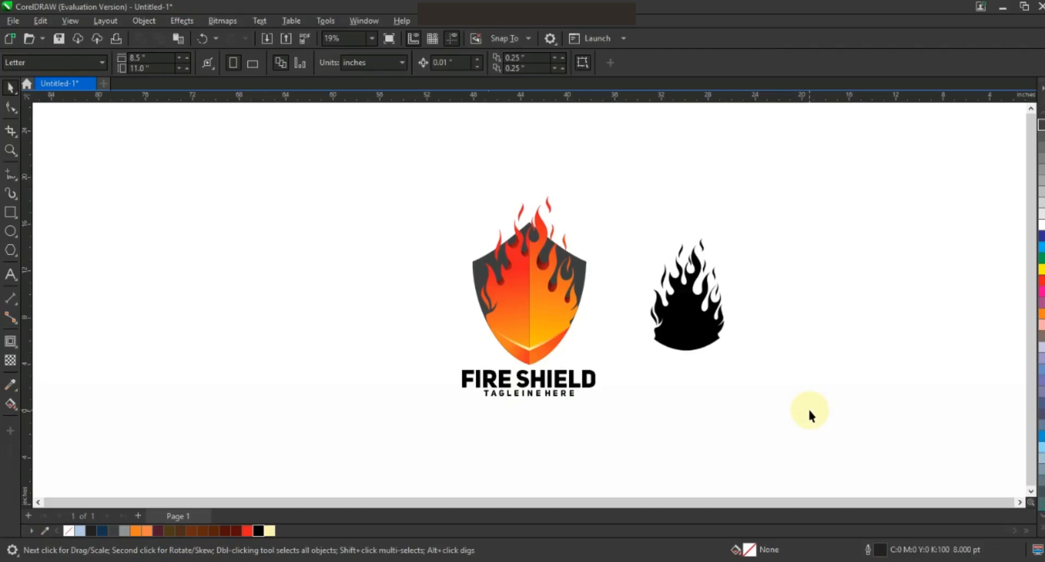
click(10, 150)
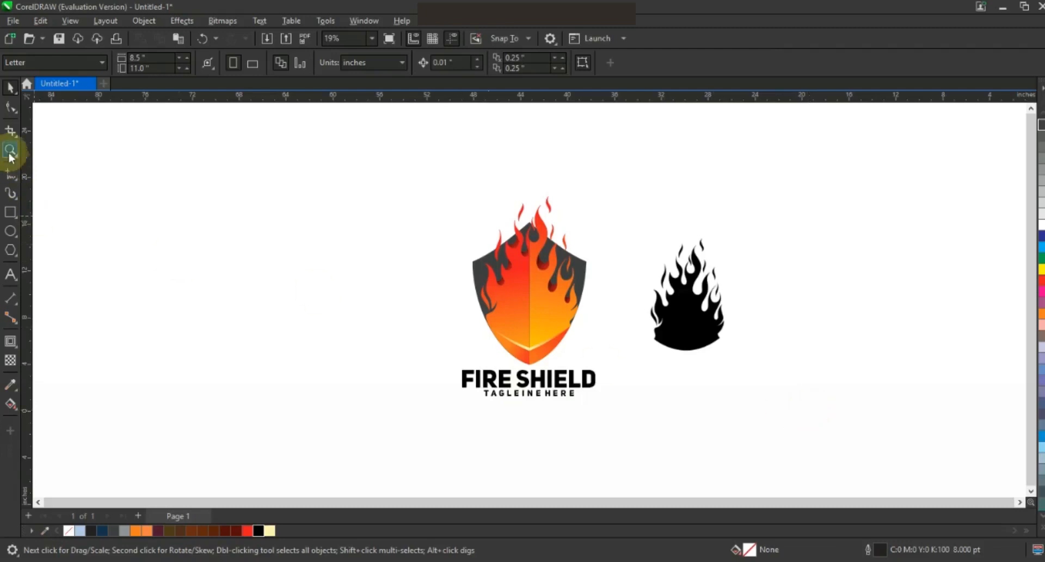
drag(353, 171, 710, 399)
drag(772, 416, 773, 416)
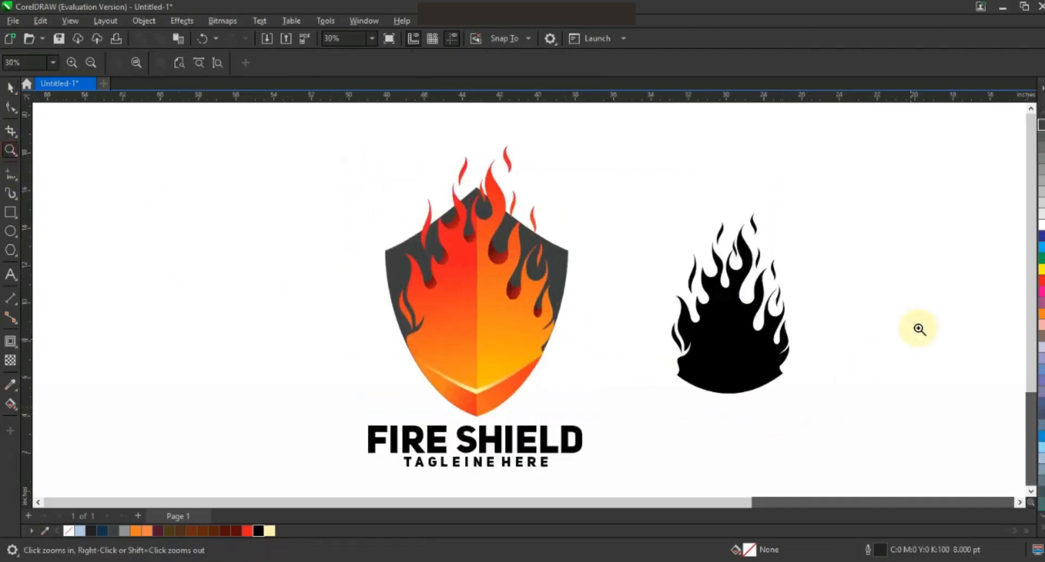